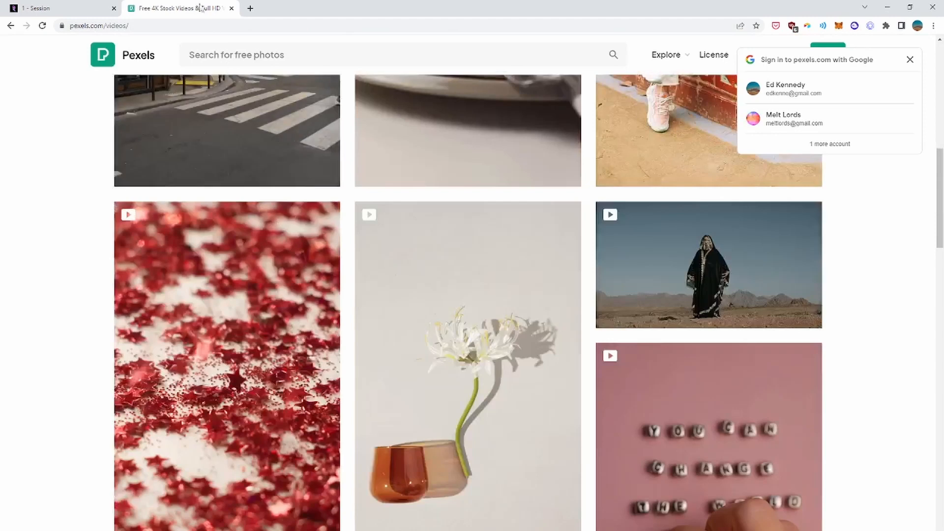
Close the Pexels page and open the danceimg folder in the file browser
{"action": "left_click", "coordinate": [231, 8]}
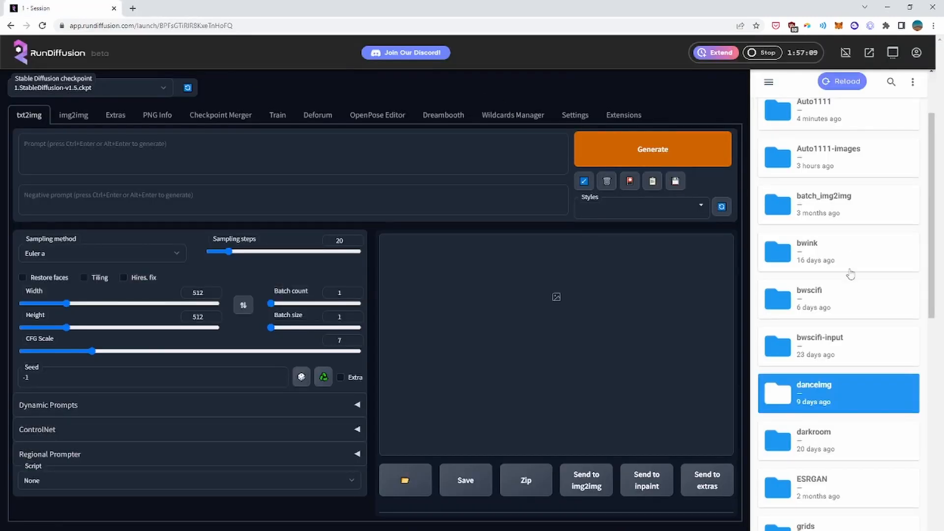
{"action": "double_click", "coordinate": [824, 398]}
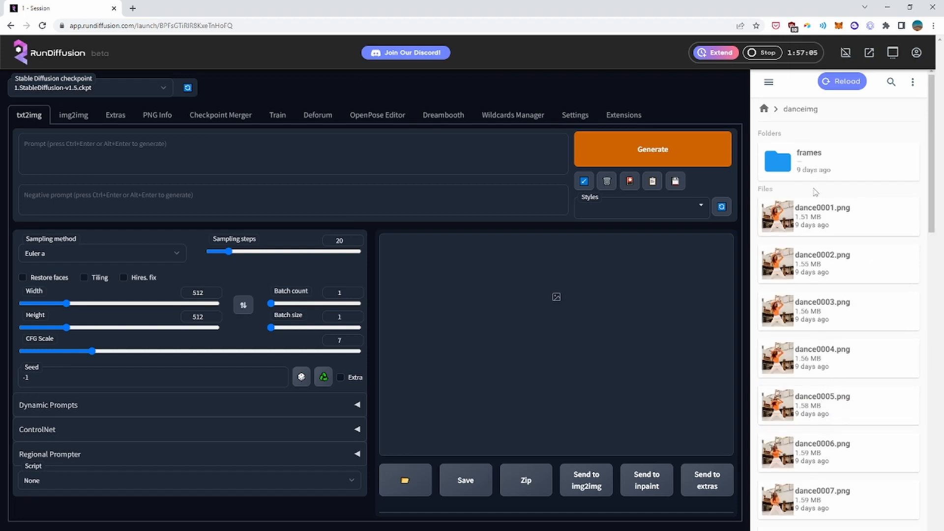
View the dance frames one after another starting from dance0001.png, and close the image preview
{"action": "double_click", "coordinate": [786, 220]}
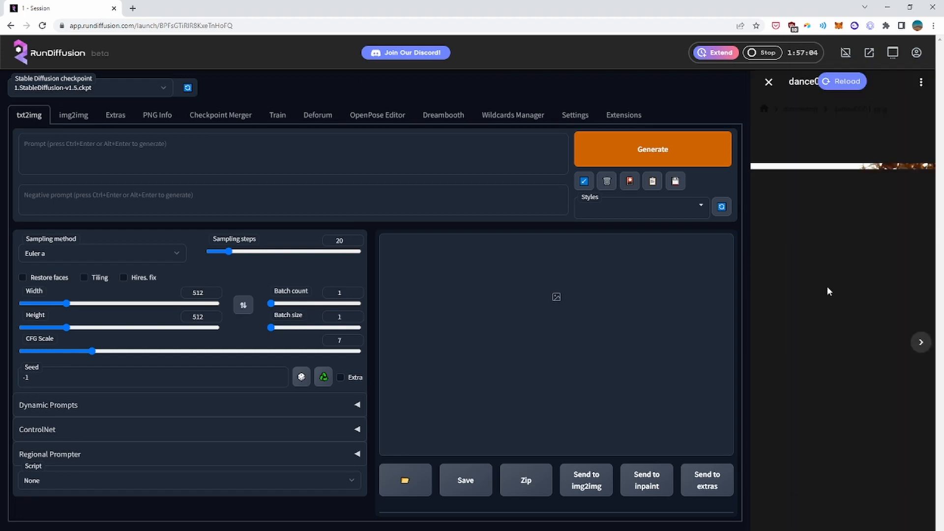
{"action": "key", "text": "Right"}
{"action": "key", "text": "Right"}
{"action": "key", "text": "Right"}
{"action": "key", "text": "Right"}
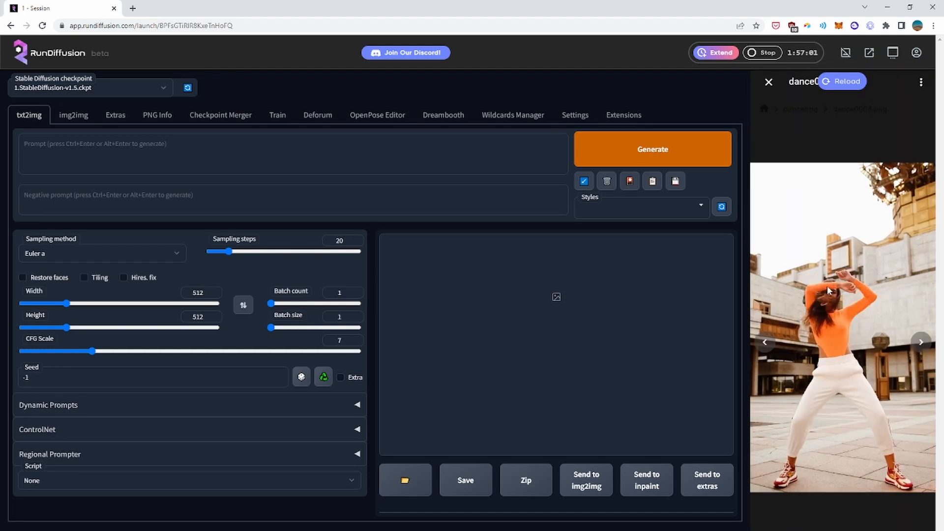
{"action": "key", "text": "Right"}
{"action": "key", "text": "Right"}
{"action": "key", "text": "Right"}
{"action": "key", "text": "Right"}
{"action": "key", "text": "Right"}
{"action": "key", "text": "Right"}
{"action": "key", "text": "Right"}
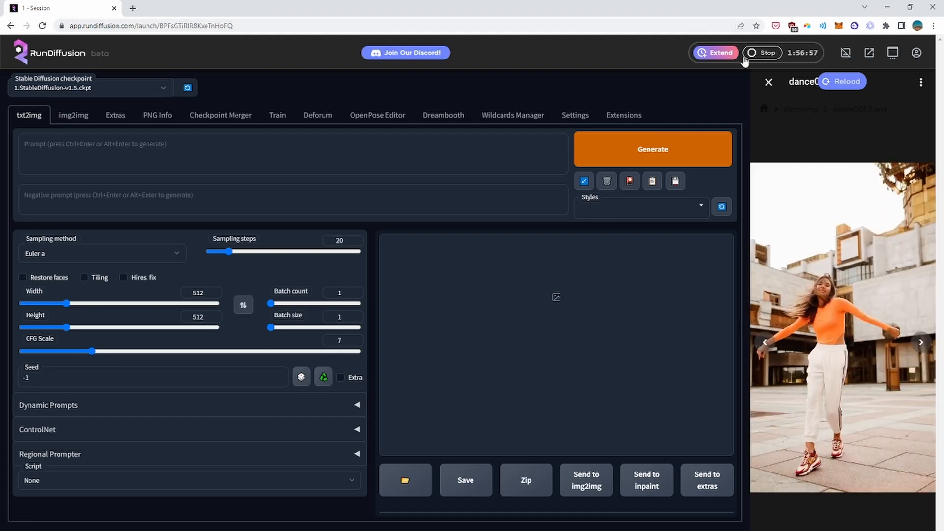
{"action": "left_click", "coordinate": [769, 81]}
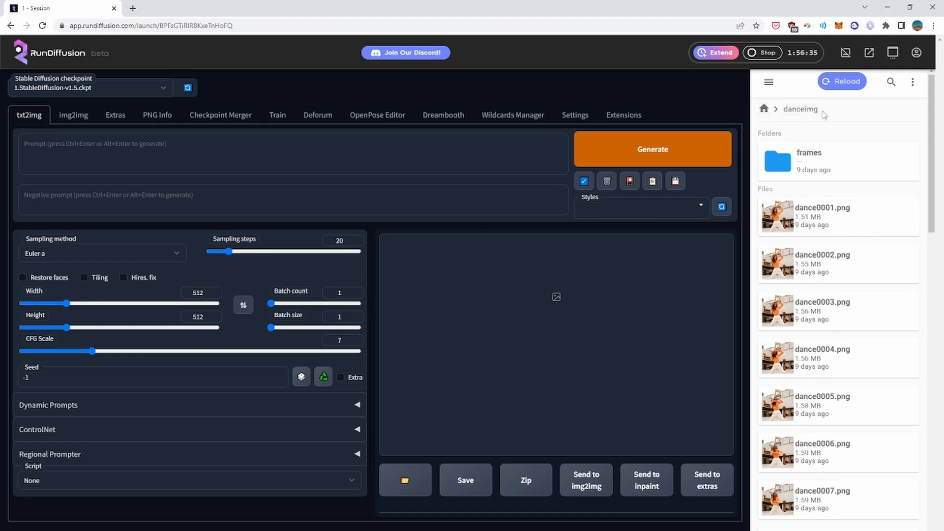
Switch to image-to-image generation with the single-image img2img input mode
{"action": "left_click", "coordinate": [74, 116]}
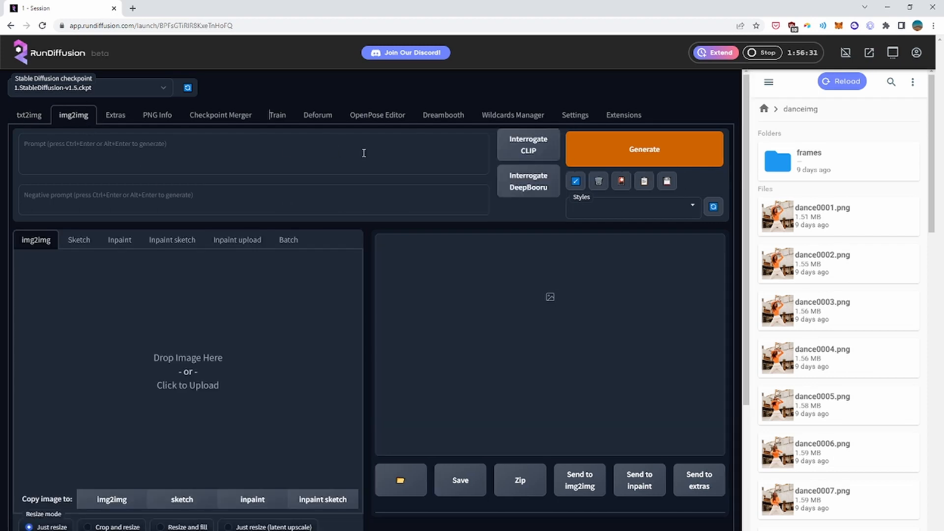
{"action": "scroll", "coordinate": [319, 320], "scroll_direction": "down", "scroll_amount": 1}
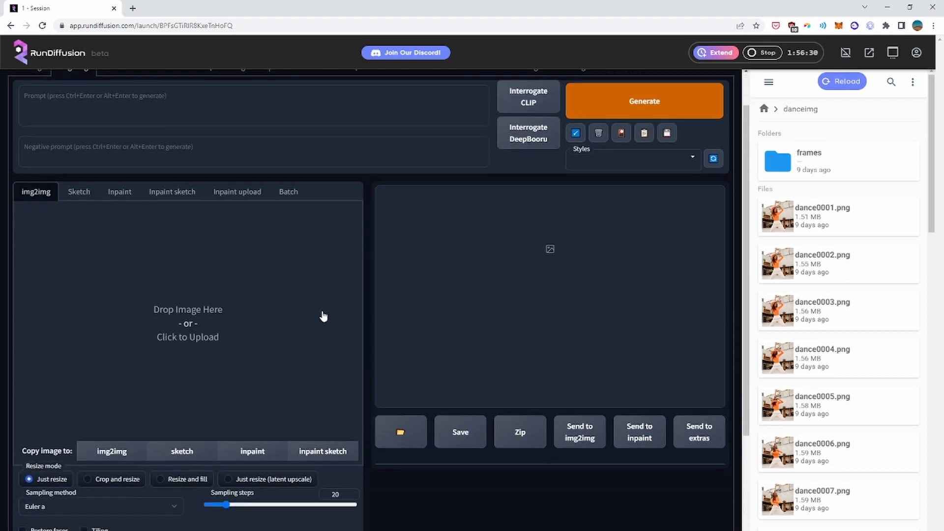
{"action": "left_click", "coordinate": [289, 193]}
{"action": "left_click", "coordinate": [32, 192]}
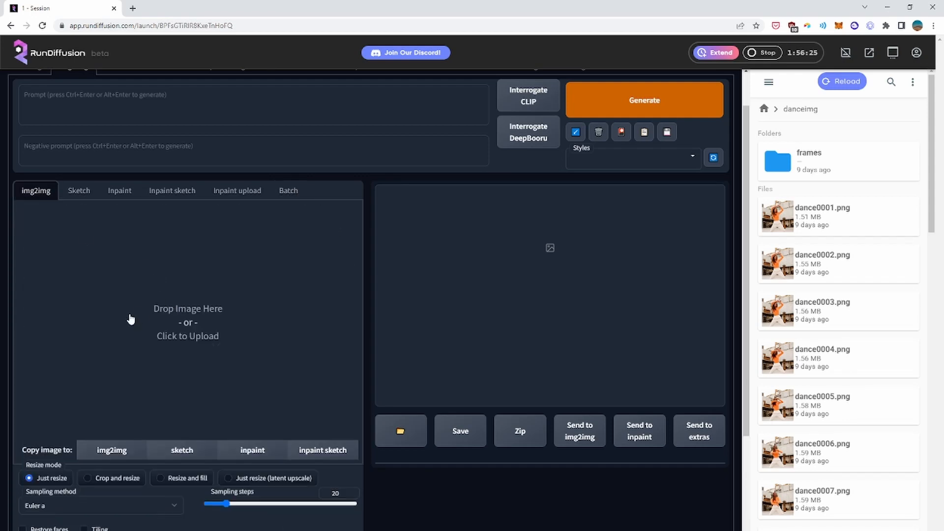
Set the img2img sampling method to DPM++ 2M Karras
{"action": "scroll", "coordinate": [130, 319], "scroll_direction": "down", "scroll_amount": 4}
{"action": "scroll", "coordinate": [165, 316], "scroll_direction": "up", "scroll_amount": 3}
{"action": "scroll", "coordinate": [173, 300], "scroll_direction": "down", "scroll_amount": 3}
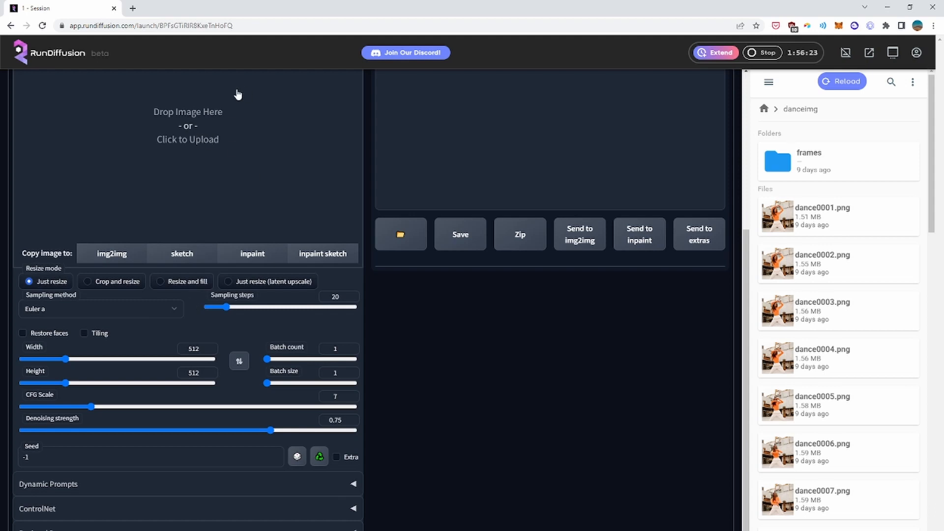
{"action": "left_click", "coordinate": [87, 307]}
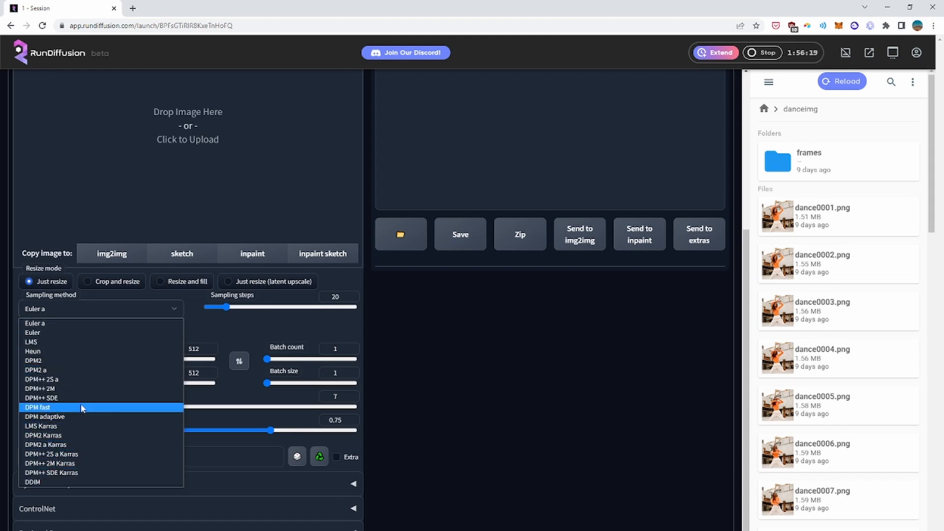
{"action": "left_click", "coordinate": [74, 308]}
{"action": "left_click", "coordinate": [51, 307]}
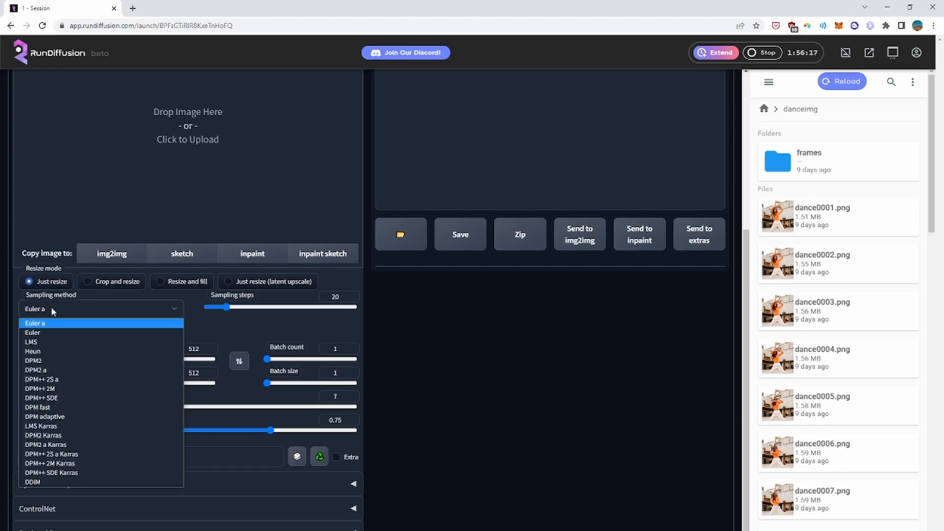
{"action": "left_click", "coordinate": [55, 463]}
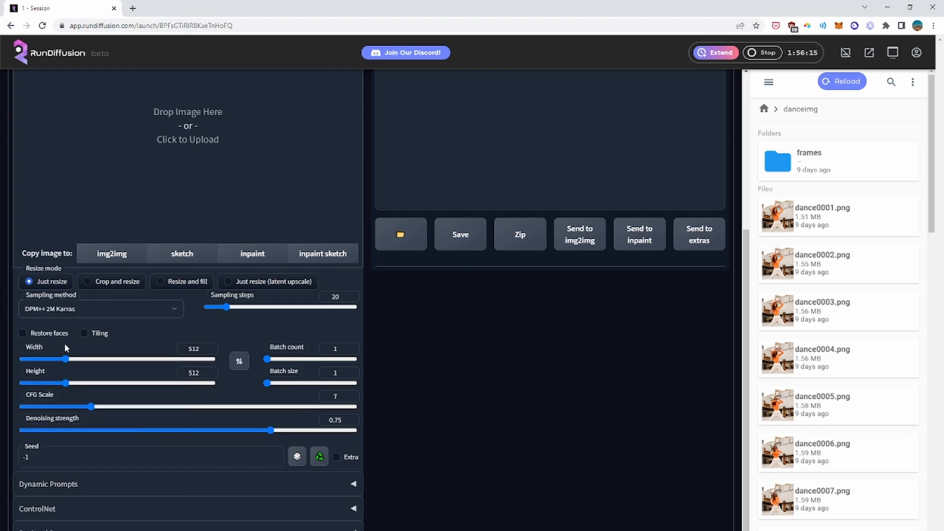
Expand ControlNet and set Control Model - 0 to the depth preprocessor with the depthV10 [400750f6] model
{"action": "scroll", "coordinate": [467, 337], "scroll_direction": "down", "scroll_amount": 1}
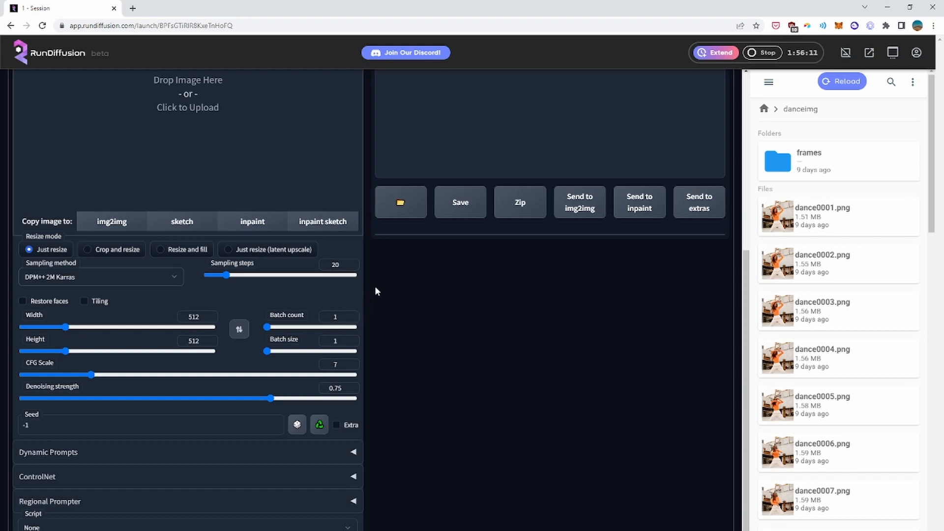
{"action": "left_click", "coordinate": [64, 478]}
{"action": "scroll", "coordinate": [470, 361], "scroll_direction": "down", "scroll_amount": 6}
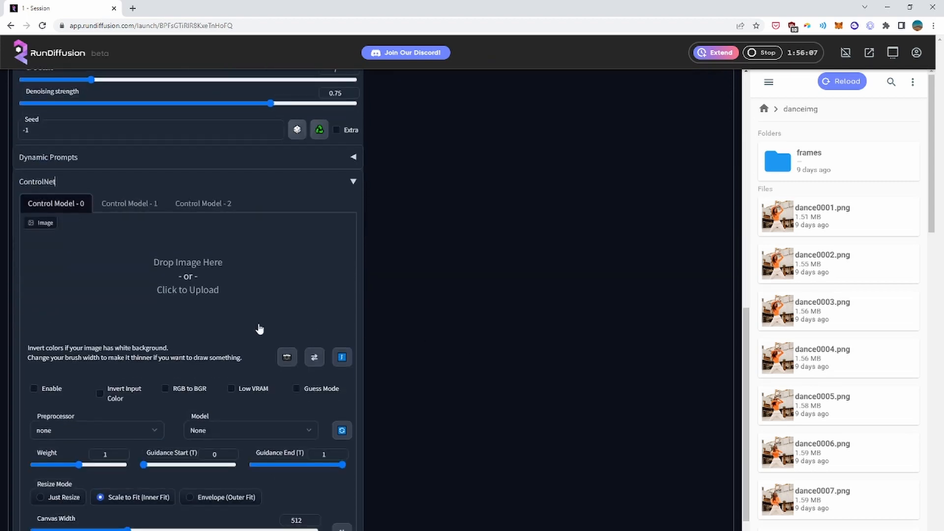
{"action": "left_click", "coordinate": [63, 430]}
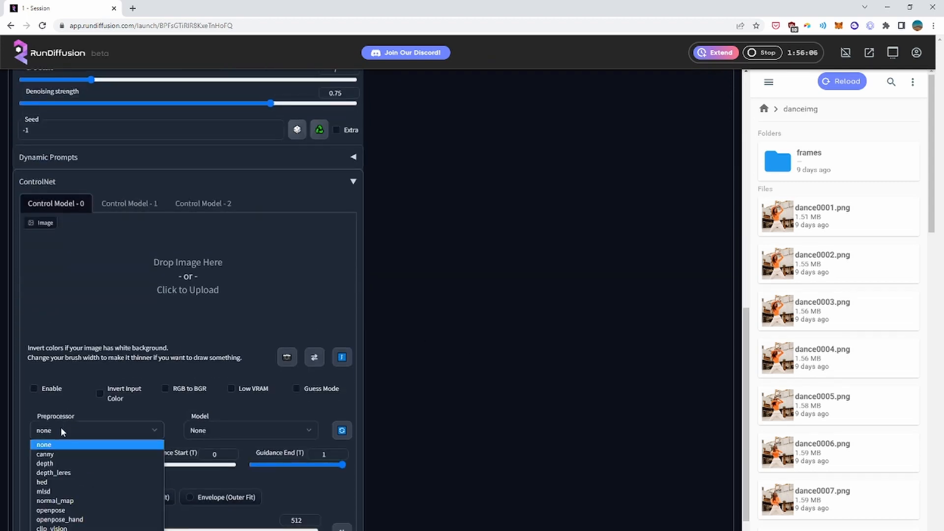
{"action": "left_click", "coordinate": [76, 463]}
{"action": "left_click", "coordinate": [237, 426]}
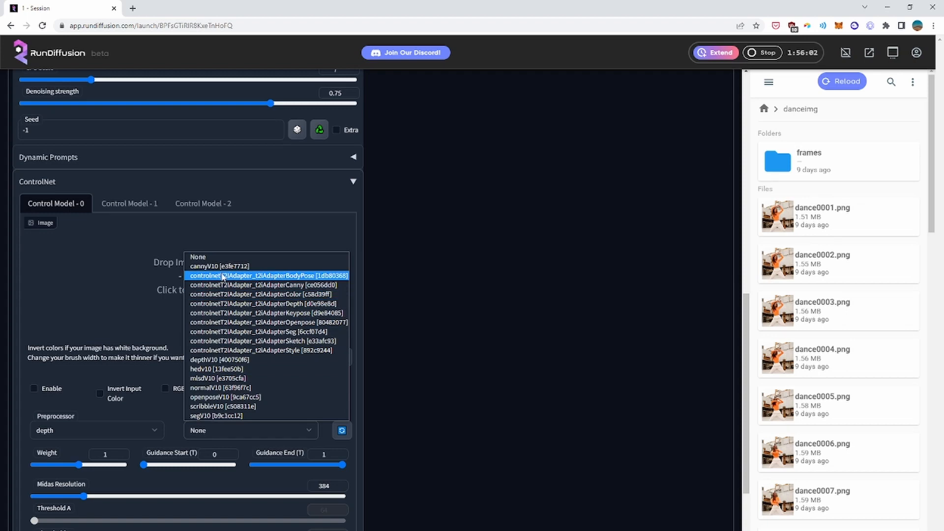
{"action": "left_click", "coordinate": [229, 361]}
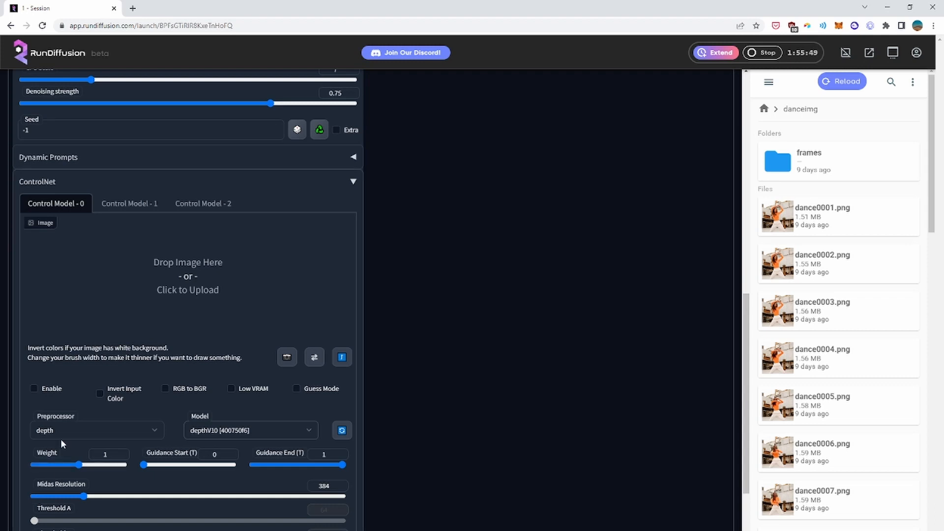
Examine the available preprocessors and the remaining settings of ControlNet's Control Model - 0
{"action": "scroll", "coordinate": [436, 409], "scroll_direction": "down", "scroll_amount": 3}
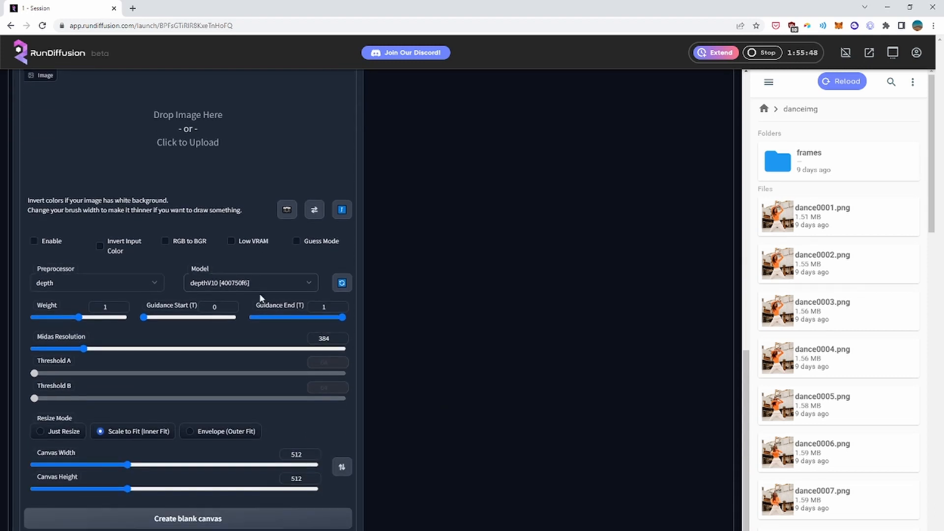
{"action": "left_click", "coordinate": [151, 282]}
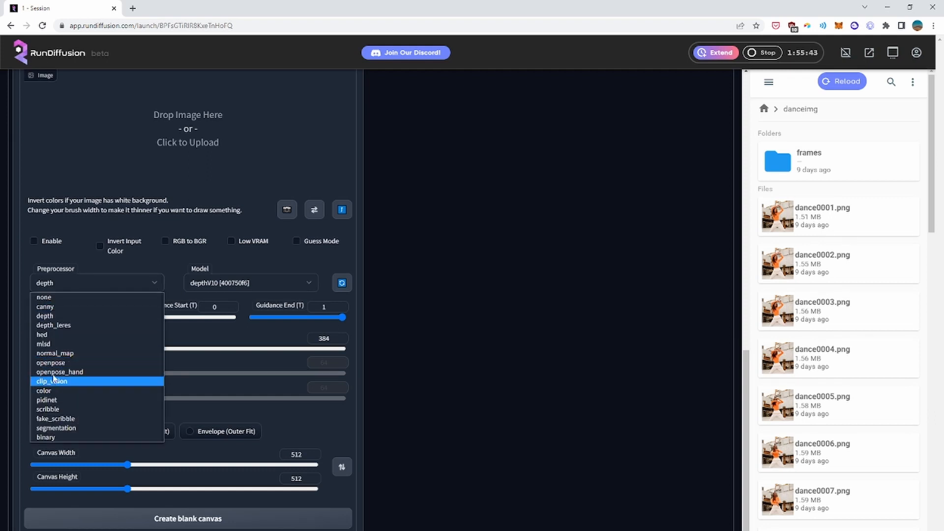
{"action": "left_click", "coordinate": [170, 273]}
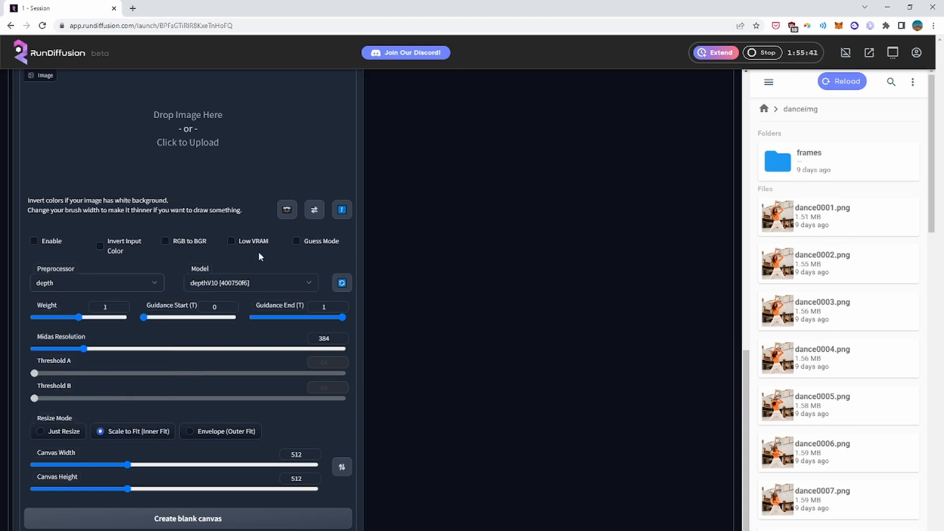
{"action": "scroll", "coordinate": [145, 289], "scroll_direction": "up", "scroll_amount": 4}
{"action": "scroll", "coordinate": [429, 269], "scroll_direction": "down", "scroll_amount": 3}
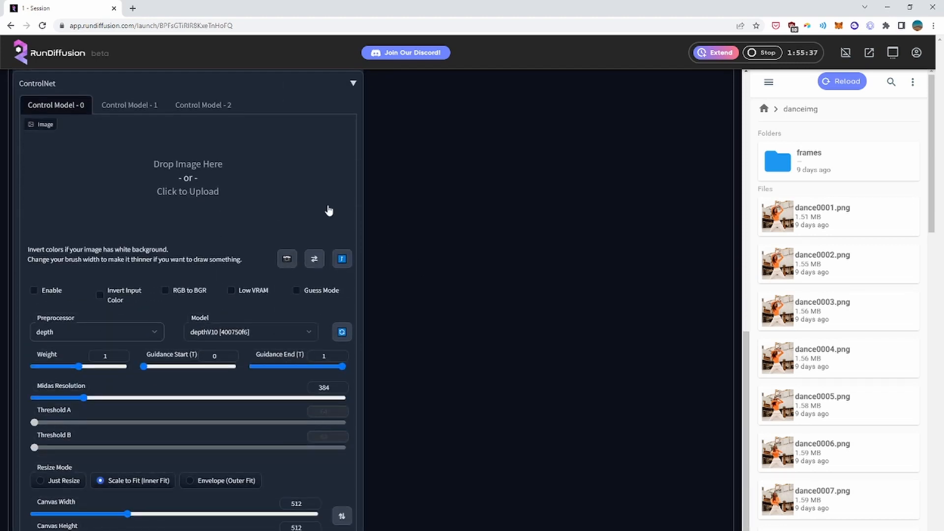
{"action": "scroll", "coordinate": [405, 220], "scroll_direction": "down", "scroll_amount": 1}
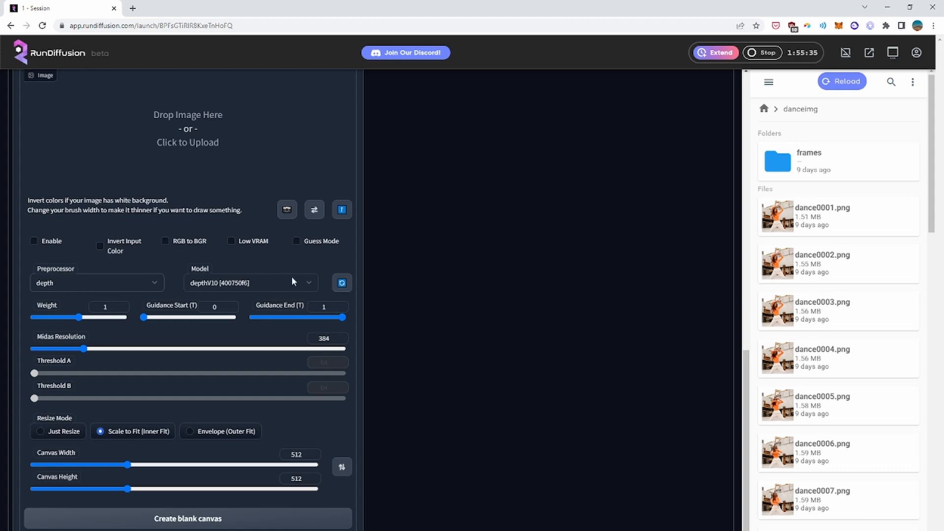
{"action": "scroll", "coordinate": [371, 227], "scroll_direction": "down", "scroll_amount": 2}
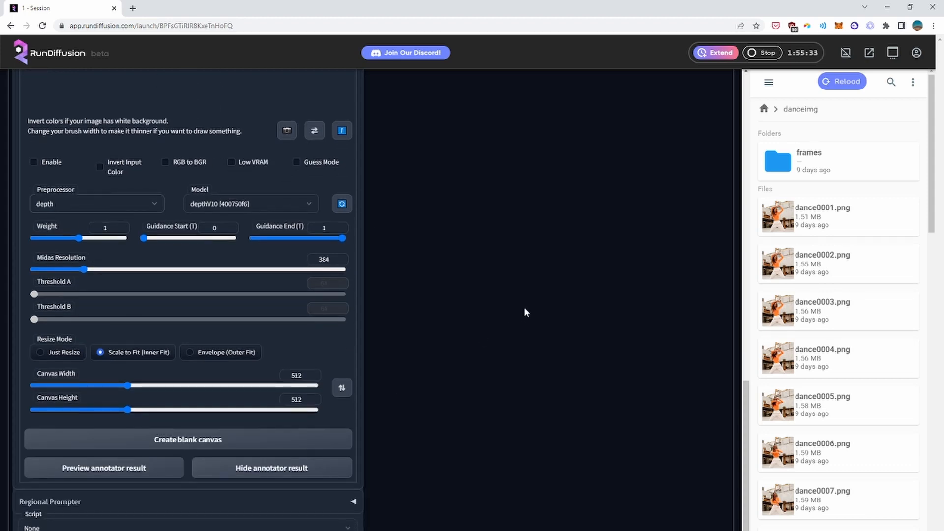
Change the Stable Diffusion checkpoint to luna_diffusion_2-2.ckpt
{"action": "scroll", "coordinate": [459, 335], "scroll_direction": "up", "scroll_amount": 2}
{"action": "scroll", "coordinate": [460, 338], "scroll_direction": "up", "scroll_amount": 10}
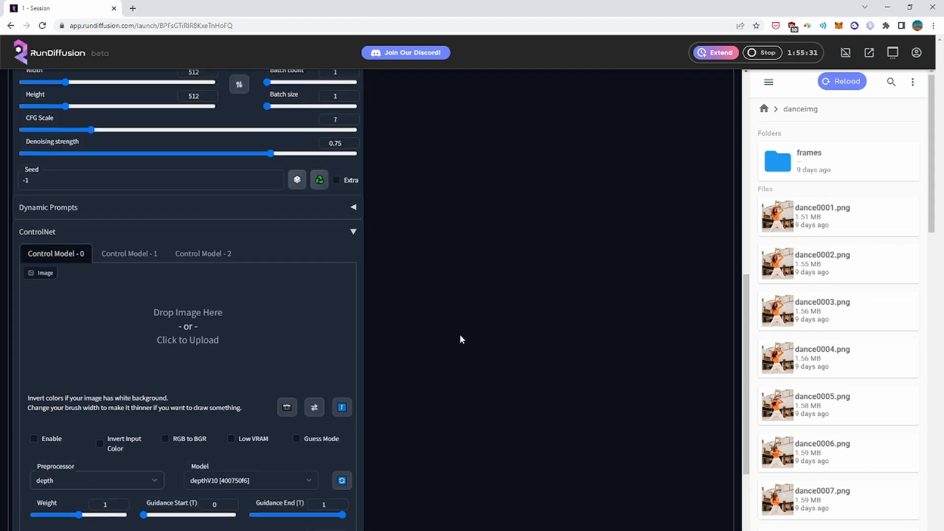
{"action": "scroll", "coordinate": [460, 339], "scroll_direction": "up", "scroll_amount": 5}
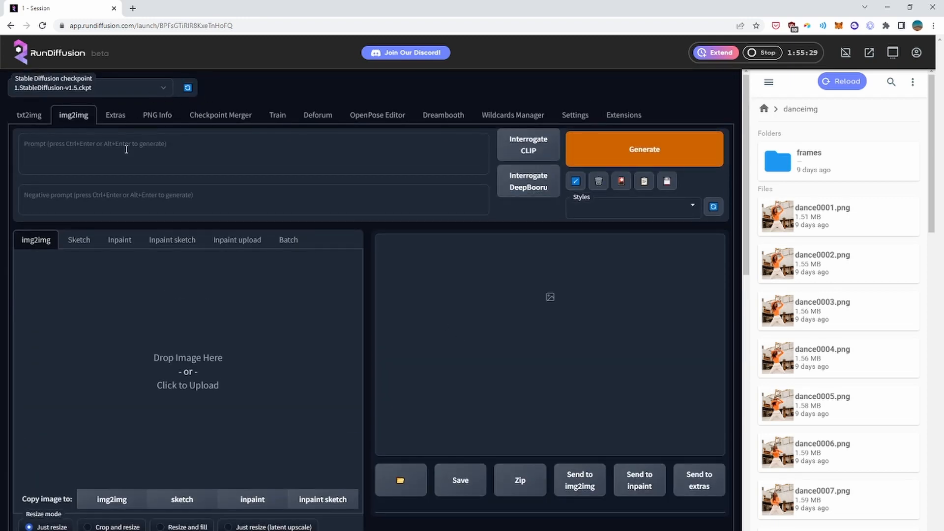
{"action": "left_click", "coordinate": [110, 84]}
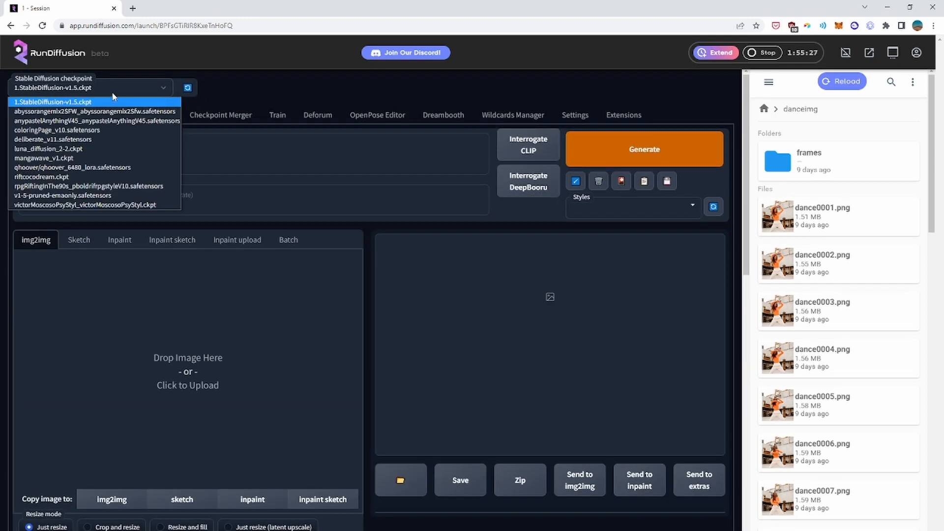
{"action": "left_click", "coordinate": [107, 149]}
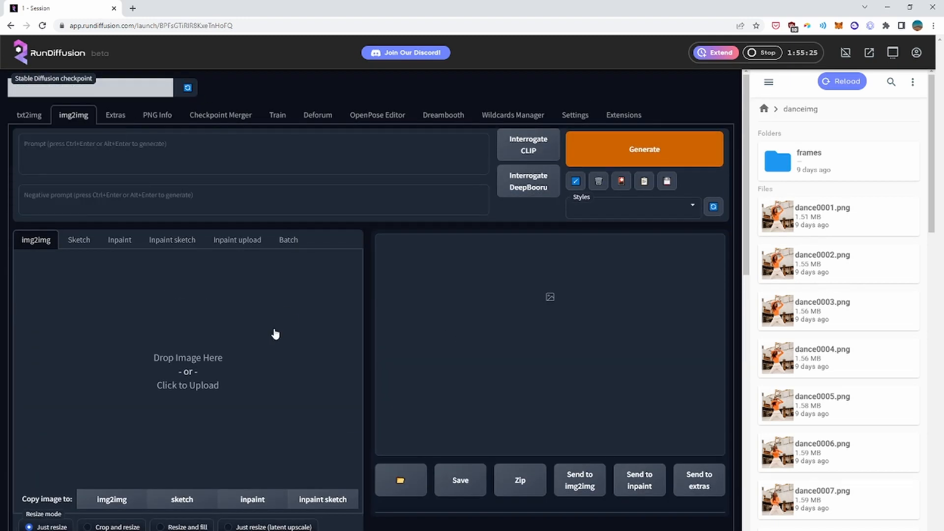
{"action": "left_click", "coordinate": [83, 162]}
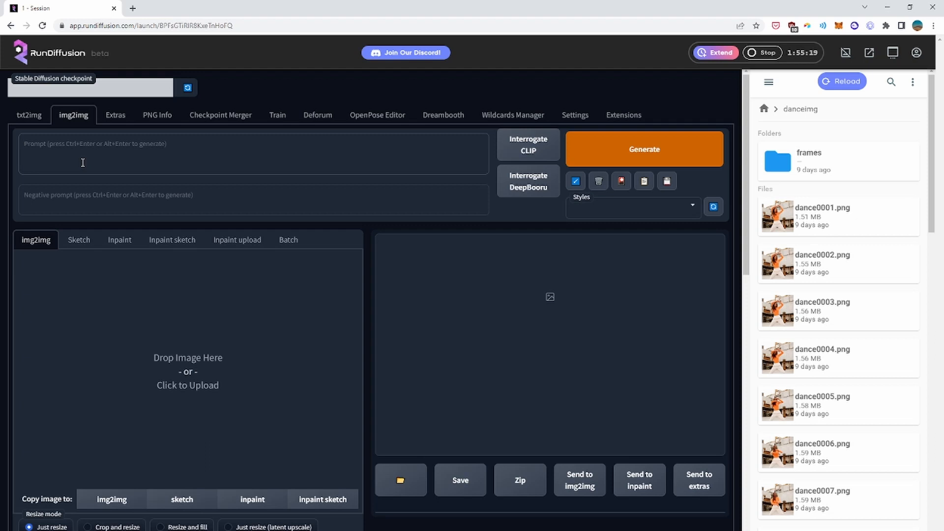
{"action": "type", "text": "cherry blo"}
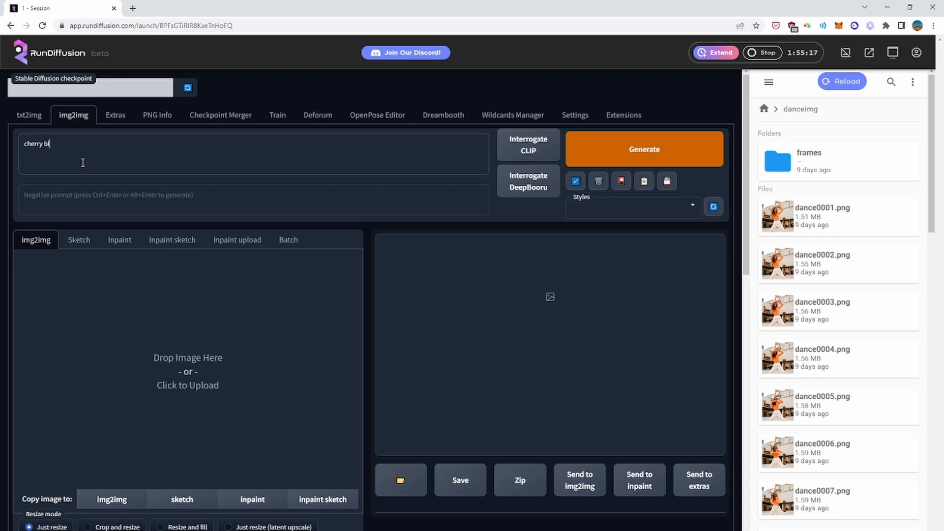
{"action": "key", "text": "BackSpace"}
{"action": "key", "text": "BackSpace"}
{"action": "key", "text": "BackSpace"}
{"action": "key", "text": "BackSpace"}
{"action": "key", "text": "BackSpace"}
{"action": "key", "text": "BackSpace"}
{"action": "key", "text": "BackSpace"}
{"action": "key", "text": "BackSpace"}
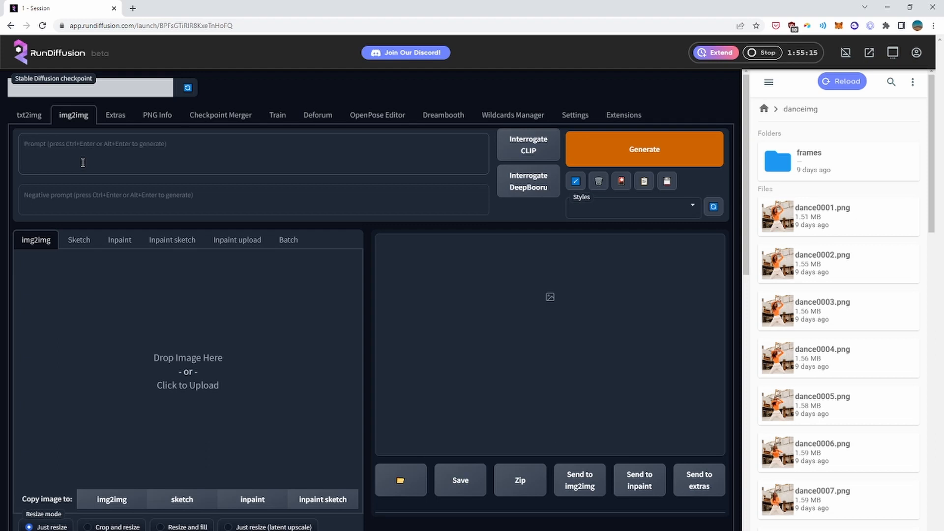
Enter the img2img prompt "anime witch, purple robe, cherry blossoms,"
{"action": "type", "text": "an"}
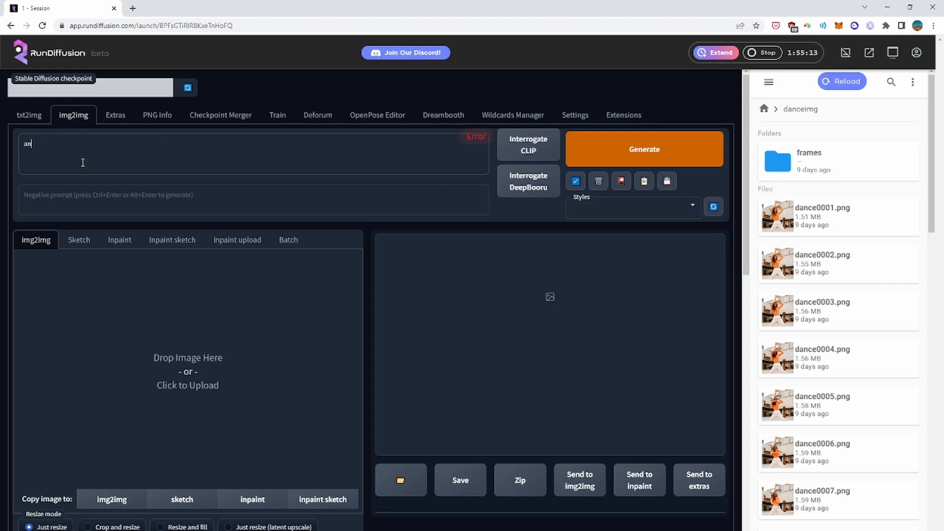
{"action": "type", "text": "ime witch, purple robe,"}
{"action": "double_click", "coordinate": [476, 137]}
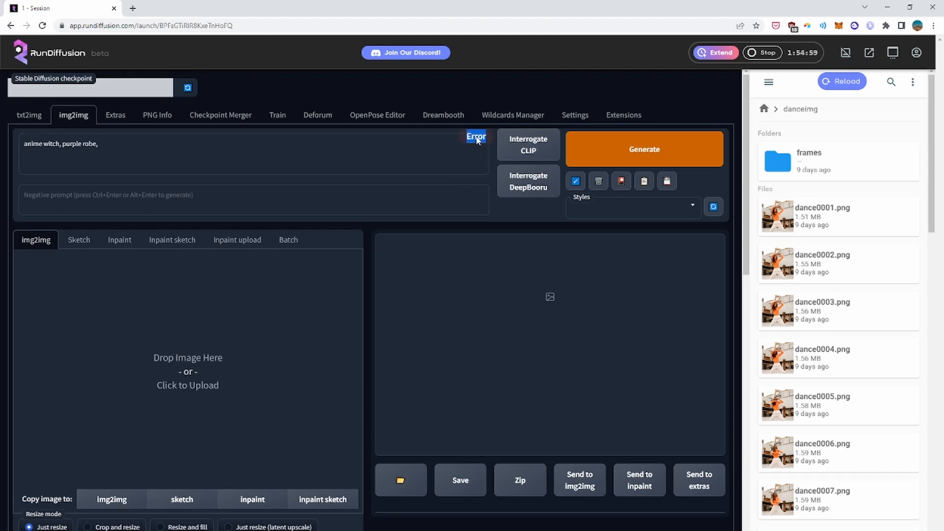
{"action": "left_click", "coordinate": [122, 149]}
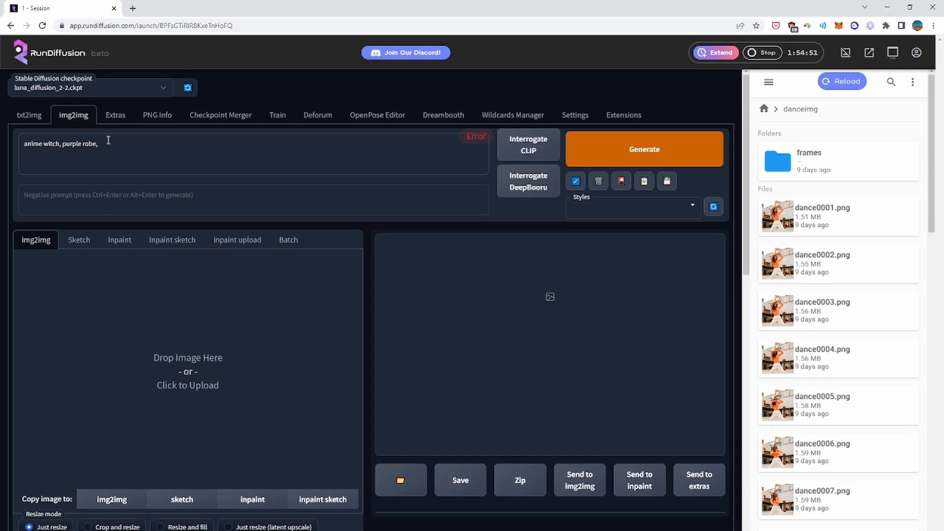
{"action": "type", "text": "cherry blossoms"}
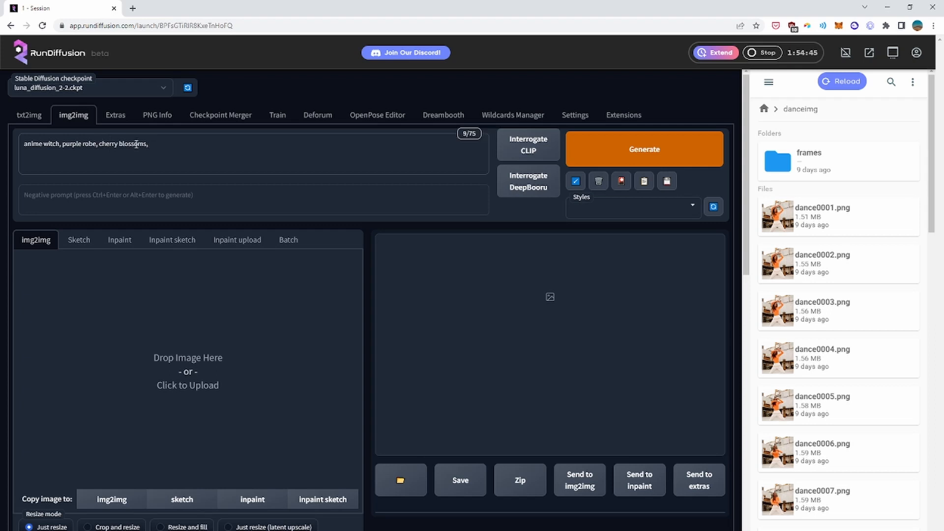
Extend the img2img prompt to "1girl, anime witch, purple robe, cherry blossoms, 8k, high quality, masterpiece"
{"action": "type", "text": ", 8k, high quality,"}
{"action": "left_click", "coordinate": [25, 143]}
{"action": "type", "text": "1girl, "}
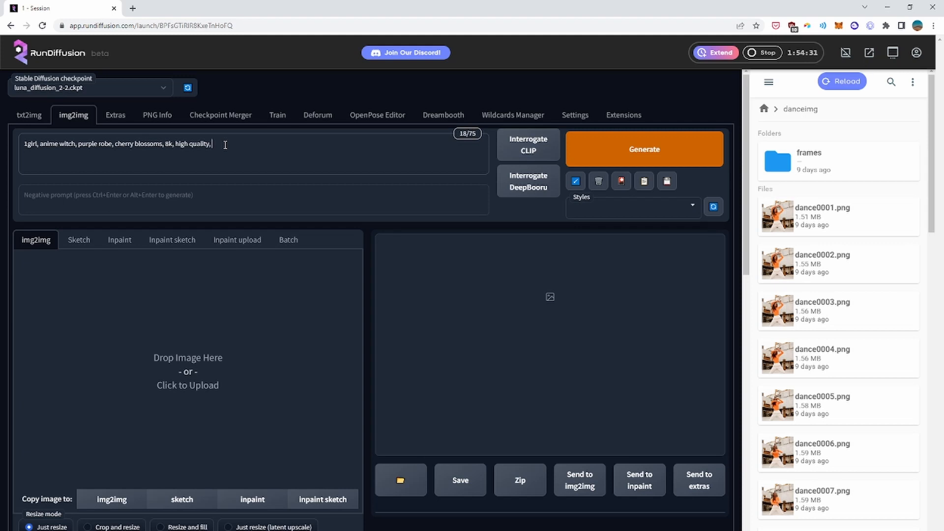
{"action": "type", "text": "masterpiece"}
{"action": "scroll", "coordinate": [201, 175], "scroll_direction": "down", "scroll_amount": 3}
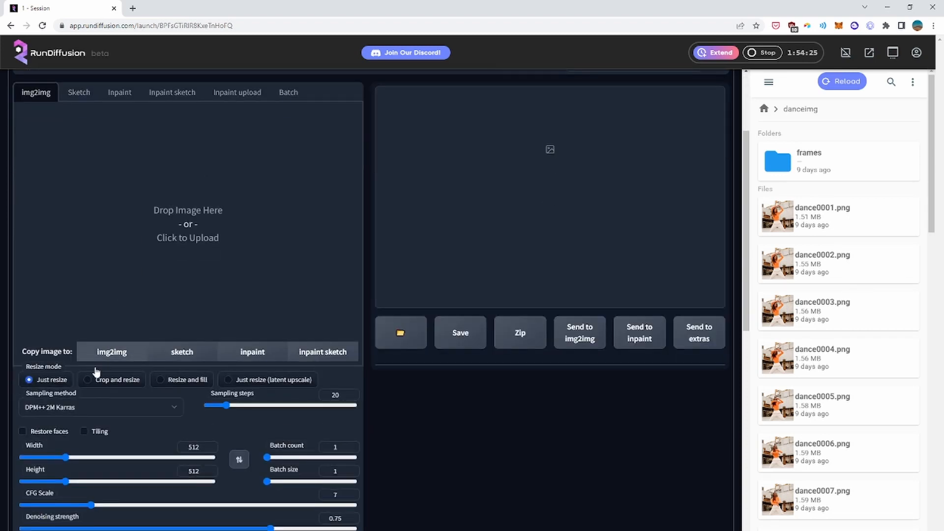
{"action": "scroll", "coordinate": [54, 285], "scroll_direction": "up", "scroll_amount": 3}
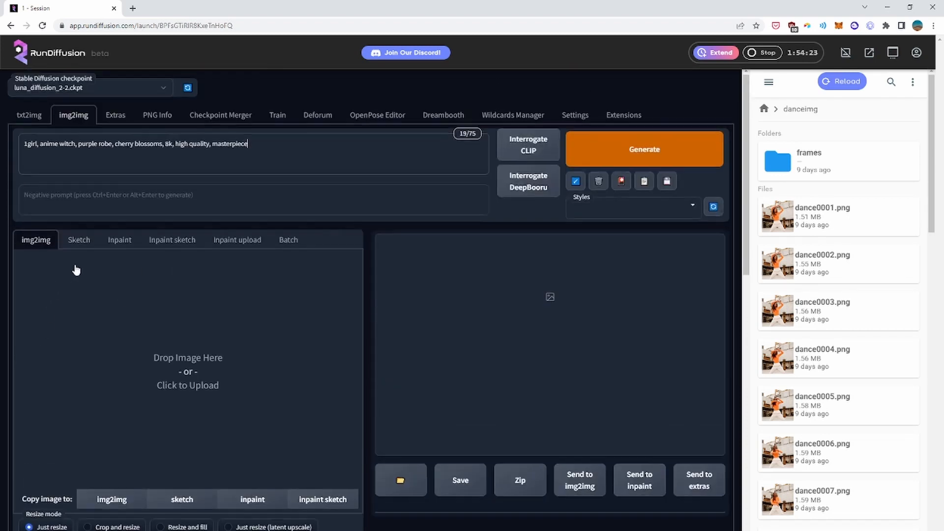
Switch img2img to batch mode and set the input directory to /mnt/private/danceimg/
{"action": "left_click", "coordinate": [290, 243]}
{"action": "scroll", "coordinate": [294, 268], "scroll_direction": "down", "scroll_amount": 1}
{"action": "left_click", "coordinate": [52, 254]}
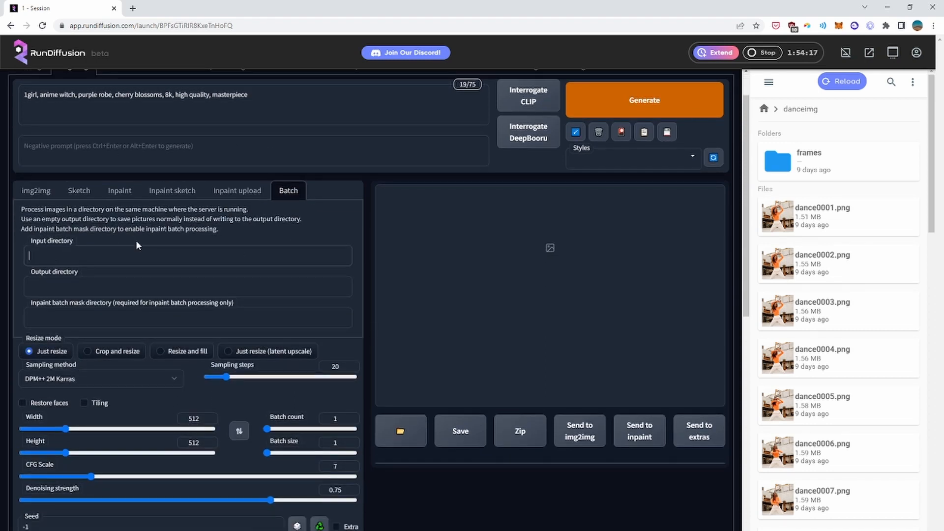
{"action": "type", "text": "/mnt"}
{"action": "type", "text": "/r"}
{"action": "type", "text": "rivate/"}
{"action": "left_click_drag", "start_coordinate": [74, 256], "coordinate": [15, 258]}
{"action": "left_click", "coordinate": [86, 253]}
{"action": "type", "text": "danceimg/"}
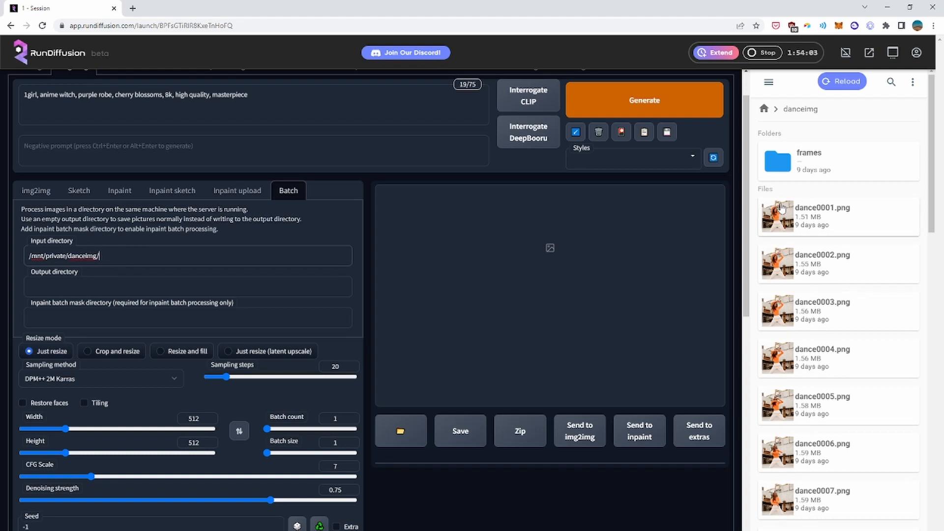
Set the batch output directory to /mnt/private/danceimg/frames/
{"action": "left_click", "coordinate": [73, 282]}
{"action": "type", "text": "/mnt/rpvau"}
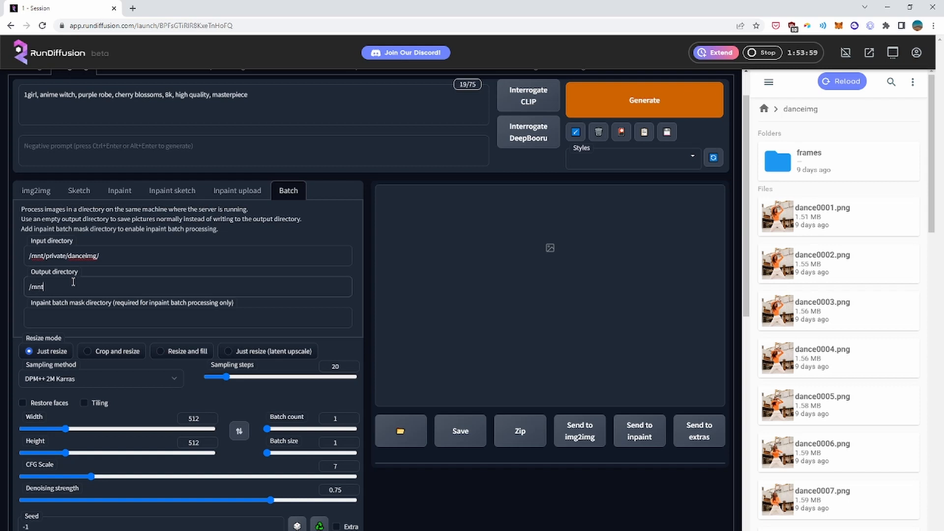
{"action": "key", "text": "BackSpace"}
{"action": "key", "text": "BackSpace"}
{"action": "key", "text": "BackSpace"}
{"action": "key", "text": "BackSpace"}
{"action": "key", "text": "BackSpace"}
{"action": "type", "text": "private/danceimg/frames/"}
Minimize the VLC media player and set the img2img output size to 656 wide by 920 high
{"action": "scroll", "coordinate": [274, 275], "scroll_direction": "down", "scroll_amount": 2}
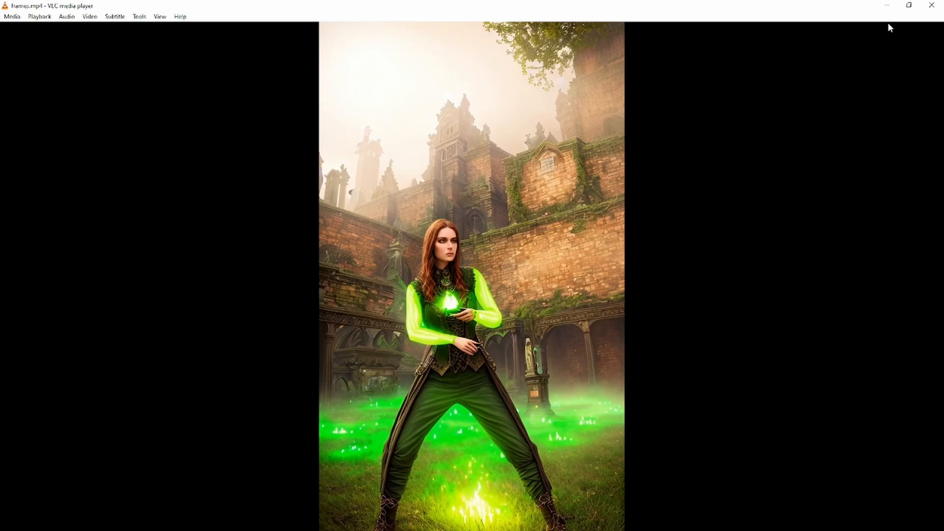
{"action": "left_click", "coordinate": [887, 5]}
{"action": "scroll", "coordinate": [370, 228], "scroll_direction": "up", "scroll_amount": 2}
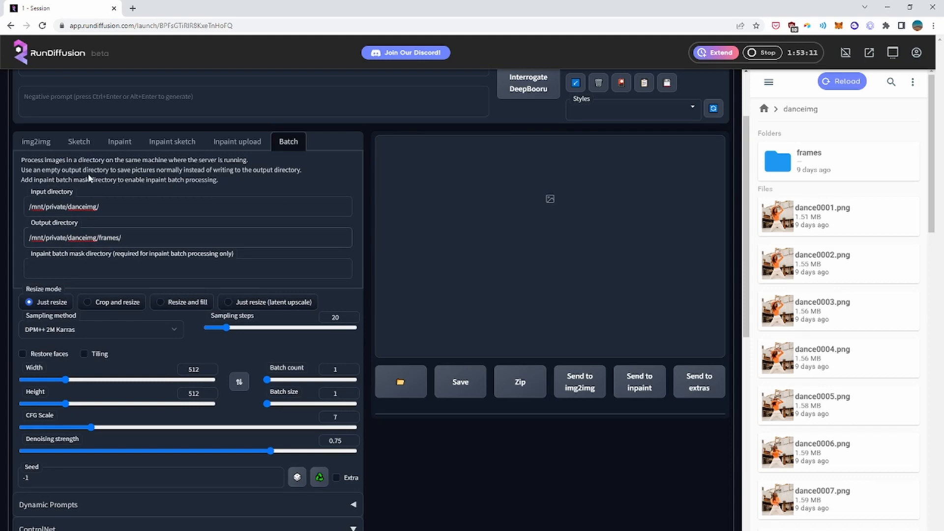
{"action": "scroll", "coordinate": [124, 173], "scroll_direction": "down", "scroll_amount": 2}
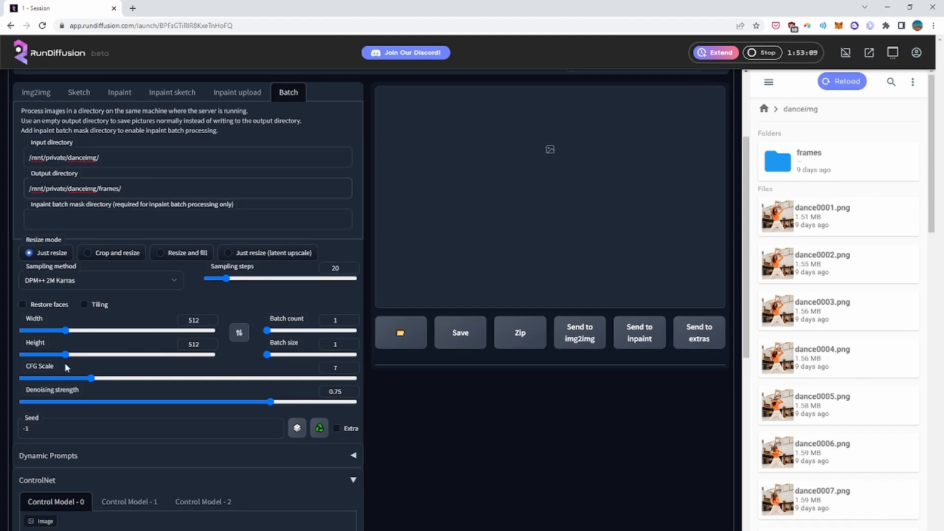
{"action": "left_click_drag", "start_coordinate": [67, 357], "coordinate": [105, 359]}
{"action": "left_click_drag", "start_coordinate": [66, 331], "coordinate": [80, 334]}
Set the denoising strength to 0.6
{"action": "left_click_drag", "start_coordinate": [275, 404], "coordinate": [206, 400]}
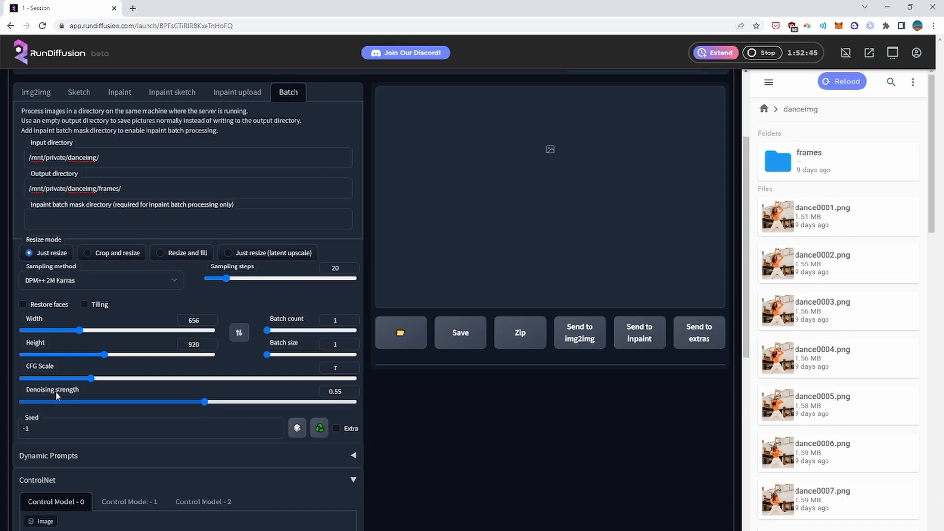
{"action": "scroll", "coordinate": [431, 419], "scroll_direction": "up", "scroll_amount": 3}
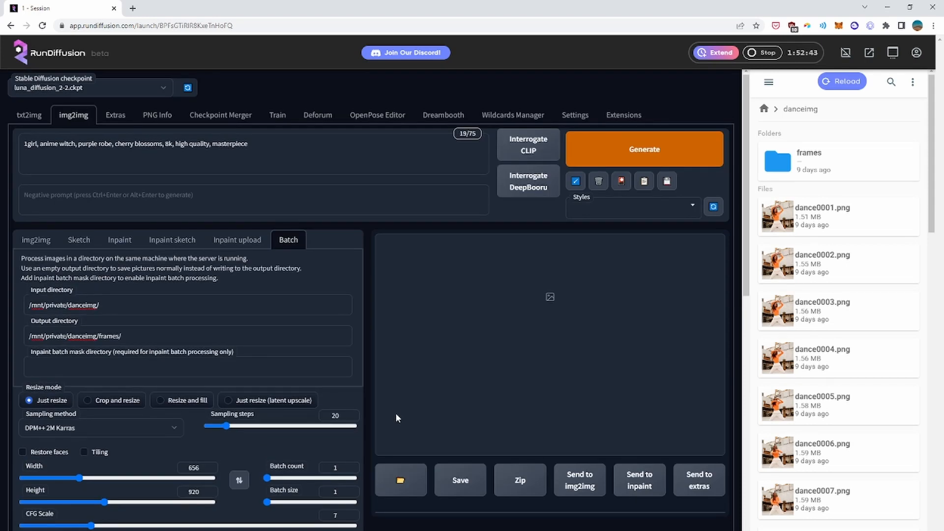
{"action": "scroll", "coordinate": [395, 414], "scroll_direction": "down", "scroll_amount": 5}
{"action": "scroll", "coordinate": [395, 405], "scroll_direction": "down", "scroll_amount": 2}
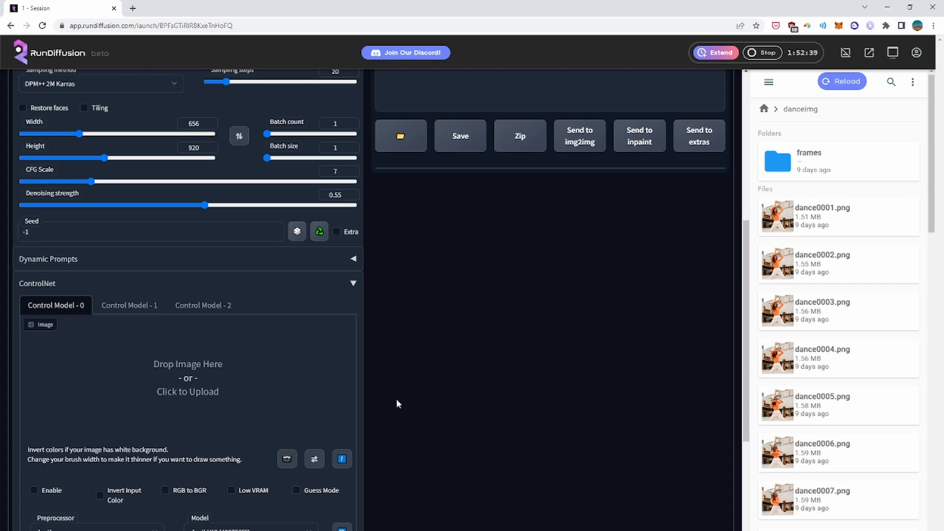
{"action": "scroll", "coordinate": [397, 399], "scroll_direction": "up", "scroll_amount": 2}
{"action": "left_click", "coordinate": [211, 303]}
{"action": "left_click_drag", "start_coordinate": [211, 305], "coordinate": [221, 307]}
{"action": "scroll", "coordinate": [493, 396], "scroll_direction": "up", "scroll_amount": 2}
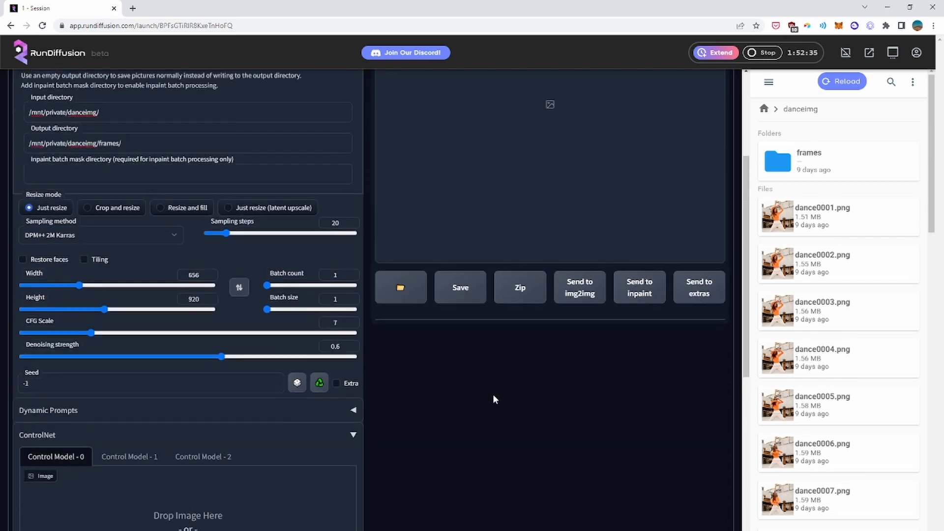
Replace the random seed with the fixed value 544489000
{"action": "key", "text": "ctrl+a"}
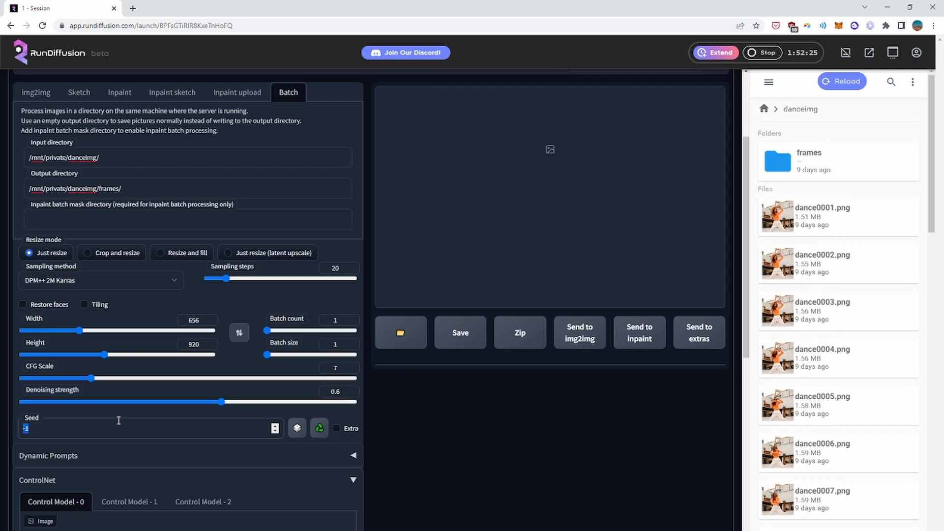
{"action": "type", "text": "54448"}
{"action": "left_click", "coordinate": [275, 425]}
{"action": "scroll", "coordinate": [390, 447], "scroll_direction": "up", "scroll_amount": 3}
{"action": "scroll", "coordinate": [387, 442], "scroll_direction": "down", "scroll_amount": 3}
{"action": "scroll", "coordinate": [451, 422], "scroll_direction": "up", "scroll_amount": 2}
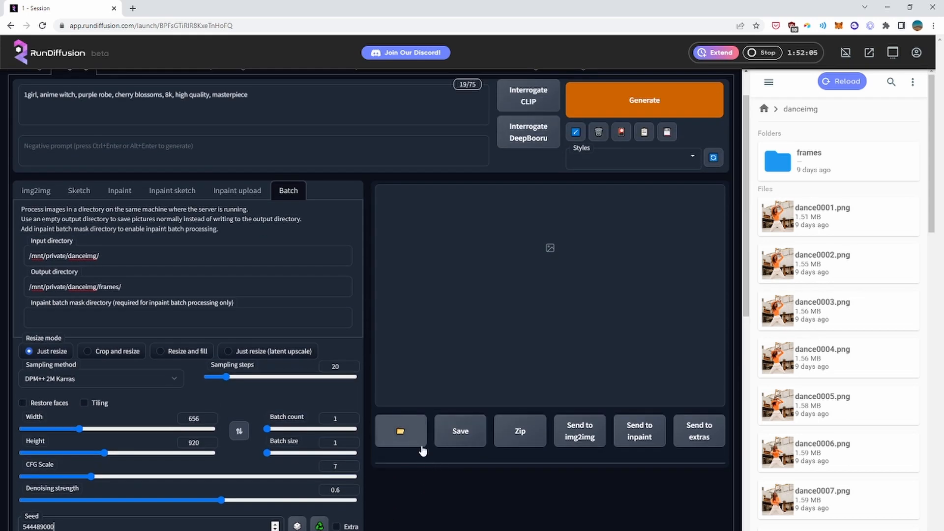
{"action": "scroll", "coordinate": [421, 447], "scroll_direction": "up", "scroll_amount": 1}
Enable Control Model - 0 in ControlNet
{"action": "scroll", "coordinate": [423, 446], "scroll_direction": "down", "scroll_amount": 7}
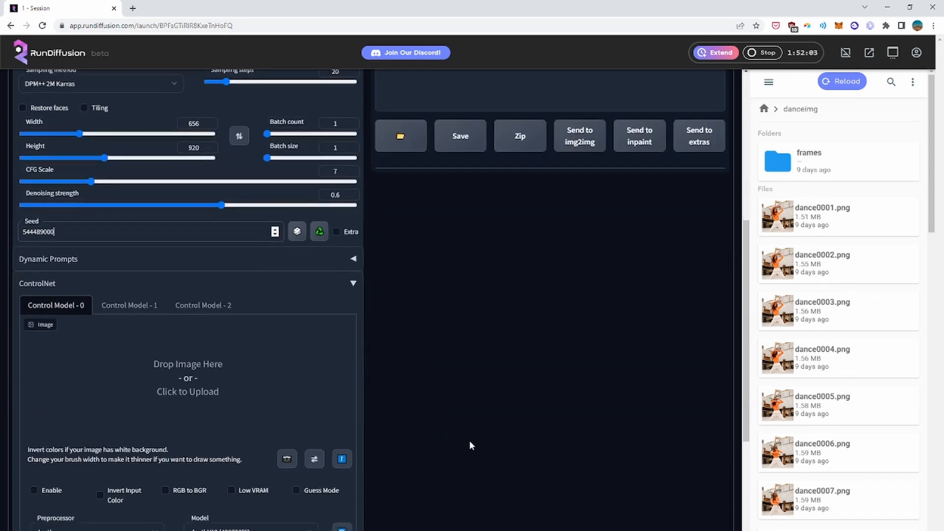
{"action": "scroll", "coordinate": [386, 346], "scroll_direction": "down", "scroll_amount": 2}
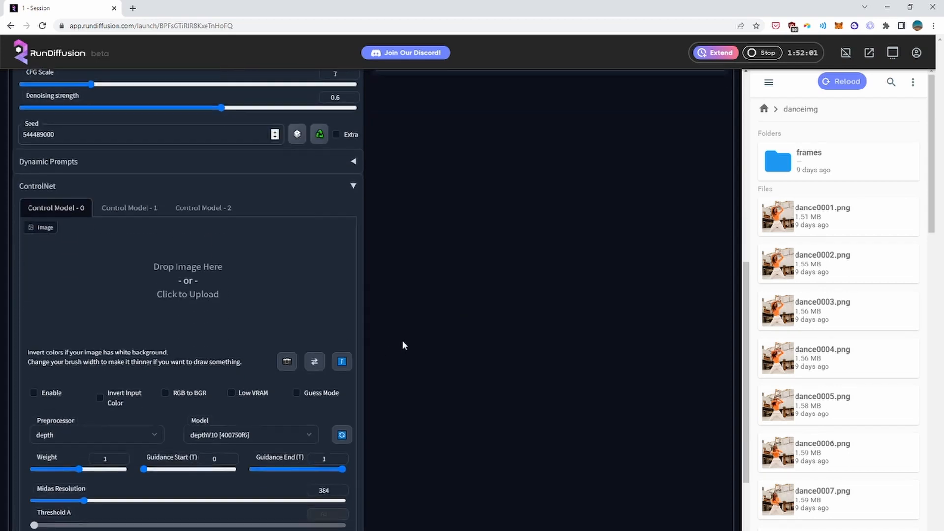
{"action": "scroll", "coordinate": [414, 267], "scroll_direction": "down", "scroll_amount": 1}
{"action": "left_click", "coordinate": [34, 342]}
{"action": "scroll", "coordinate": [529, 274], "scroll_direction": "down", "scroll_amount": 4}
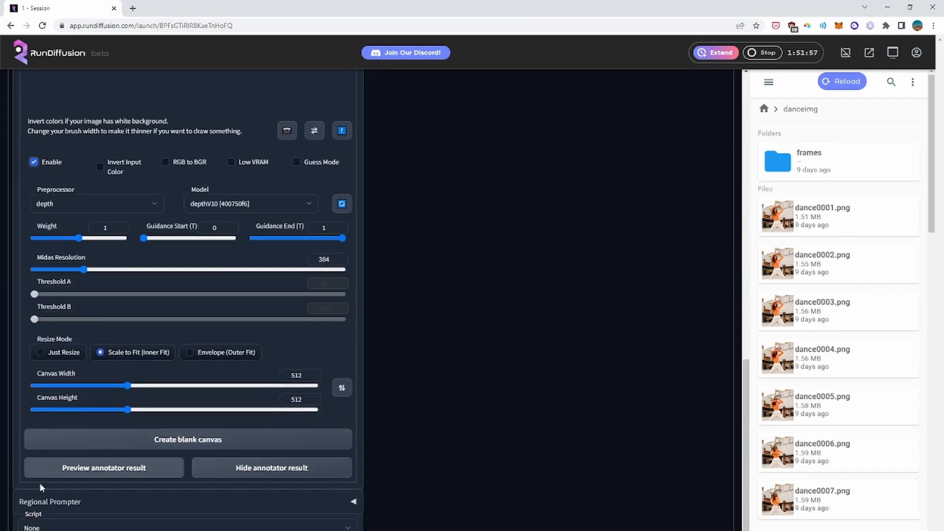
{"action": "scroll", "coordinate": [480, 443], "scroll_direction": "up", "scroll_amount": 12}
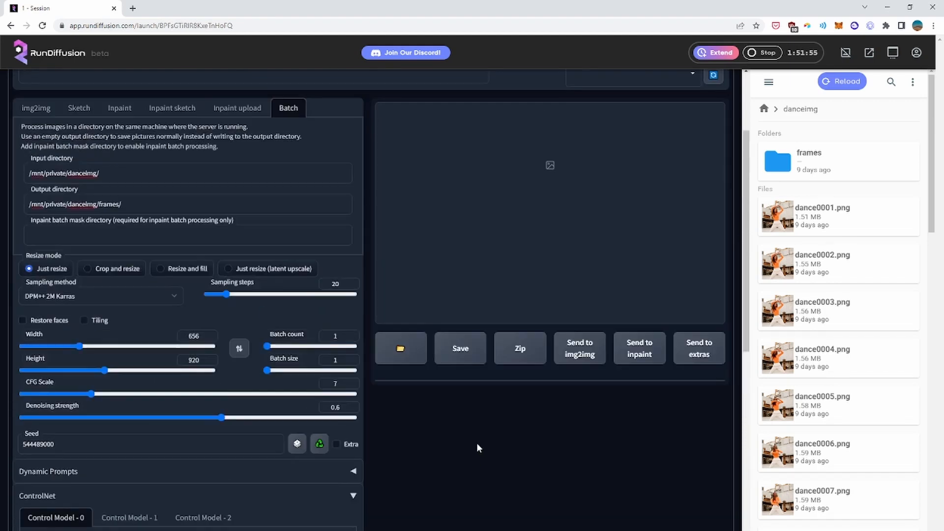
{"action": "scroll", "coordinate": [480, 447], "scroll_direction": "up", "scroll_amount": 3}
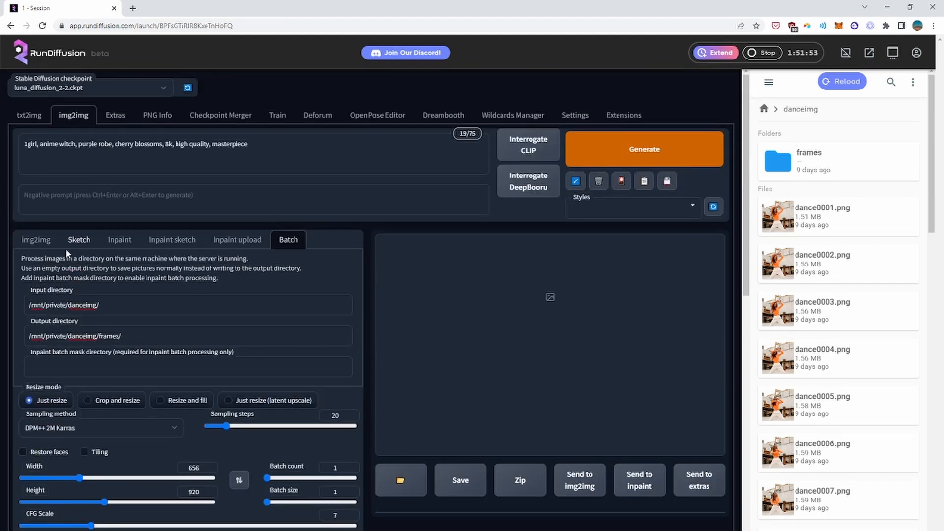
Switch from batch processing back to the single-image img2img mode
{"action": "left_click", "coordinate": [42, 242]}
{"action": "scroll", "coordinate": [197, 369], "scroll_direction": "down", "scroll_amount": 1}
{"action": "scroll", "coordinate": [197, 369], "scroll_direction": "down", "scroll_amount": 13}
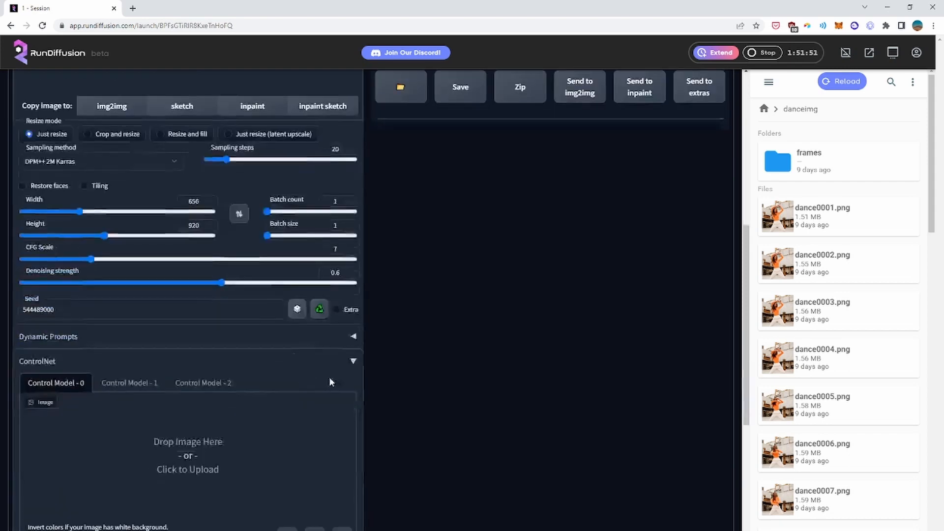
{"action": "scroll", "coordinate": [394, 349], "scroll_direction": "up", "scroll_amount": 4}
{"action": "scroll", "coordinate": [429, 332], "scroll_direction": "up", "scroll_amount": 10}
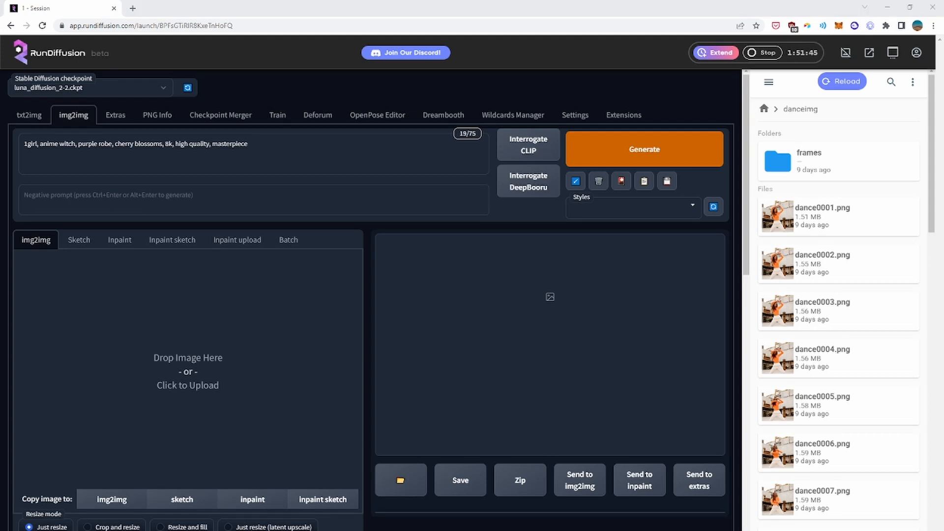
Open dance0001.png from the danceimg folder and download it to the local SD\Meural folder
{"action": "left_click", "coordinate": [865, 219]}
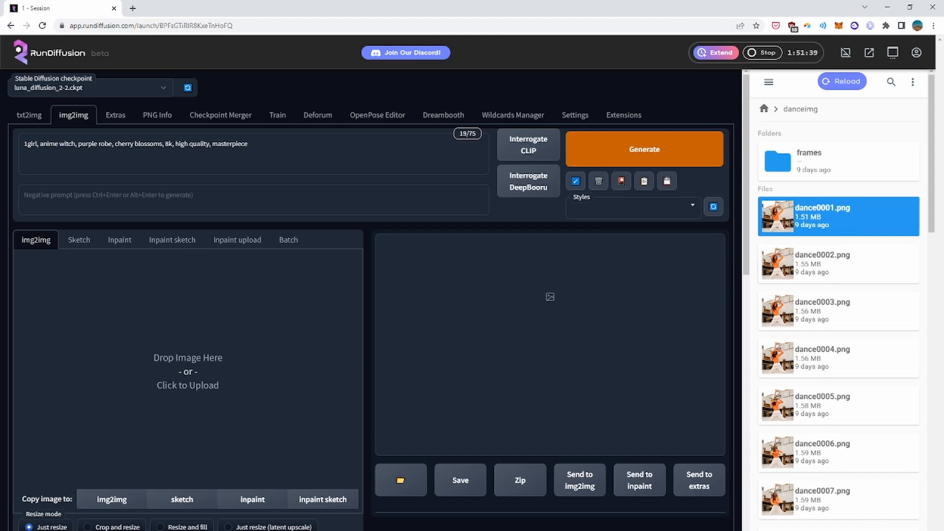
{"action": "double_click", "coordinate": [811, 219]}
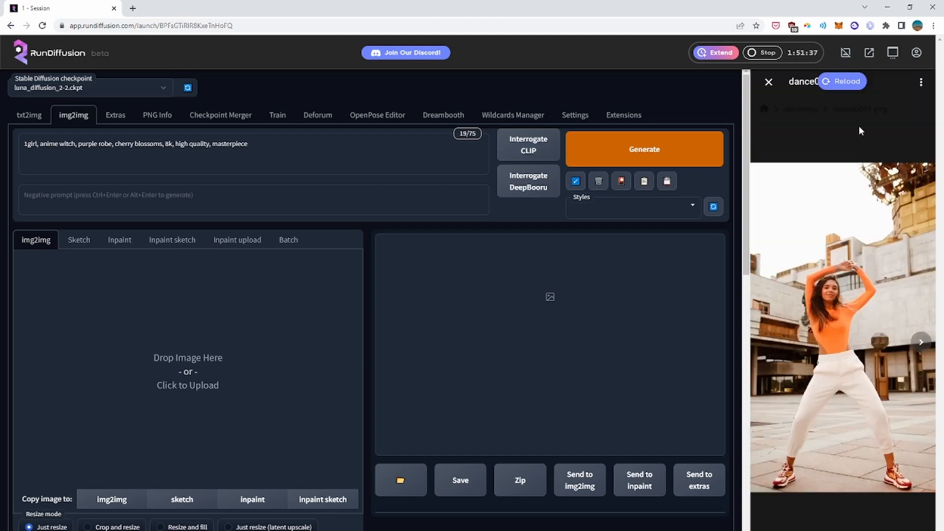
{"action": "left_click", "coordinate": [919, 84]}
{"action": "left_click", "coordinate": [899, 129]}
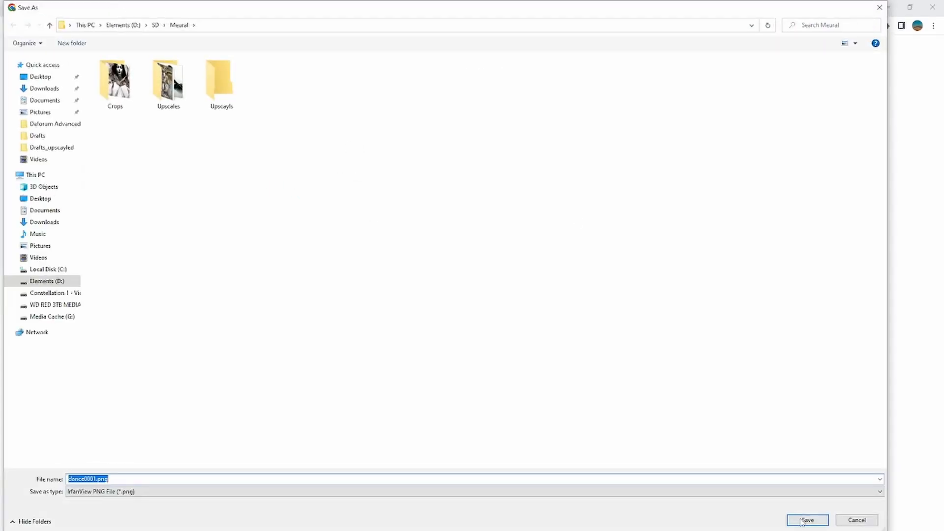
{"action": "left_click", "coordinate": [800, 515]}
Load dance0001.png as the img2img source image and generate a test image
{"action": "left_click_drag", "start_coordinate": [149, 358], "coordinate": [168, 352]}
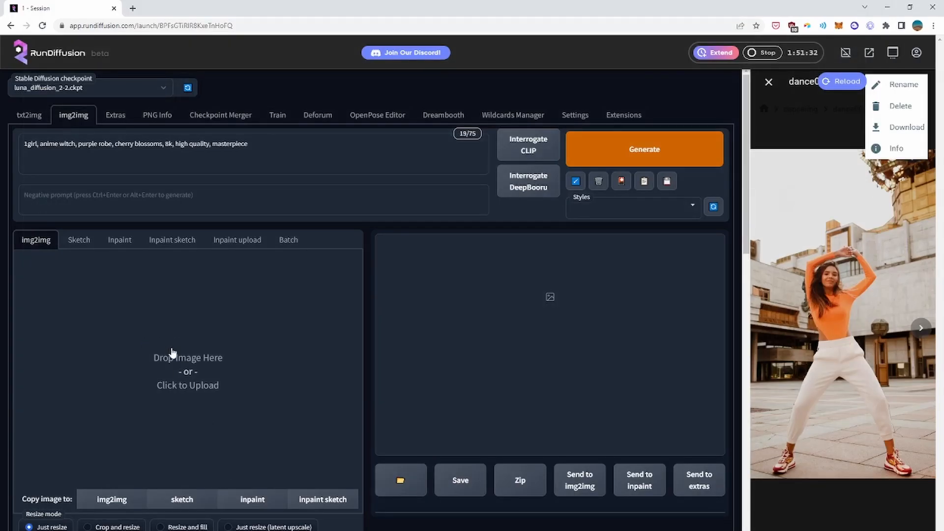
{"action": "left_click", "coordinate": [643, 149]}
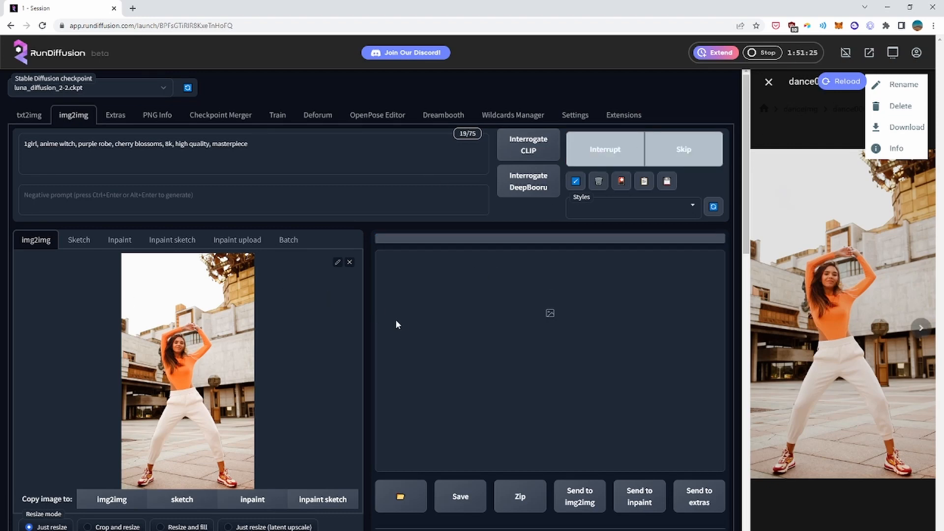
{"action": "scroll", "coordinate": [373, 310], "scroll_direction": "down", "scroll_amount": 2}
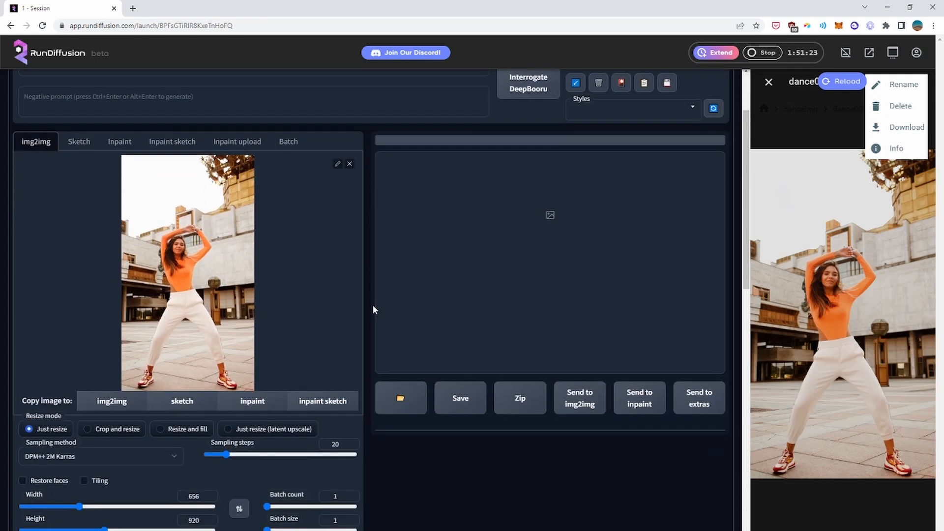
{"action": "scroll", "coordinate": [372, 305], "scroll_direction": "down", "scroll_amount": 1}
{"action": "scroll", "coordinate": [373, 305], "scroll_direction": "up", "scroll_amount": 3}
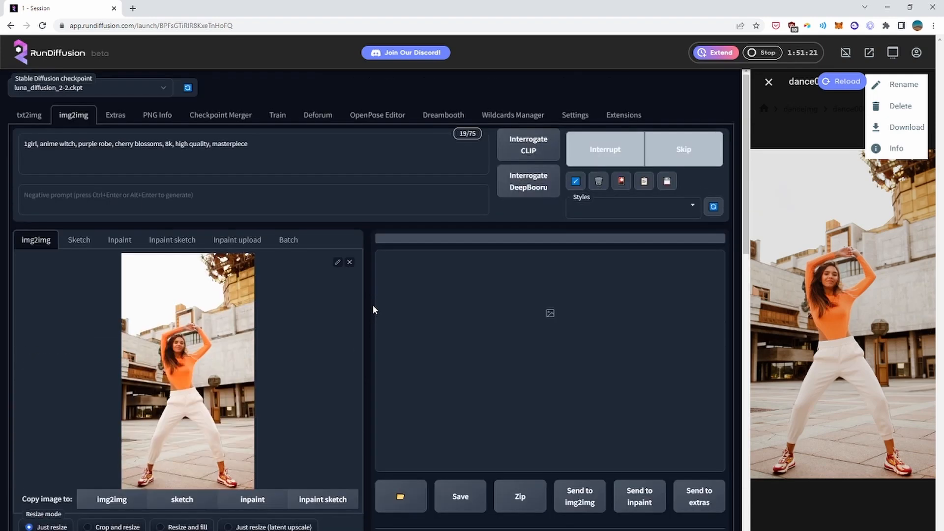
{"action": "scroll", "coordinate": [373, 305], "scroll_direction": "down", "scroll_amount": 2}
{"action": "scroll", "coordinate": [403, 295], "scroll_direction": "up", "scroll_amount": 2}
Close the dance0001.png preview and enter the negative prompt "blurry, pixelated, deformed"
{"action": "left_click", "coordinate": [768, 82]}
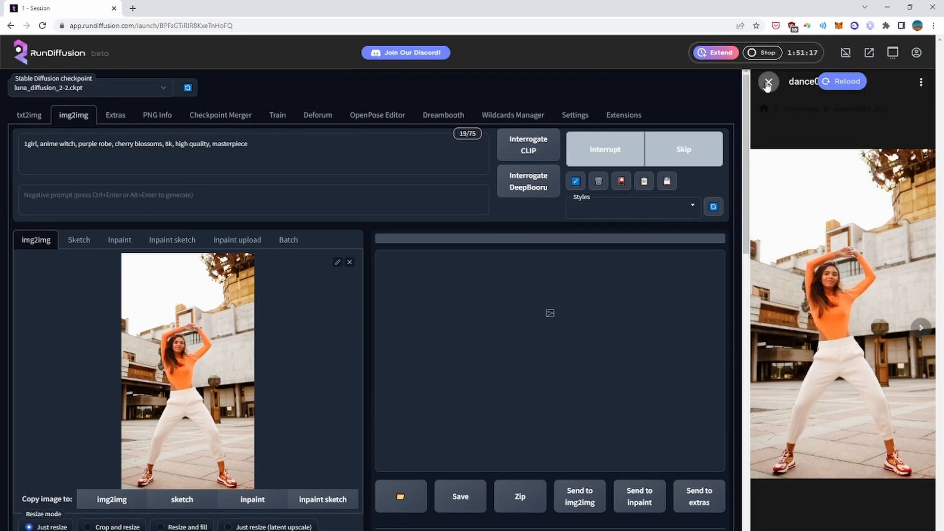
{"action": "left_click", "coordinate": [769, 83]}
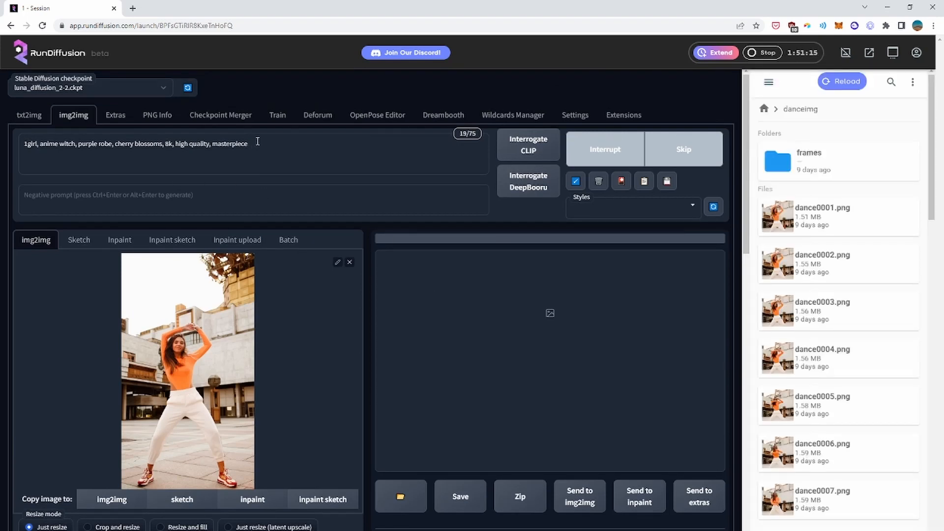
{"action": "left_click", "coordinate": [180, 197]}
{"action": "type", "text": "blurry"}
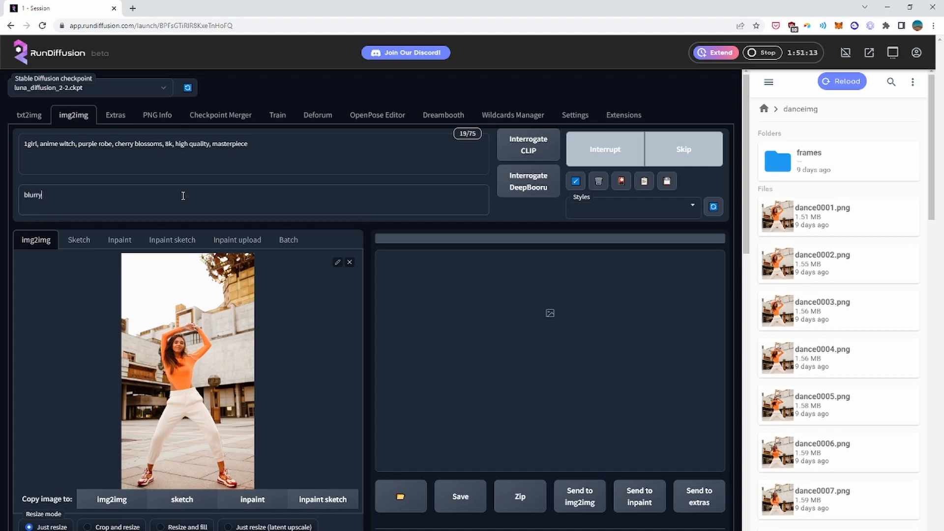
{"action": "type", "text": ", pixelated, deformed"}
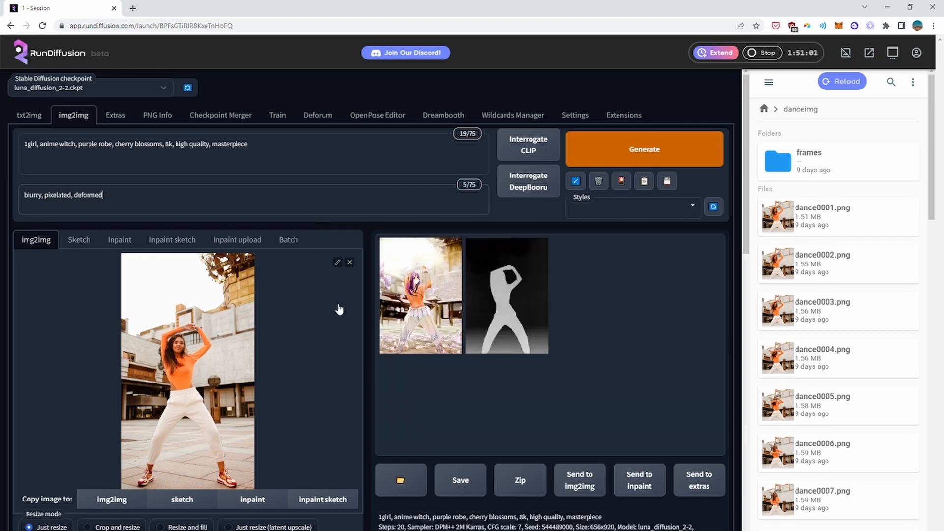
View the generated test image enlarged, followed by its ControlNet depth map
{"action": "left_click", "coordinate": [420, 295]}
{"action": "left_click", "coordinate": [521, 322]}
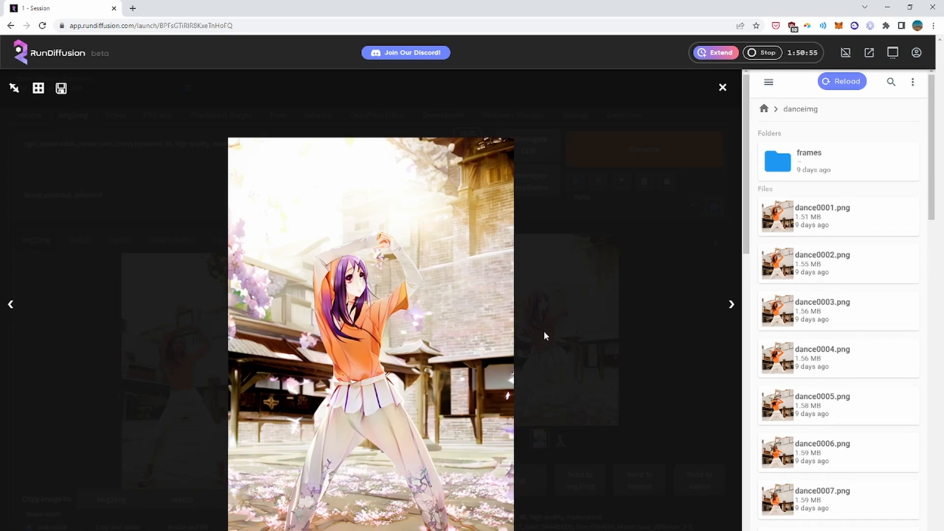
{"action": "key", "text": "Right"}
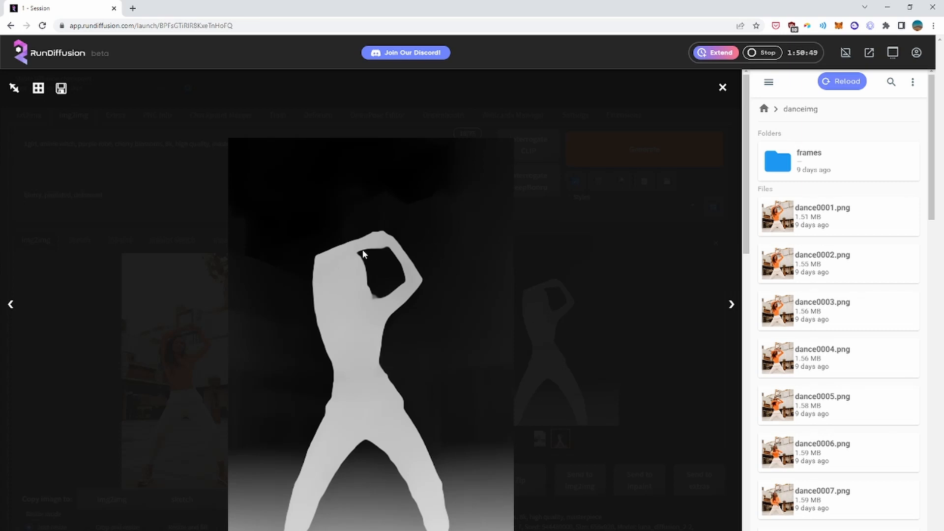
Return to the generated image, close the enlarged preview and set the output size to 832 × 1040
{"action": "key", "text": "Left"}
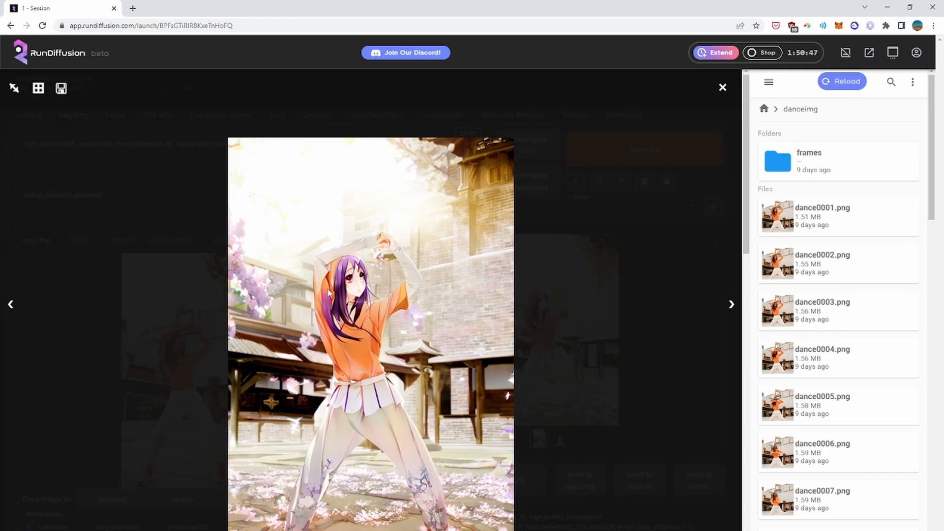
{"action": "left_click", "coordinate": [723, 89]}
{"action": "scroll", "coordinate": [390, 348], "scroll_direction": "down", "scroll_amount": 5}
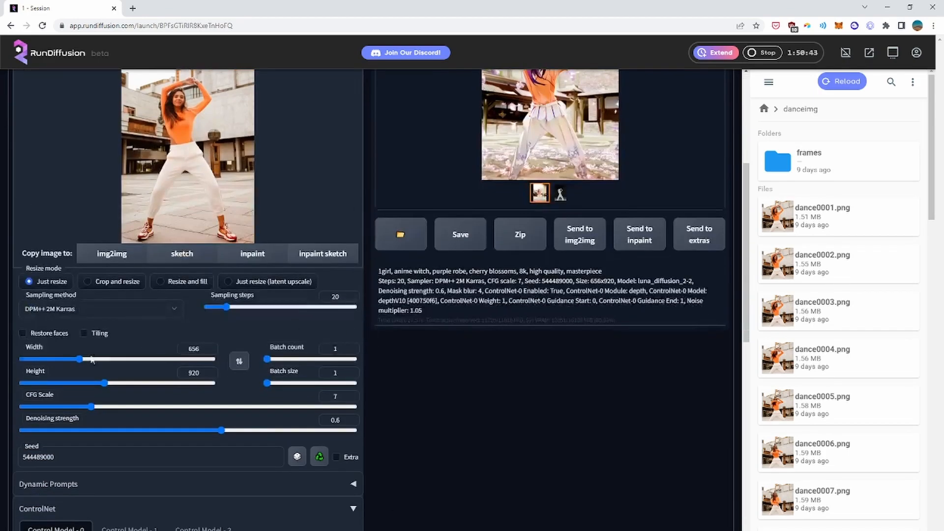
{"action": "left_click_drag", "start_coordinate": [81, 359], "coordinate": [115, 382]}
{"action": "scroll", "coordinate": [114, 374], "scroll_direction": "up", "scroll_amount": 4}
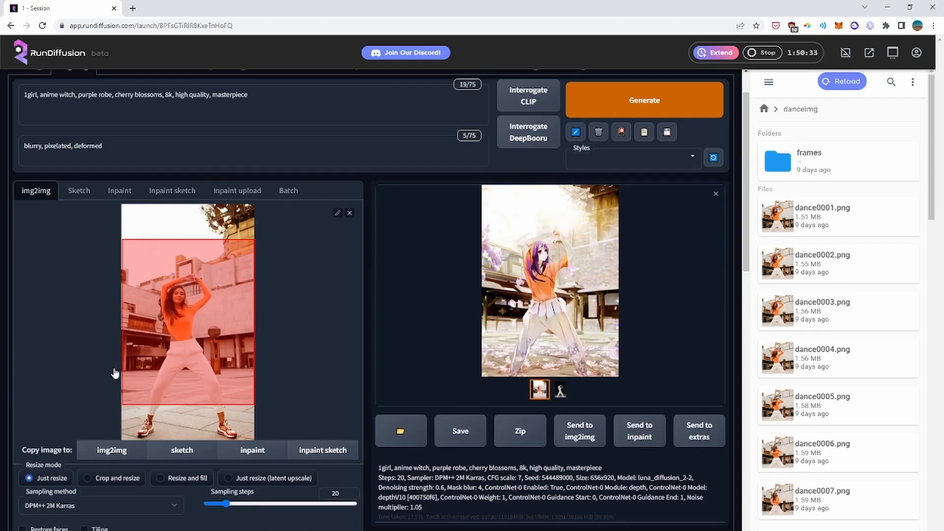
{"action": "scroll", "coordinate": [114, 373], "scroll_direction": "down", "scroll_amount": 1}
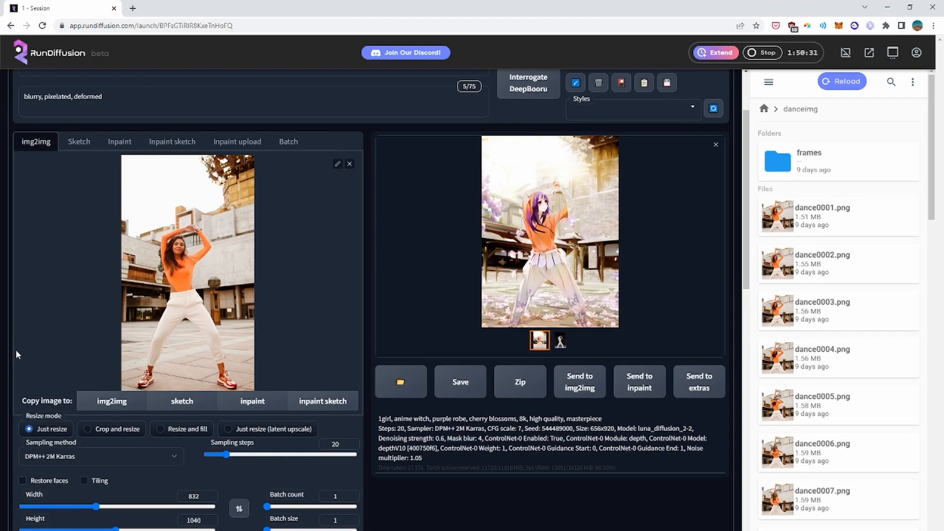
{"action": "scroll", "coordinate": [90, 366], "scroll_direction": "down", "scroll_amount": 4}
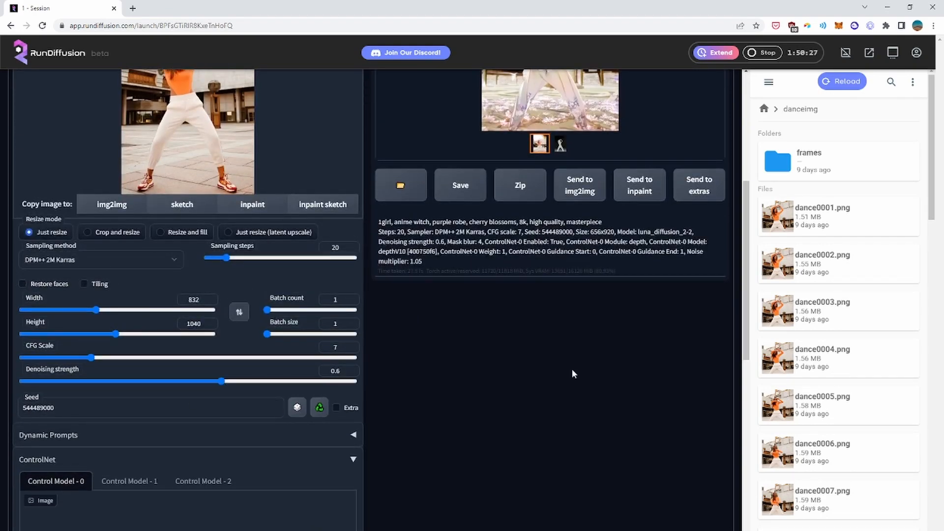
Raise the ControlNet Midas Resolution to 533 and generate a new test image
{"action": "scroll", "coordinate": [609, 376], "scroll_direction": "up", "scroll_amount": 3}
{"action": "scroll", "coordinate": [567, 406], "scroll_direction": "down", "scroll_amount": 2}
{"action": "scroll", "coordinate": [567, 406], "scroll_direction": "down", "scroll_amount": 9}
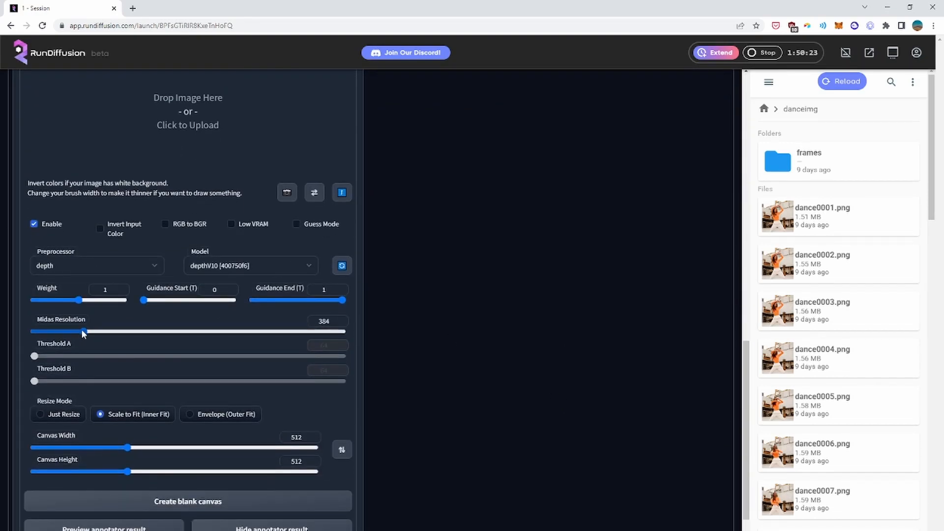
{"action": "left_click_drag", "start_coordinate": [84, 331], "coordinate": [108, 332]}
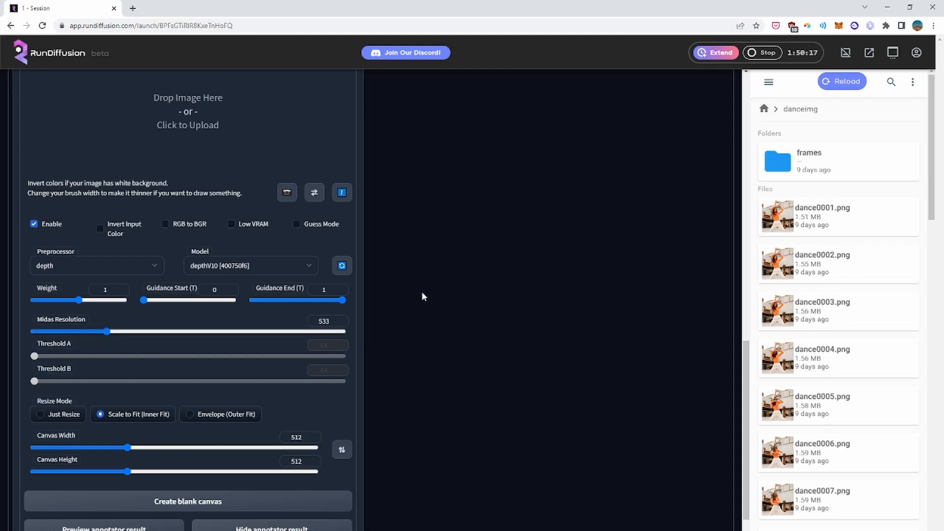
{"action": "scroll", "coordinate": [421, 290], "scroll_direction": "up", "scroll_amount": 15}
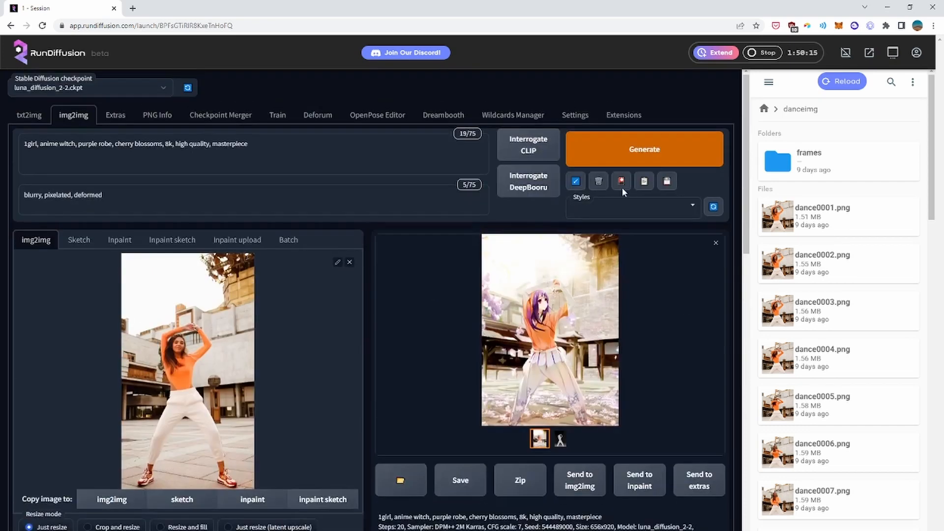
{"action": "left_click", "coordinate": [632, 152]}
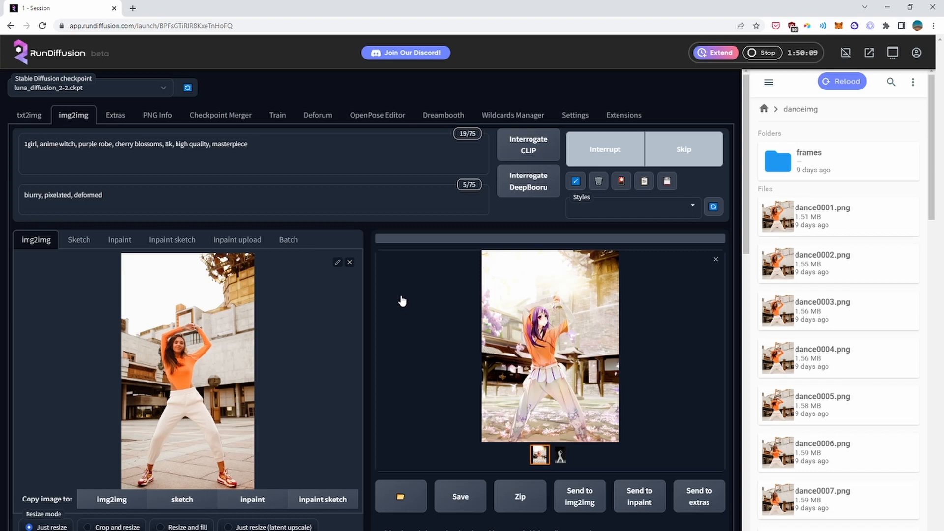
Inspect the new test image enlarged, close it and set the output size to 1088 × 1376
{"action": "left_click", "coordinate": [567, 308]}
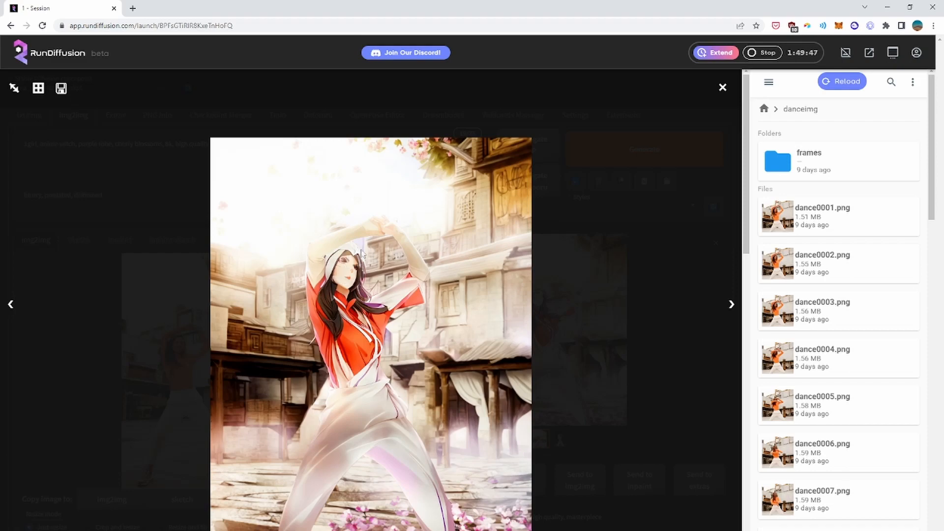
{"action": "left_click", "coordinate": [721, 89]}
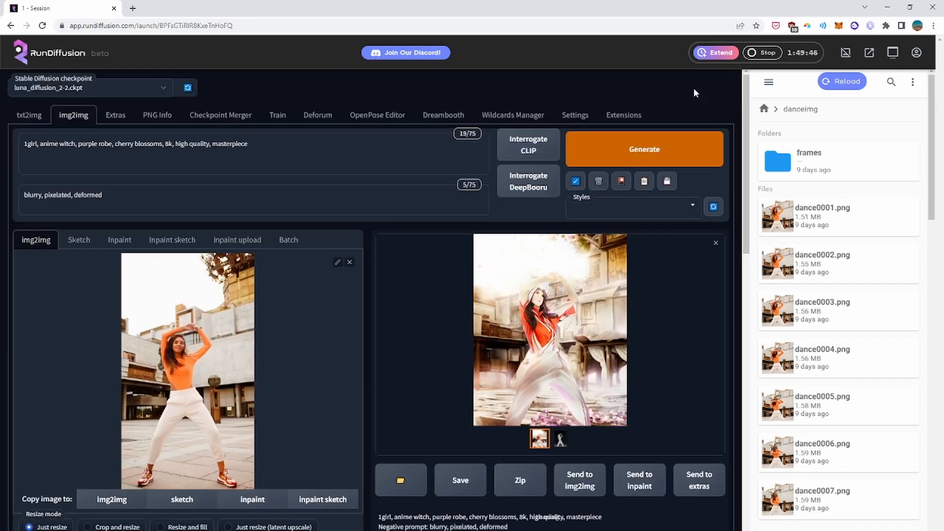
{"action": "scroll", "coordinate": [293, 367], "scroll_direction": "down", "scroll_amount": 6}
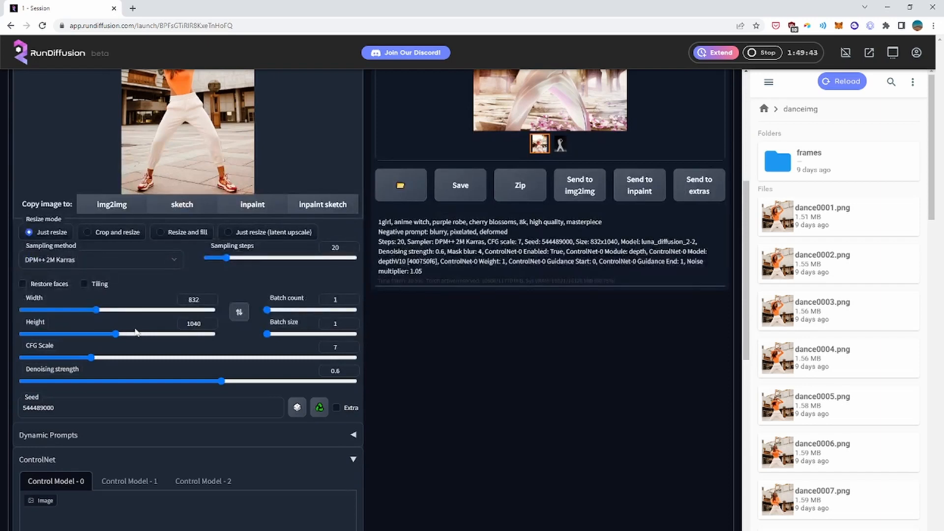
{"action": "left_click_drag", "start_coordinate": [98, 312], "coordinate": [112, 311]}
{"action": "left_click_drag", "start_coordinate": [116, 336], "coordinate": [148, 334]}
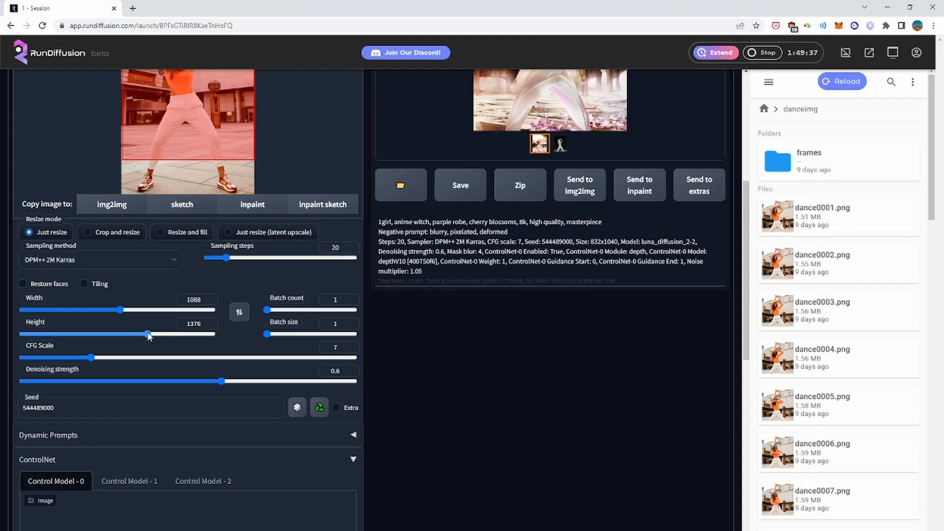
{"action": "scroll", "coordinate": [181, 337], "scroll_direction": "up", "scroll_amount": 3}
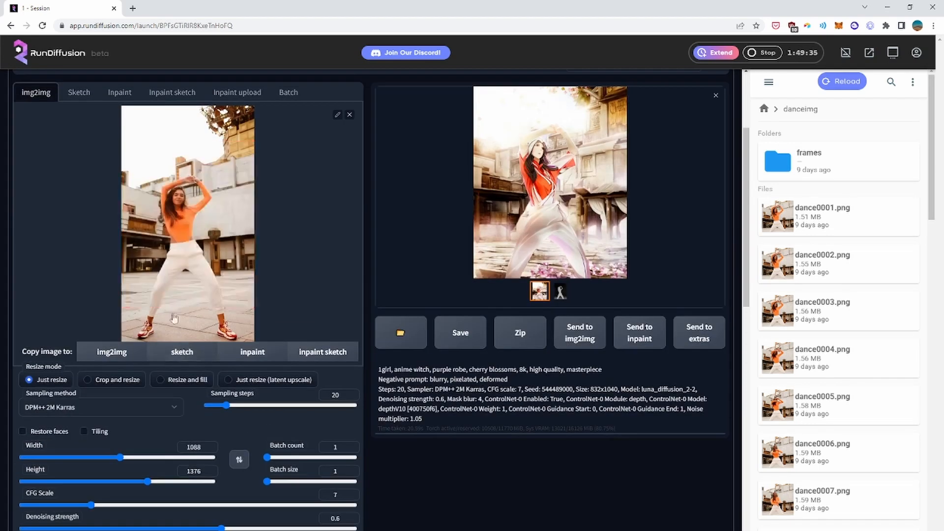
{"action": "scroll", "coordinate": [101, 331], "scroll_direction": "down", "scroll_amount": 2}
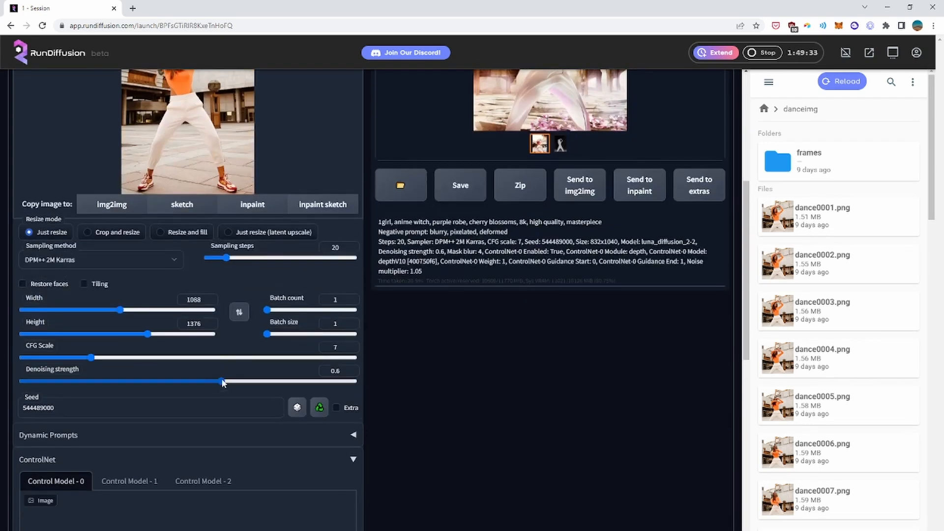
Generate another test image with denoising strength 0.55 and seed 544489007
{"action": "left_click_drag", "start_coordinate": [220, 380], "coordinate": [208, 379]}
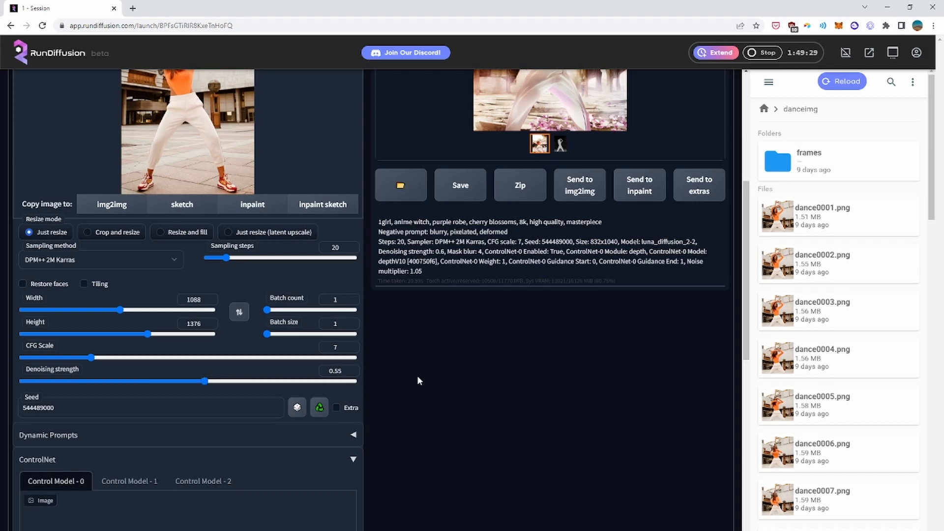
{"action": "scroll", "coordinate": [416, 376], "scroll_direction": "up", "scroll_amount": 5}
{"action": "scroll", "coordinate": [425, 383], "scroll_direction": "up", "scroll_amount": 1}
{"action": "scroll", "coordinate": [443, 305], "scroll_direction": "down", "scroll_amount": 4}
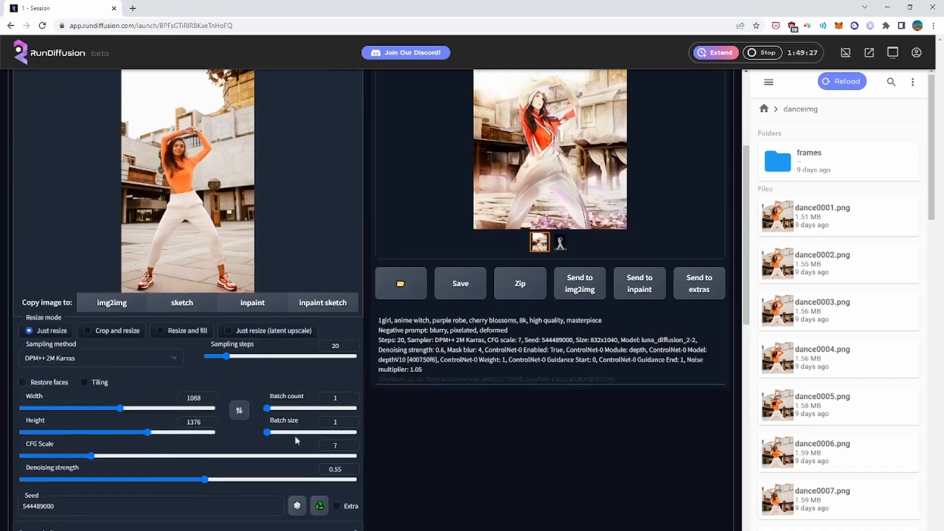
{"action": "scroll", "coordinate": [337, 359], "scroll_direction": "down", "scroll_amount": 3}
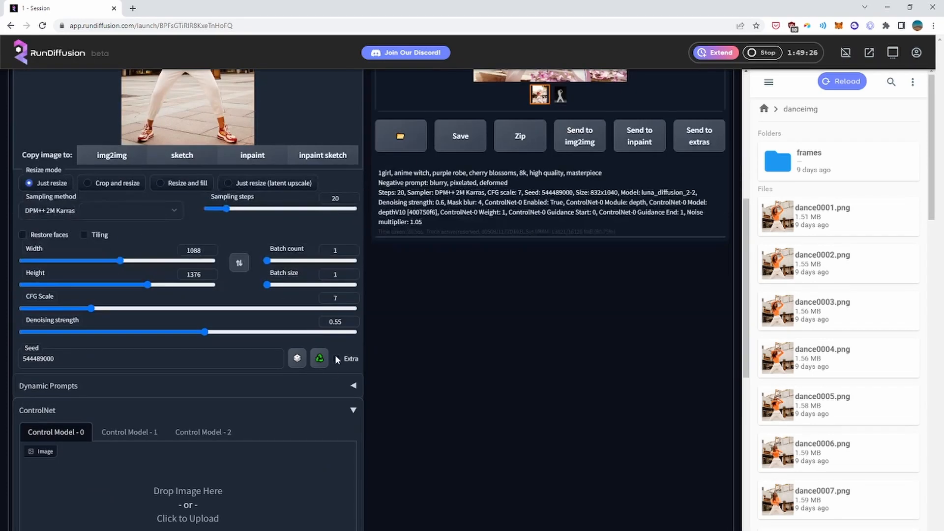
{"action": "left_click", "coordinate": [275, 356]}
{"action": "scroll", "coordinate": [411, 344], "scroll_direction": "up", "scroll_amount": 7}
{"action": "left_click", "coordinate": [617, 149]}
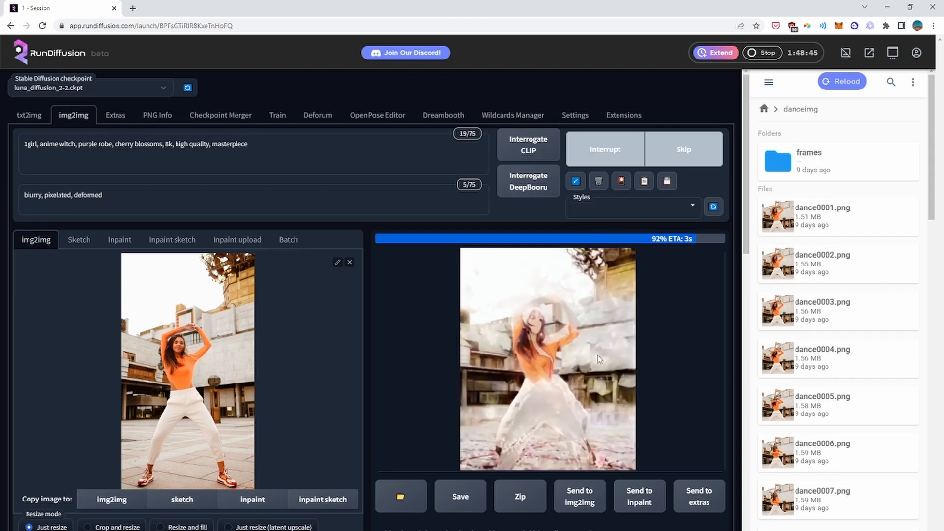
Inspect the result enlarged, close it and regenerate the image with the output height set to 1928
{"action": "left_click", "coordinate": [568, 342]}
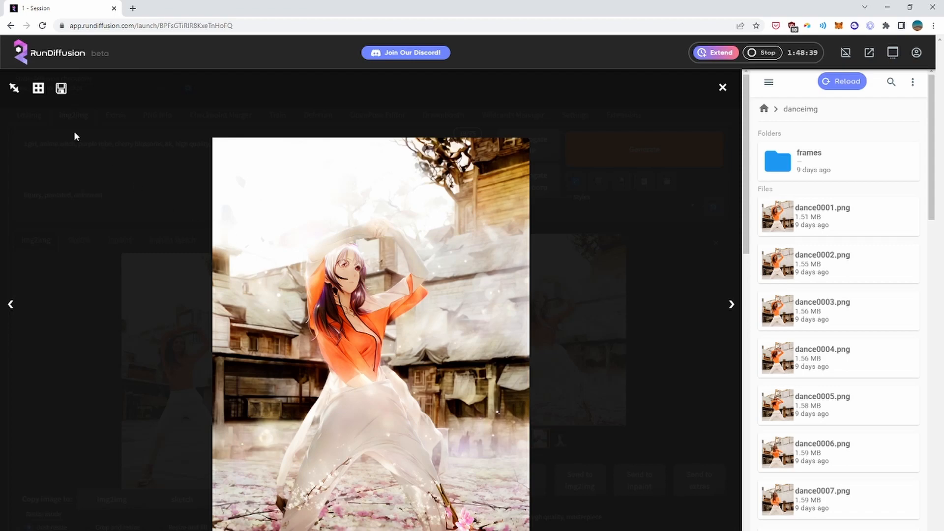
{"action": "left_click", "coordinate": [722, 87]}
{"action": "scroll", "coordinate": [253, 340], "scroll_direction": "down", "scroll_amount": 4}
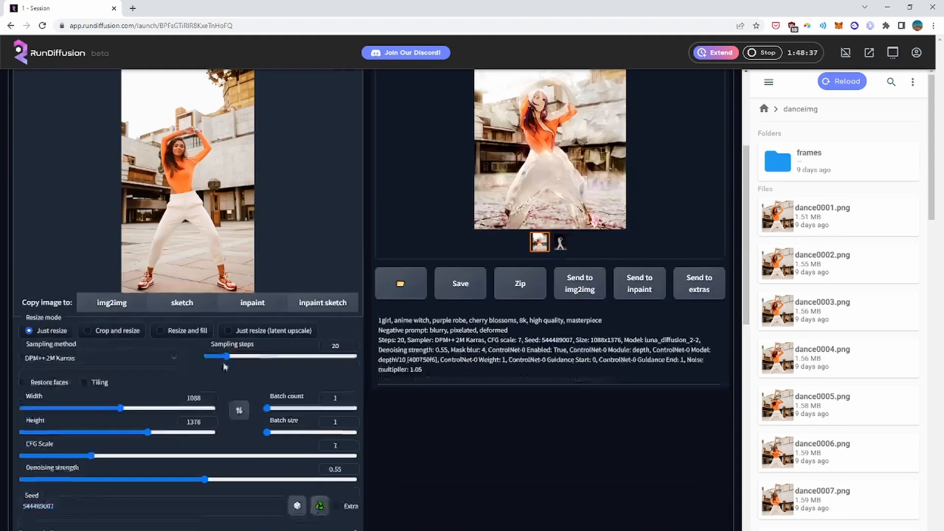
{"action": "left_click_drag", "start_coordinate": [148, 433], "coordinate": [201, 434]}
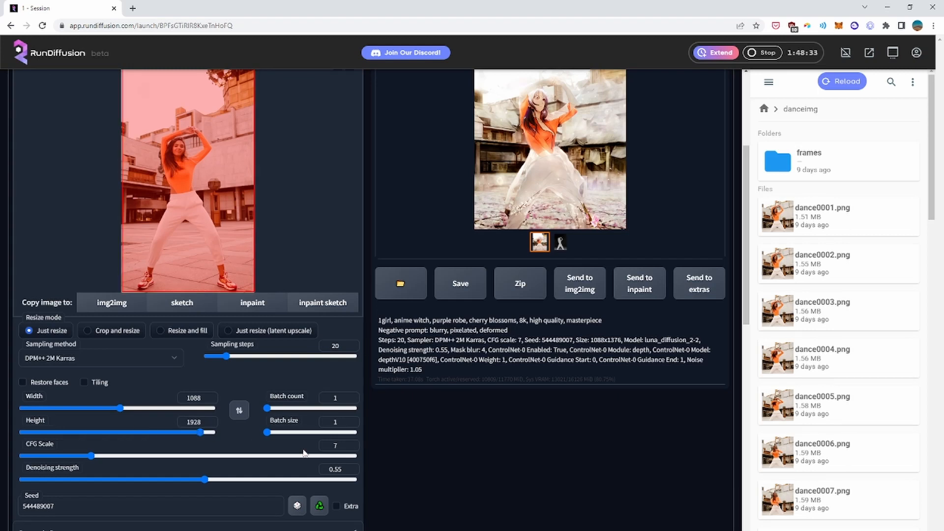
{"action": "scroll", "coordinate": [494, 427], "scroll_direction": "up", "scroll_amount": 4}
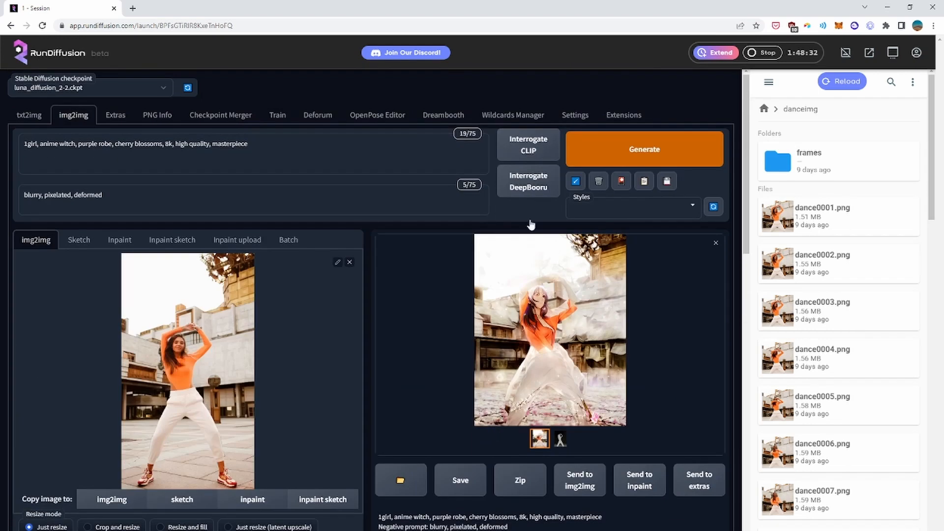
{"action": "left_click", "coordinate": [610, 153]}
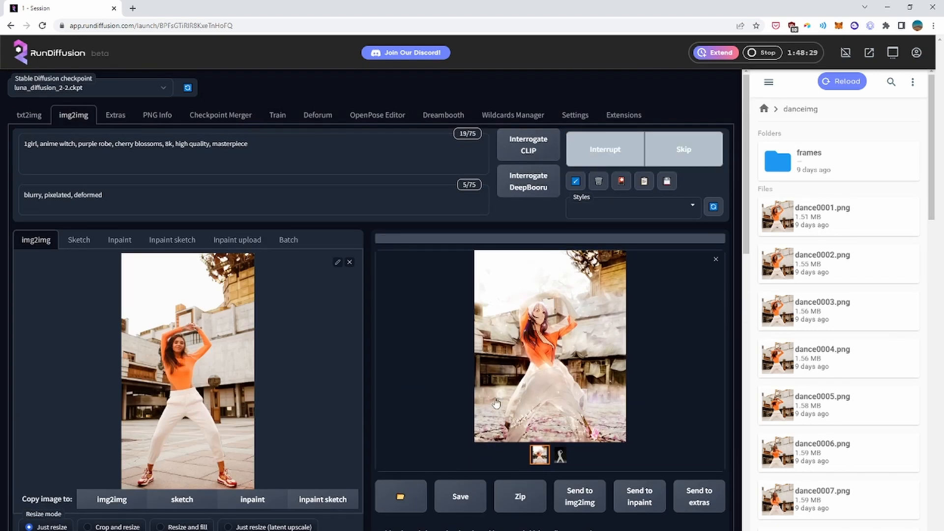
{"action": "scroll", "coordinate": [426, 395], "scroll_direction": "down", "scroll_amount": 3}
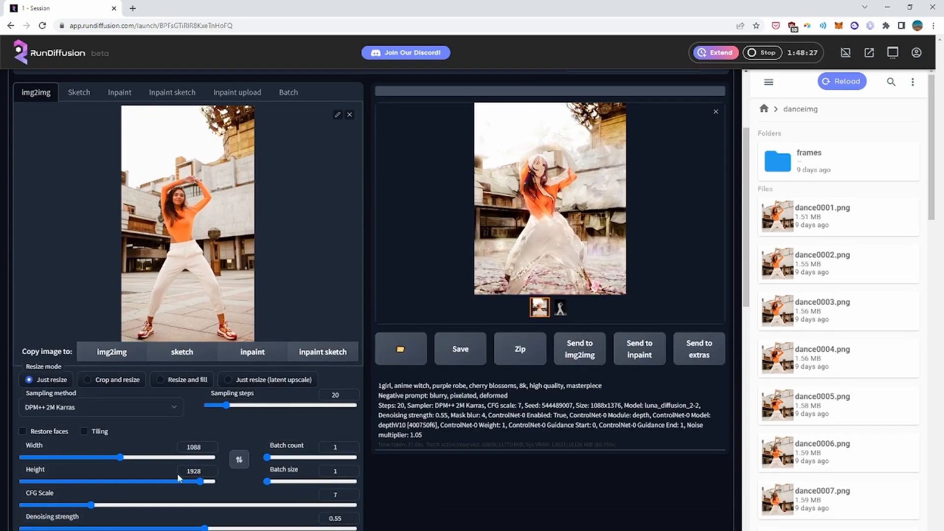
{"action": "scroll", "coordinate": [441, 375], "scroll_direction": "up", "scroll_amount": 2}
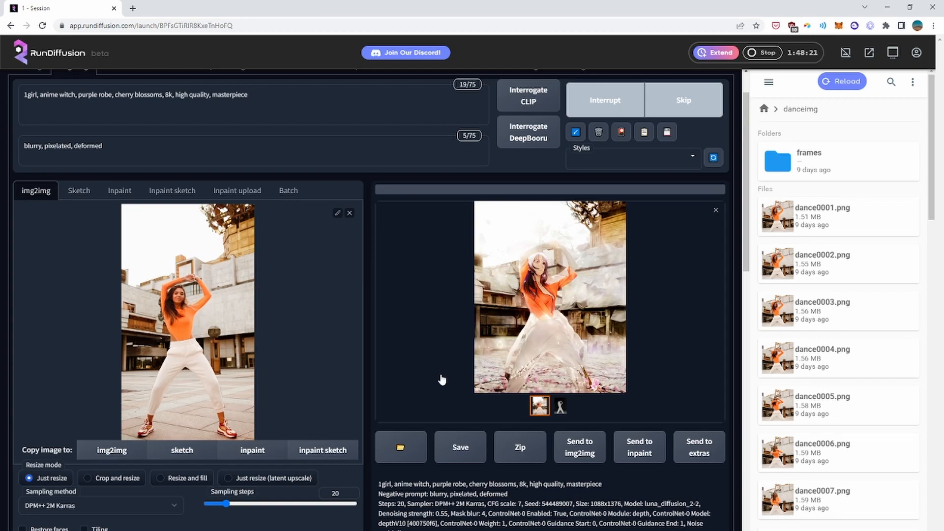
{"action": "scroll", "coordinate": [442, 376], "scroll_direction": "down", "scroll_amount": 5}
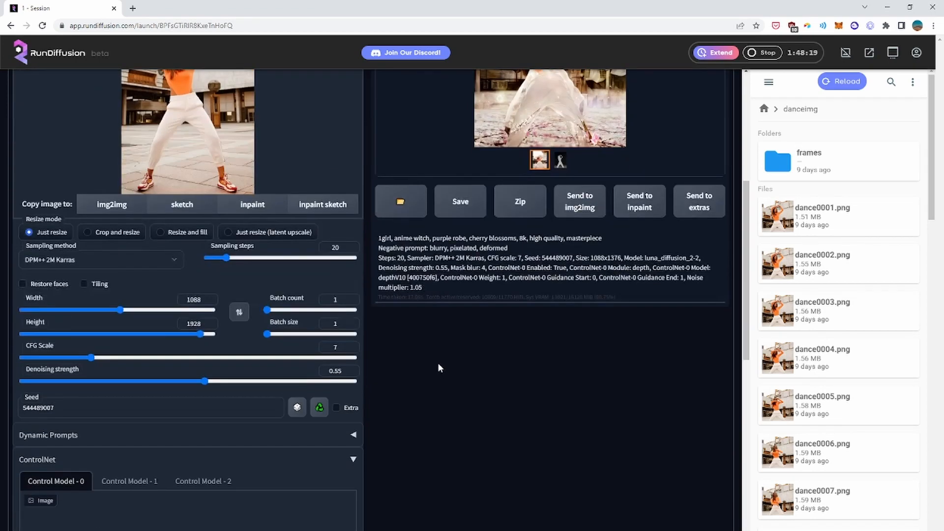
{"action": "scroll", "coordinate": [434, 366], "scroll_direction": "up", "scroll_amount": 5}
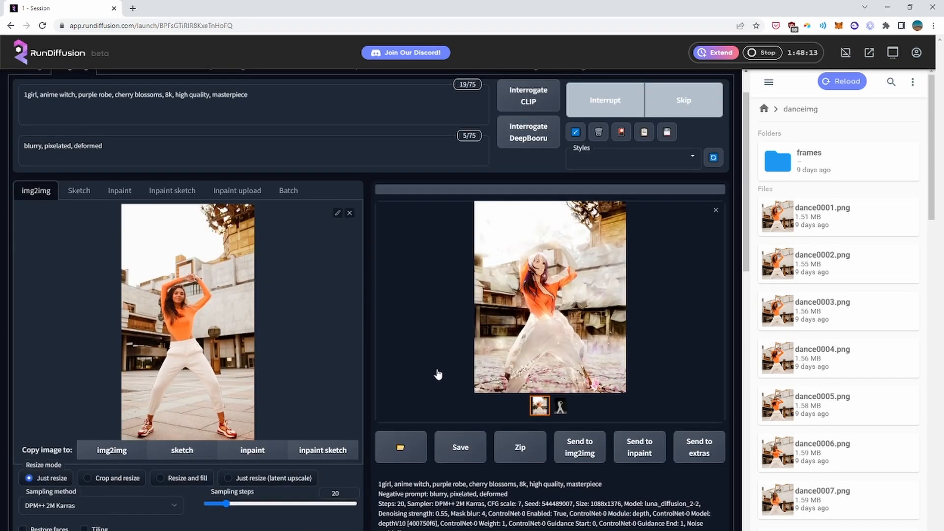
Set the sampling steps to 35 and the ControlNet Midas Resolution to 688
{"action": "scroll", "coordinate": [438, 375], "scroll_direction": "down", "scroll_amount": 3}
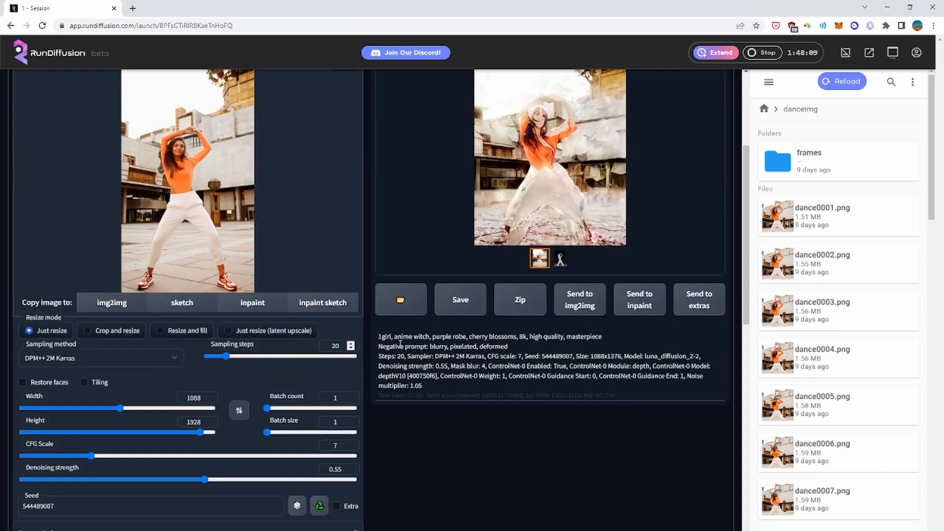
{"action": "left_click_drag", "start_coordinate": [227, 356], "coordinate": [242, 361]}
{"action": "scroll", "coordinate": [465, 383], "scroll_direction": "down", "scroll_amount": 3}
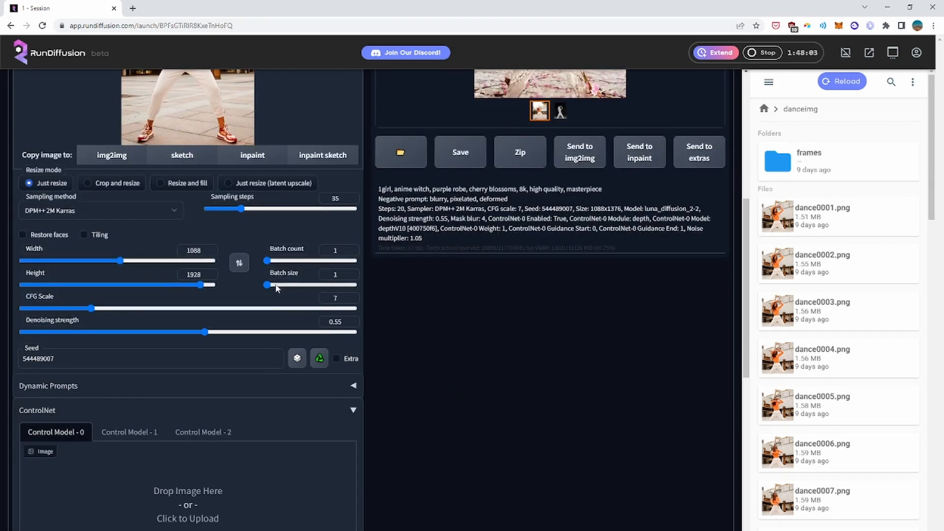
{"action": "scroll", "coordinate": [582, 367], "scroll_direction": "down", "scroll_amount": 7}
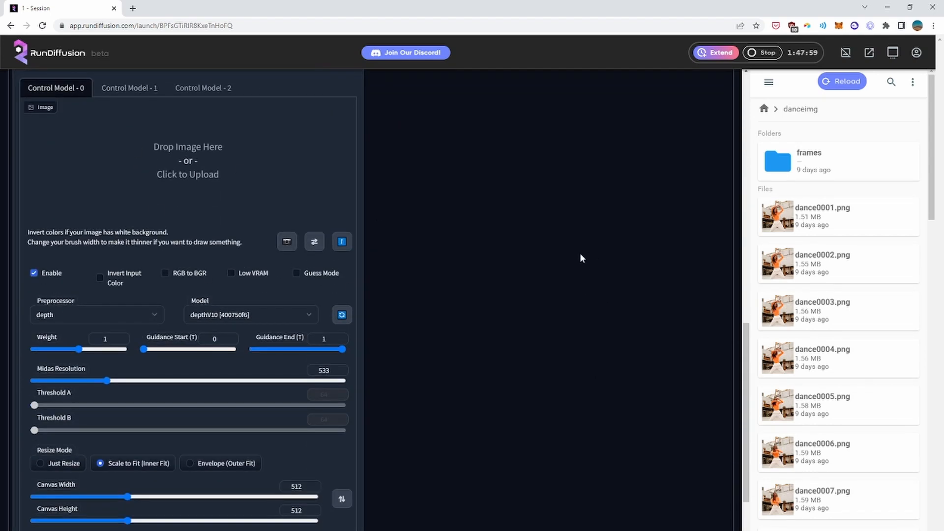
{"action": "scroll", "coordinate": [565, 268], "scroll_direction": "down", "scroll_amount": 2}
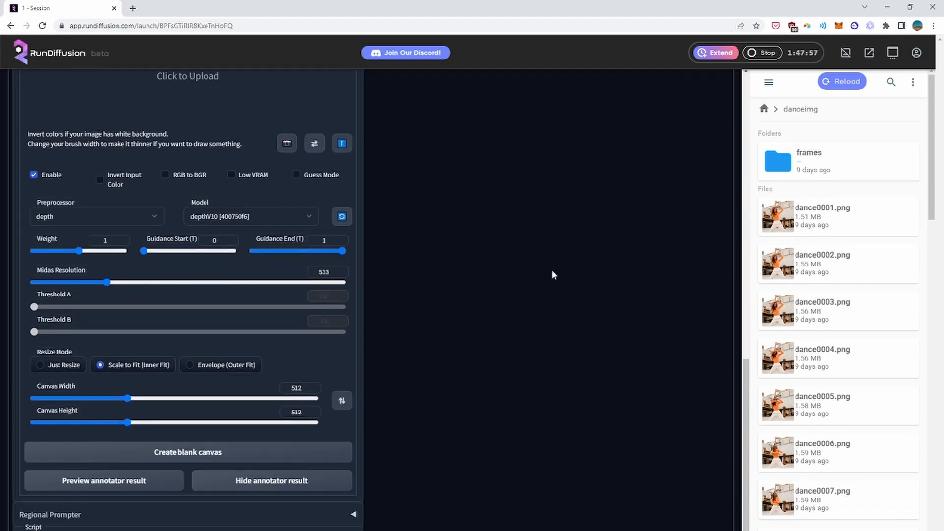
{"action": "left_click_drag", "start_coordinate": [106, 280], "coordinate": [131, 282]}
{"action": "scroll", "coordinate": [458, 391], "scroll_direction": "up", "scroll_amount": 15}
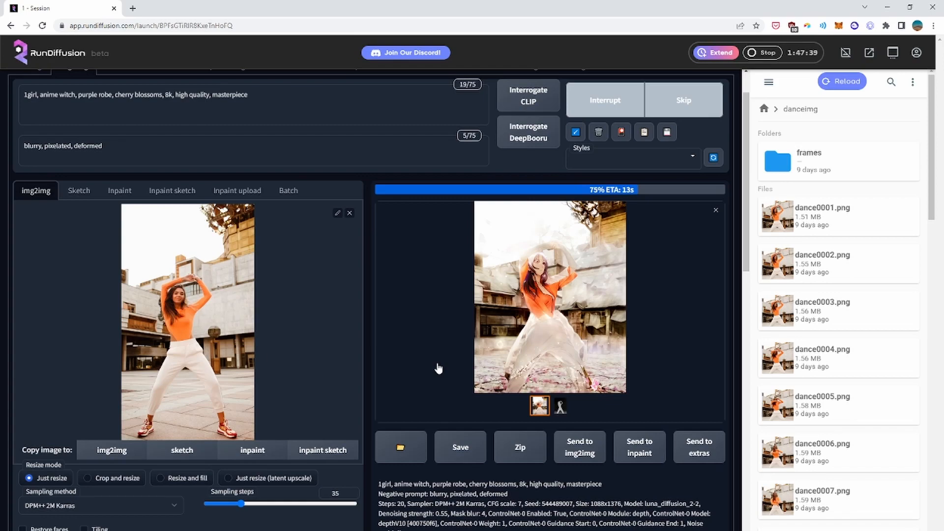
{"action": "scroll", "coordinate": [439, 368], "scroll_direction": "down", "scroll_amount": 20}
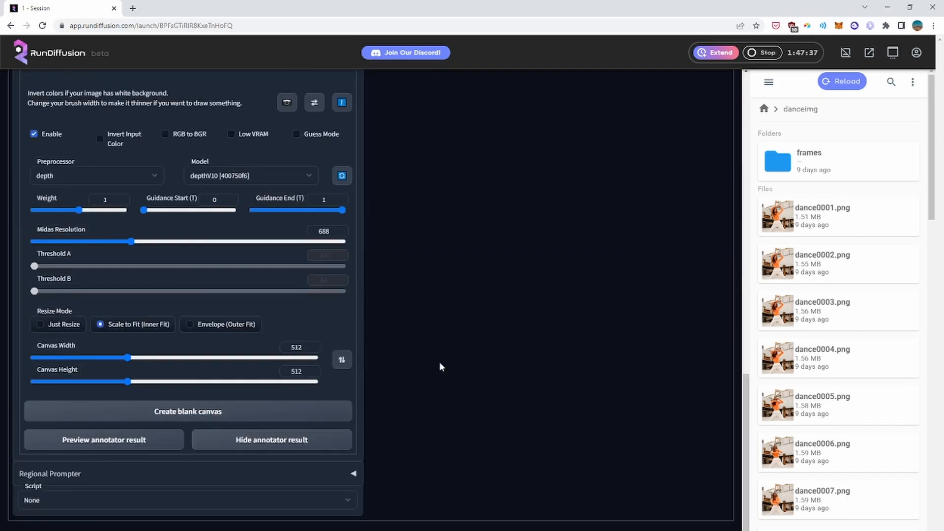
{"action": "middle_click", "coordinate": [462, 415]}
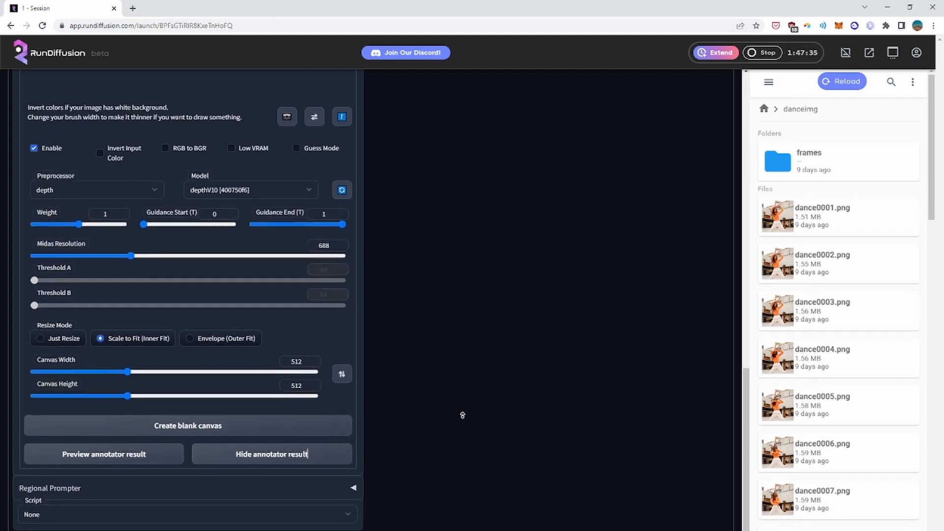
Set the ControlNet resize mode to Just Resize
{"action": "scroll", "coordinate": [462, 415], "scroll_direction": "up", "scroll_amount": 20}
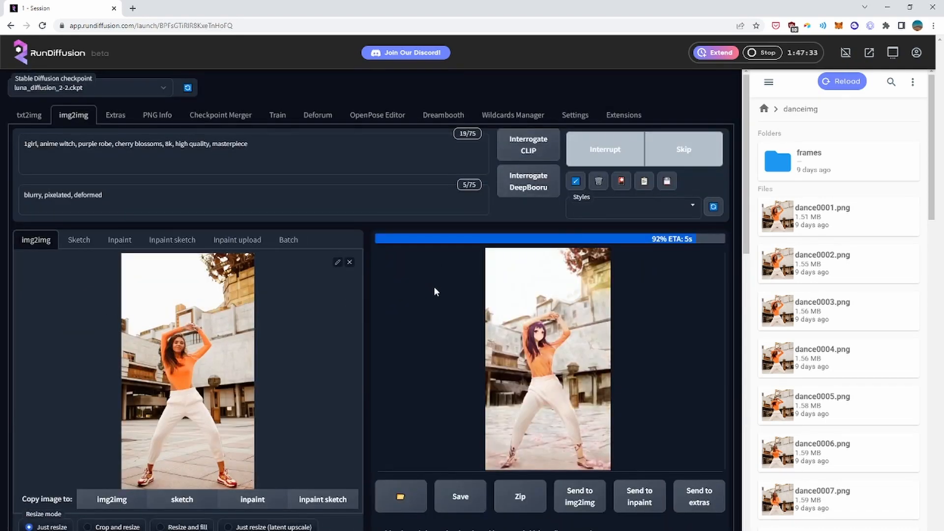
{"action": "scroll", "coordinate": [434, 292], "scroll_direction": "down", "scroll_amount": 20}
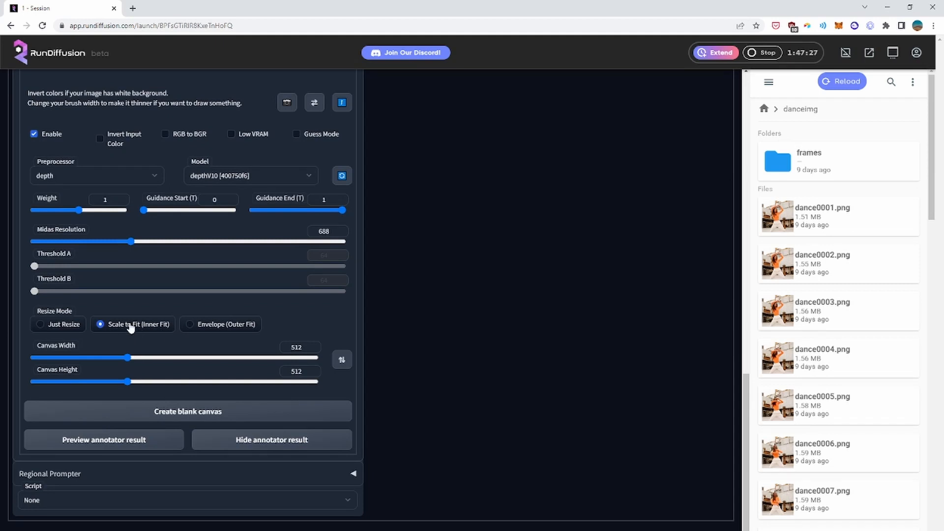
{"action": "left_click", "coordinate": [43, 323]}
{"action": "scroll", "coordinate": [481, 380], "scroll_direction": "up", "scroll_amount": 15}
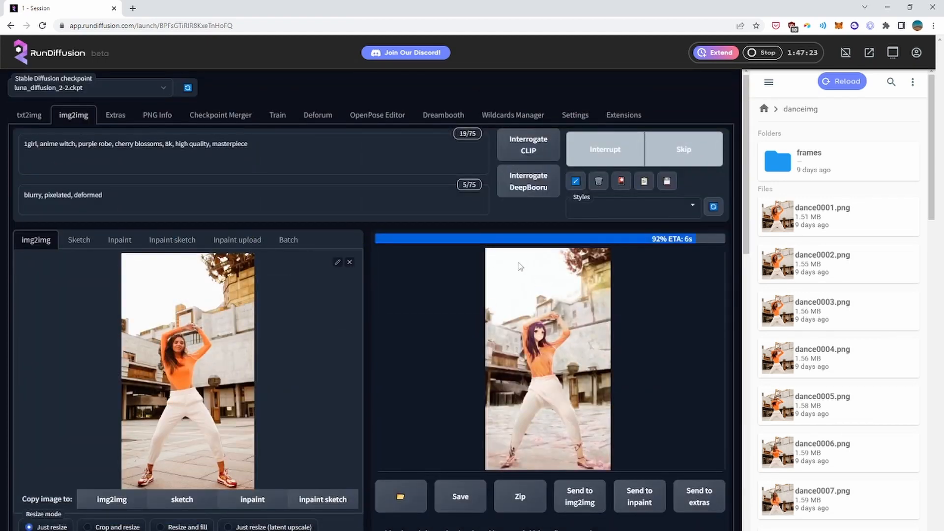
Set the img2img resize mode to Crop and resize and the output height to 1320
{"action": "scroll", "coordinate": [441, 290], "scroll_direction": "down", "scroll_amount": 4}
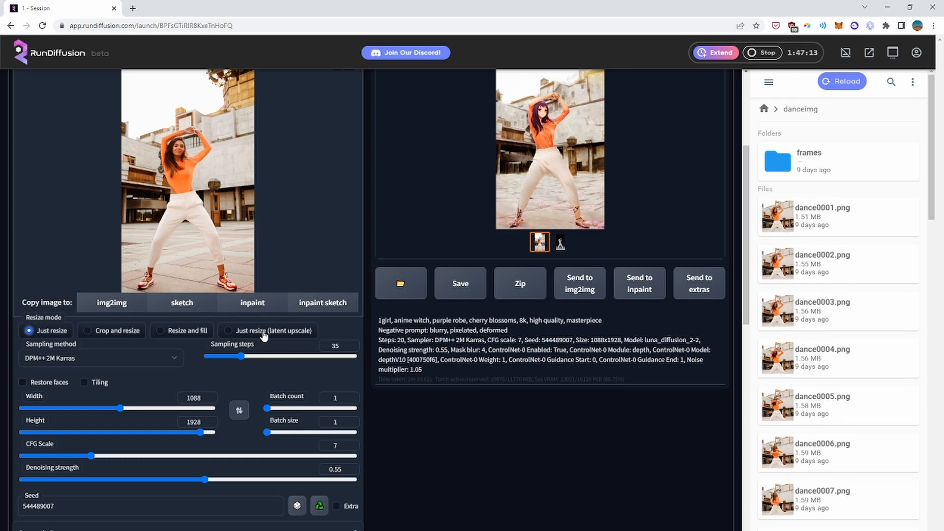
{"action": "left_click", "coordinate": [88, 330]}
{"action": "scroll", "coordinate": [133, 403], "scroll_direction": "up", "scroll_amount": 4}
{"action": "scroll", "coordinate": [167, 471], "scroll_direction": "down", "scroll_amount": 3}
{"action": "left_click_drag", "start_coordinate": [200, 481], "coordinate": [143, 480]}
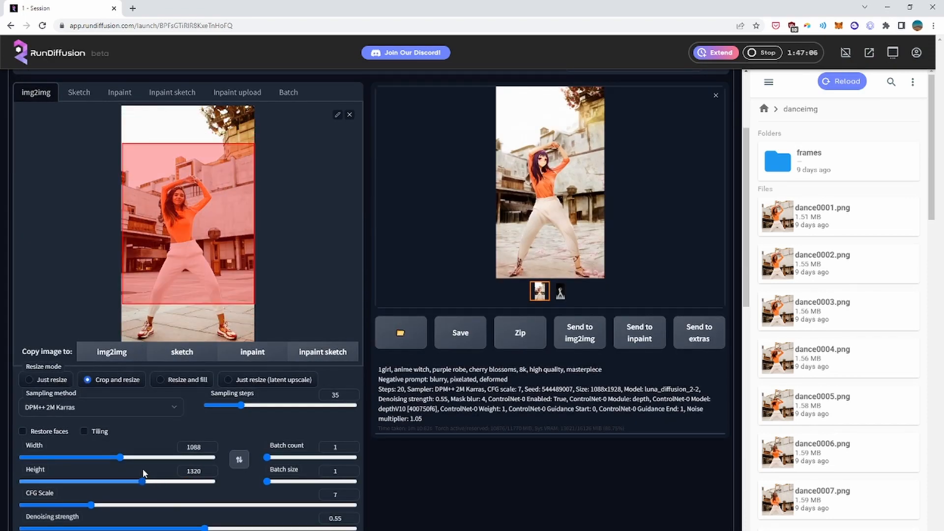
Inspect the finished 1088 × 1928 result enlarged, close it and generate the image with the new crop settings
{"action": "left_click", "coordinate": [543, 207]}
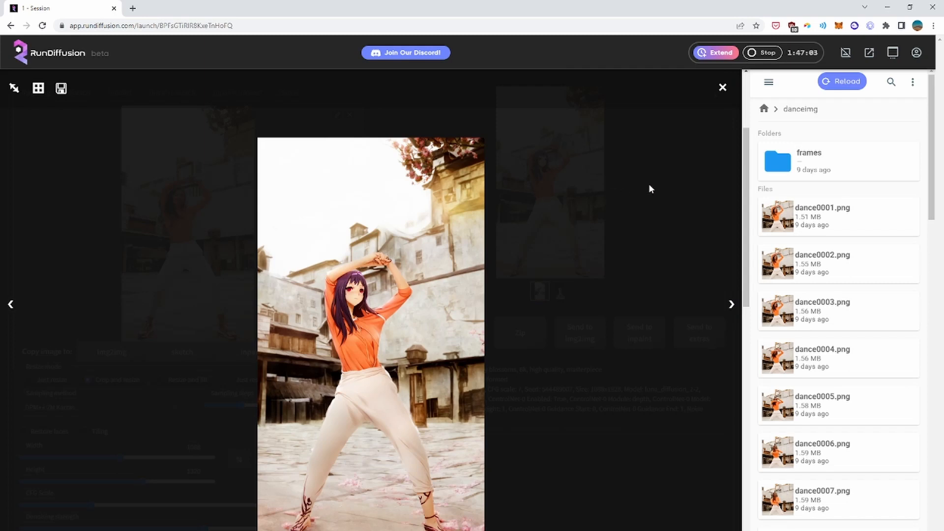
{"action": "left_click", "coordinate": [673, 185]}
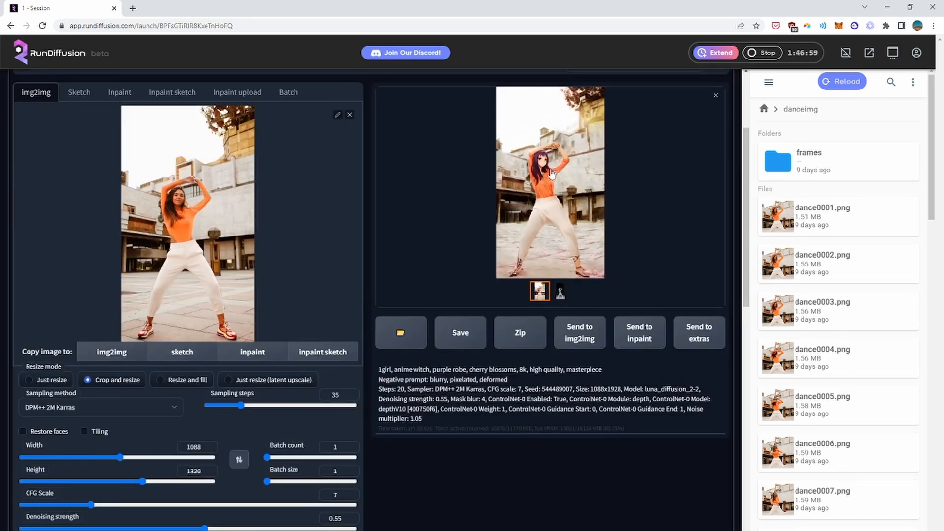
{"action": "left_click", "coordinate": [549, 210]}
{"action": "left_click", "coordinate": [578, 232]}
{"action": "scroll", "coordinate": [610, 243], "scroll_direction": "up", "scroll_amount": 3}
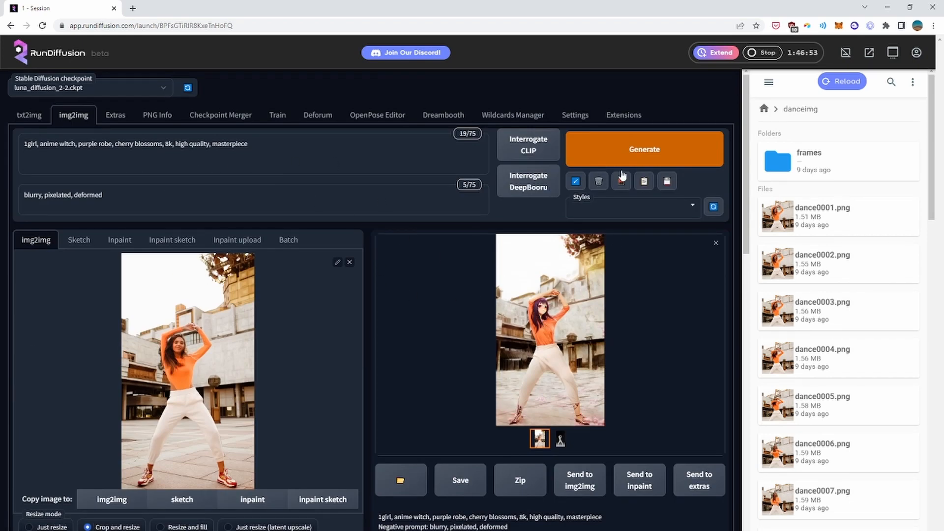
{"action": "left_click", "coordinate": [626, 152]}
Review the ControlNet and generation settings while the image renders, and inspect the cropped result enlarged
{"action": "scroll", "coordinate": [397, 276], "scroll_direction": "down", "scroll_amount": 20}
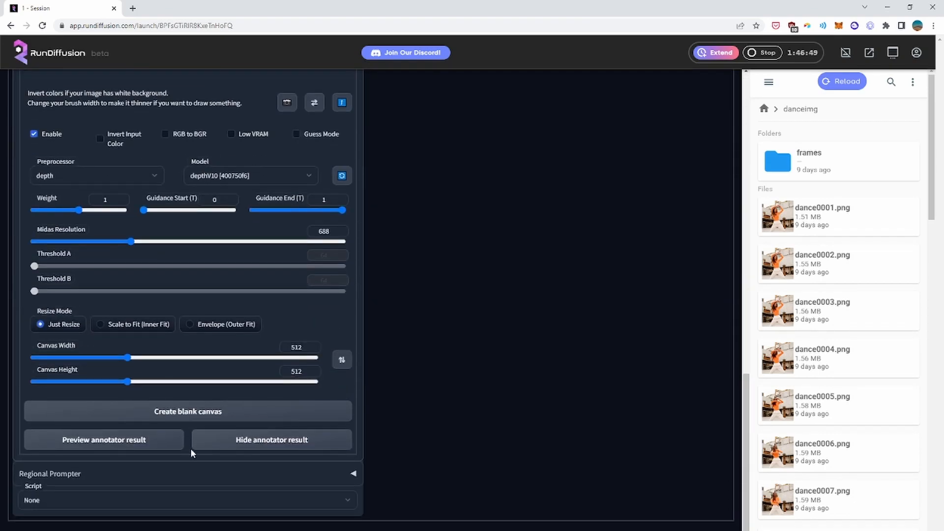
{"action": "scroll", "coordinate": [344, 376], "scroll_direction": "up", "scroll_amount": 20}
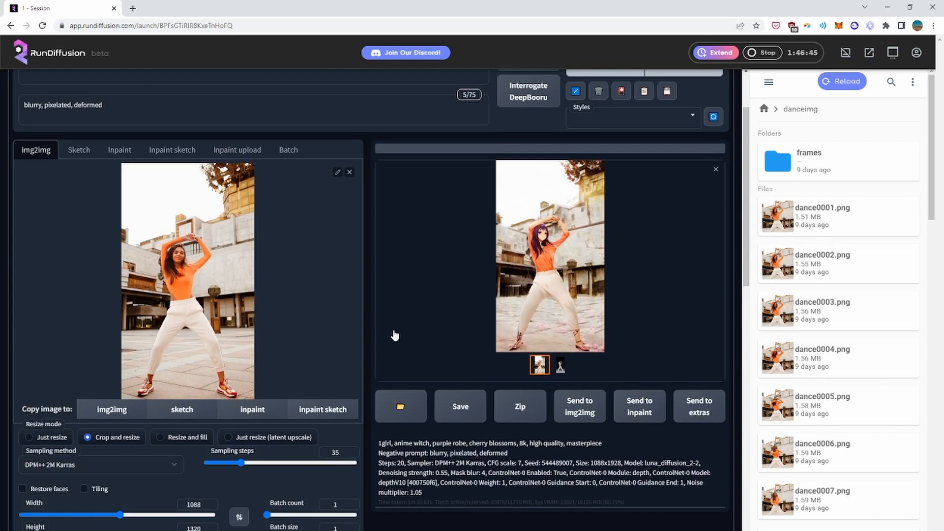
{"action": "scroll", "coordinate": [394, 334], "scroll_direction": "down", "scroll_amount": 2}
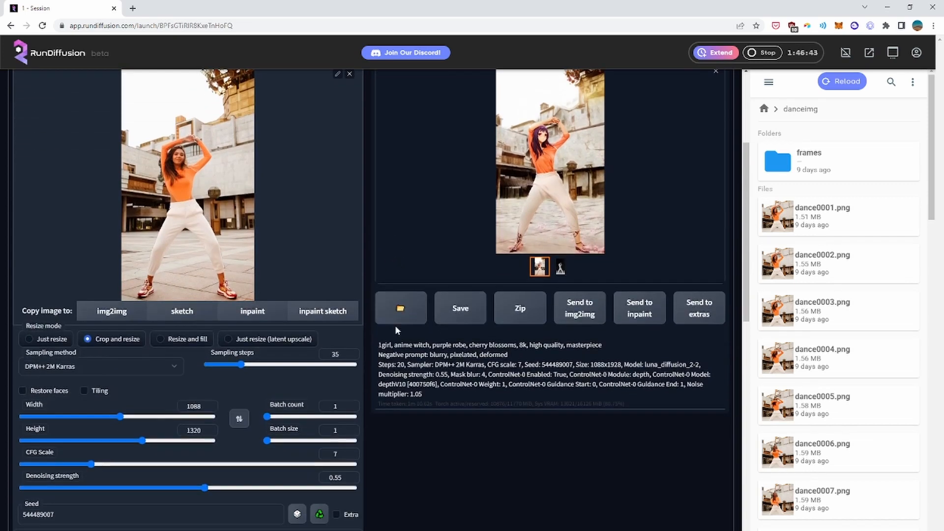
{"action": "scroll", "coordinate": [396, 326], "scroll_direction": "up", "scroll_amount": 3}
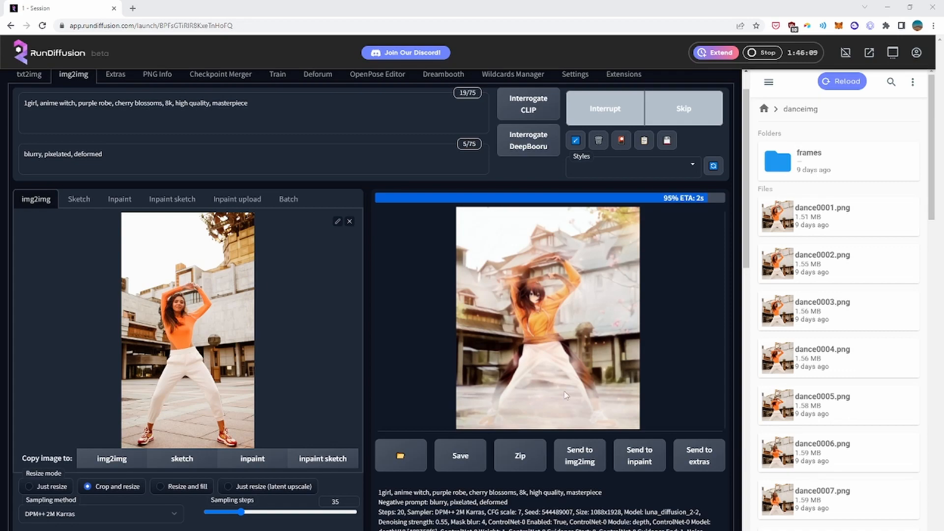
{"action": "scroll", "coordinate": [393, 314], "scroll_direction": "down", "scroll_amount": 6}
{"action": "scroll", "coordinate": [421, 309], "scroll_direction": "down", "scroll_amount": 10}
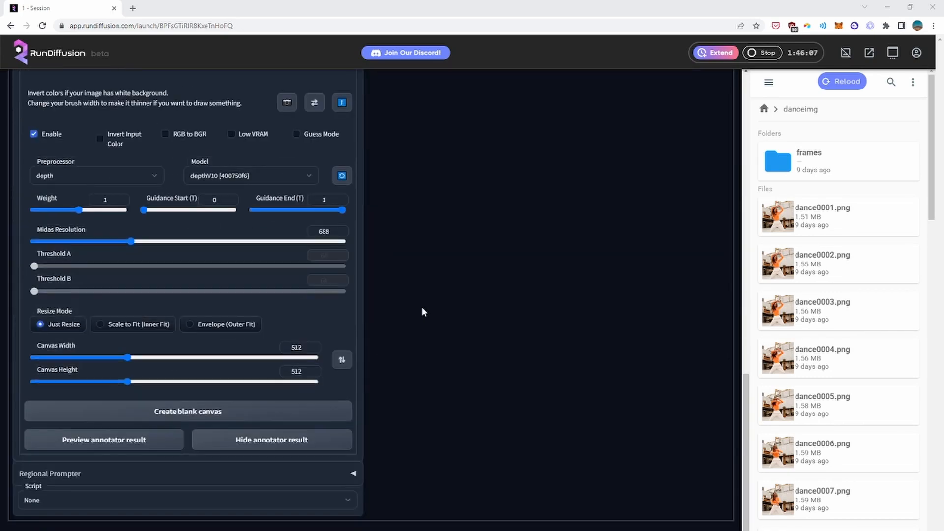
{"action": "scroll", "coordinate": [418, 301], "scroll_direction": "up", "scroll_amount": 1}
{"action": "scroll", "coordinate": [414, 300], "scroll_direction": "down", "scroll_amount": 1}
{"action": "scroll", "coordinate": [413, 300], "scroll_direction": "up", "scroll_amount": 2}
{"action": "scroll", "coordinate": [432, 399], "scroll_direction": "up", "scroll_amount": 15}
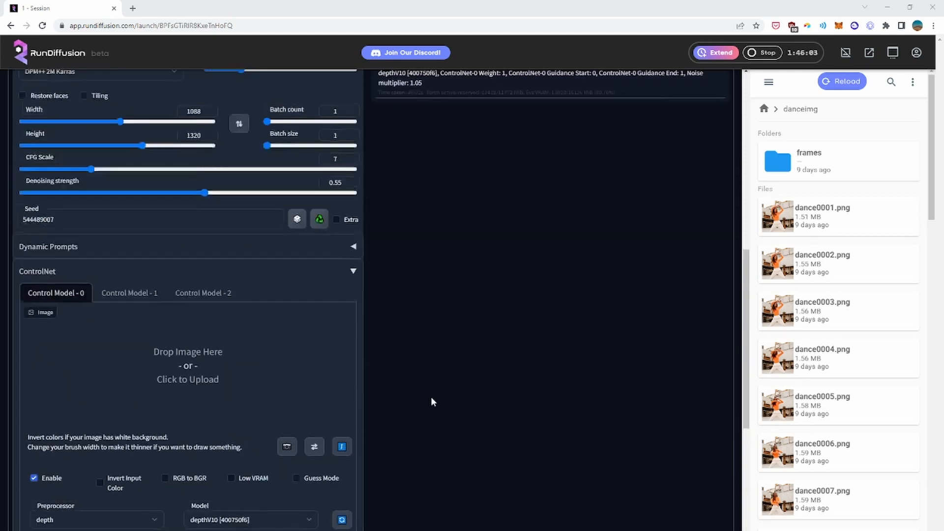
{"action": "left_click", "coordinate": [540, 330]}
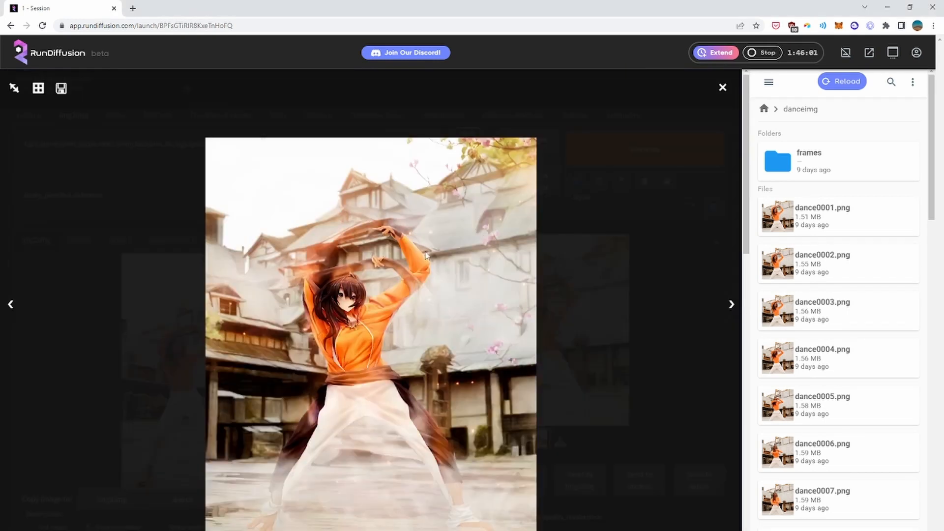
{"action": "left_click", "coordinate": [630, 292]}
Set the resize mode to Just resize (latent upscale) and the denoising strength to 0.6
{"action": "scroll", "coordinate": [119, 308], "scroll_direction": "down", "scroll_amount": 4}
{"action": "left_click", "coordinate": [30, 331]}
{"action": "scroll", "coordinate": [66, 242], "scroll_direction": "down", "scroll_amount": 3}
{"action": "left_click", "coordinate": [281, 183]}
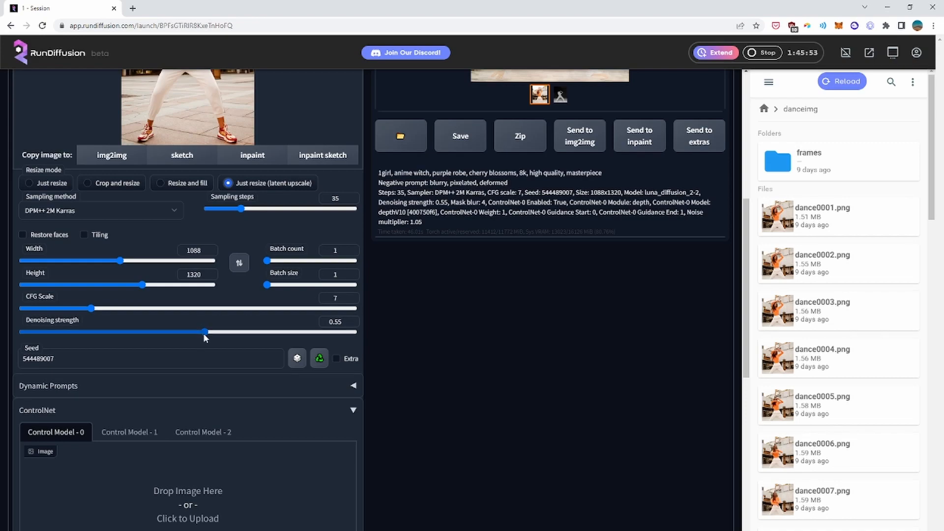
{"action": "left_click_drag", "start_coordinate": [203, 332], "coordinate": [219, 335]}
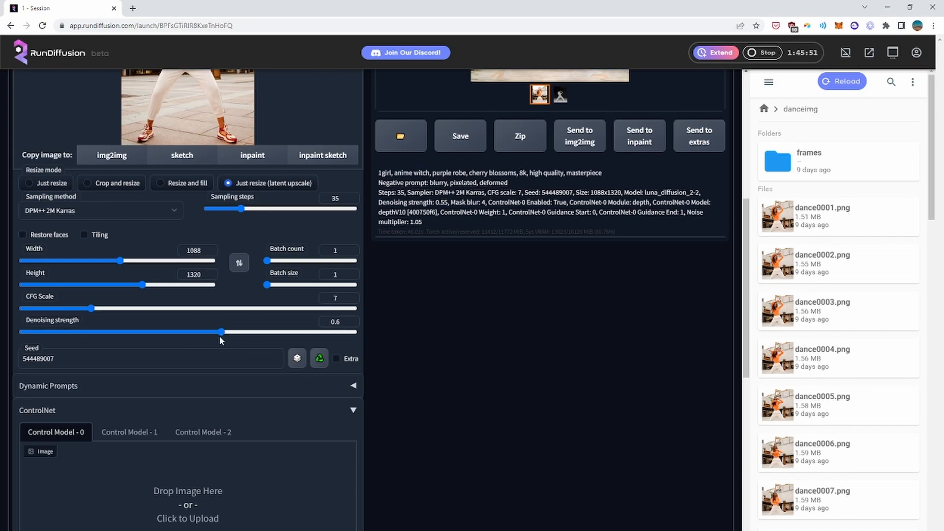
Edit the prompt to "1girl, dancing anime witch, purple hoody, cherry blossoms, glowing hands, 8k, high quality, masterpiece" and generate the image
{"action": "scroll", "coordinate": [219, 335], "scroll_direction": "up", "scroll_amount": 7}
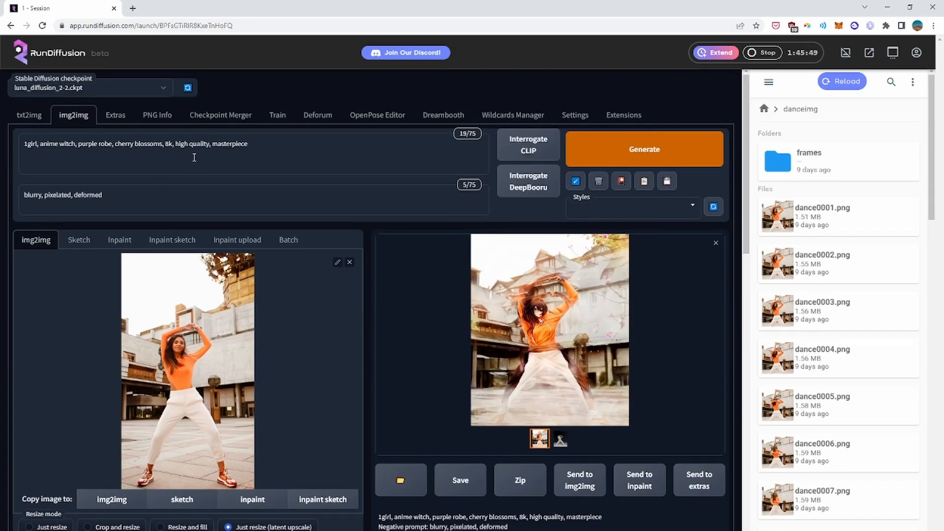
{"action": "left_click", "coordinate": [64, 146]}
{"action": "double_click", "coordinate": [104, 145]}
{"action": "type", "text": "hoody"}
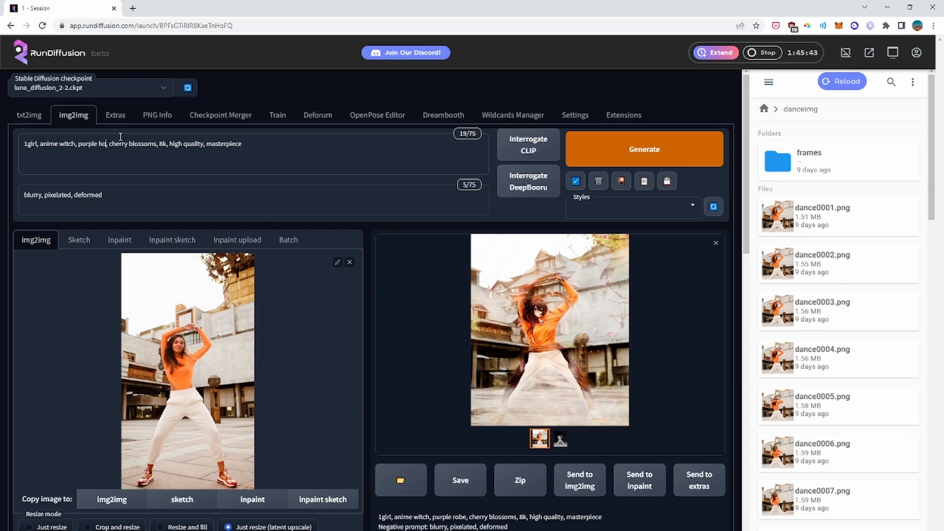
{"action": "left_click", "coordinate": [323, 148]}
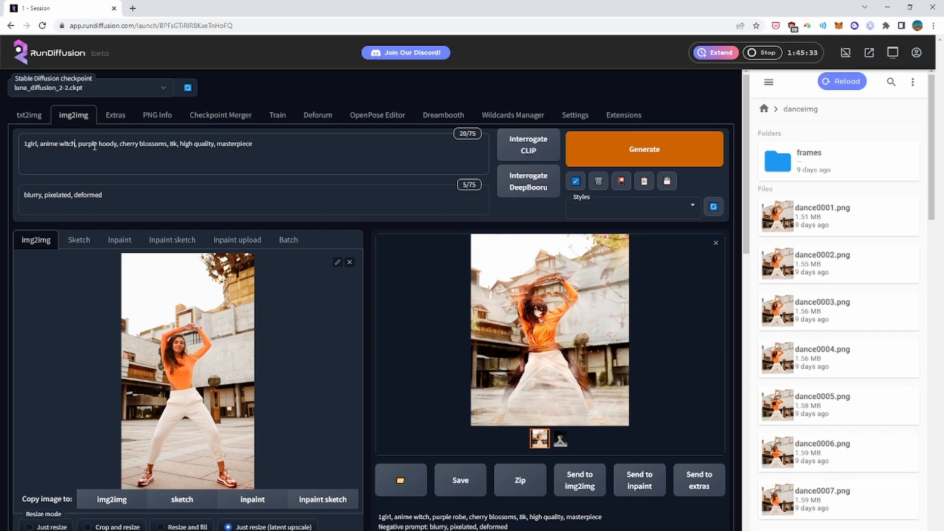
{"action": "type", "text": "dancing"}
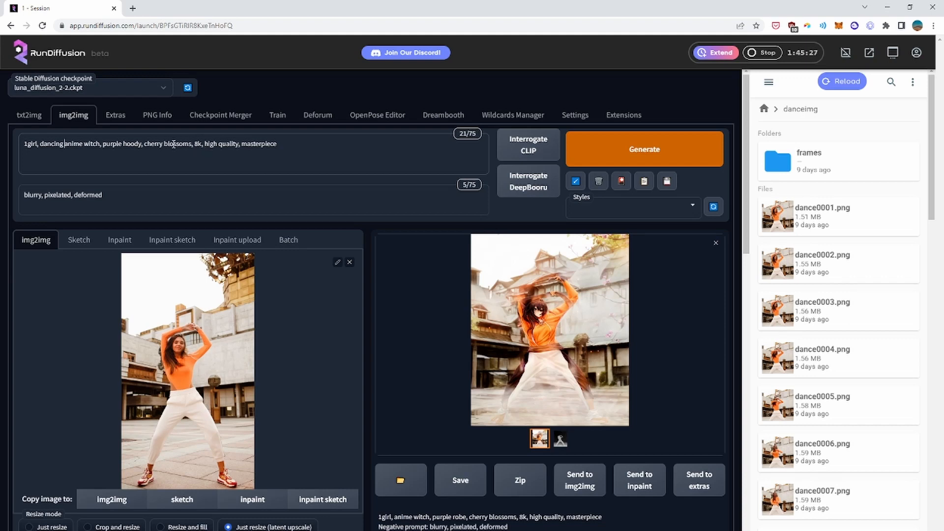
{"action": "left_click", "coordinate": [193, 144]}
{"action": "type", "text": "glowing hands,"}
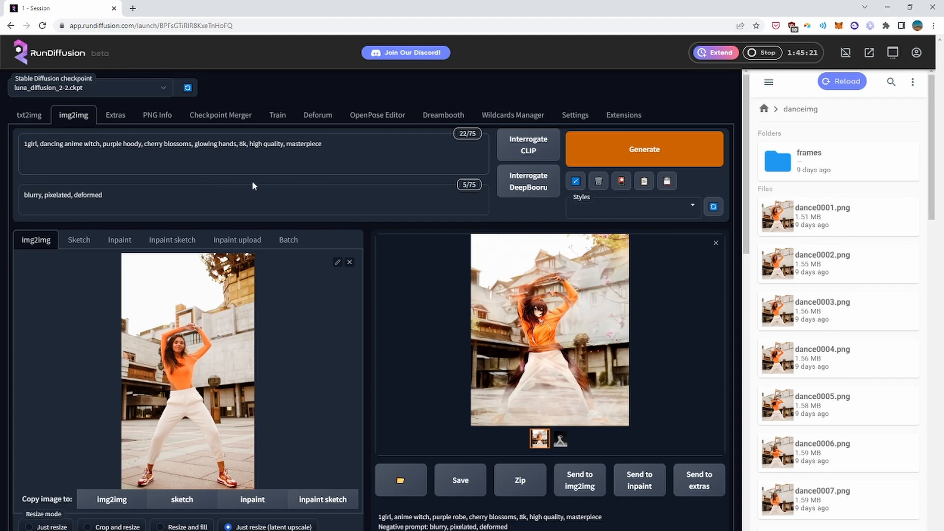
{"action": "key", "text": "ctrl+Return"}
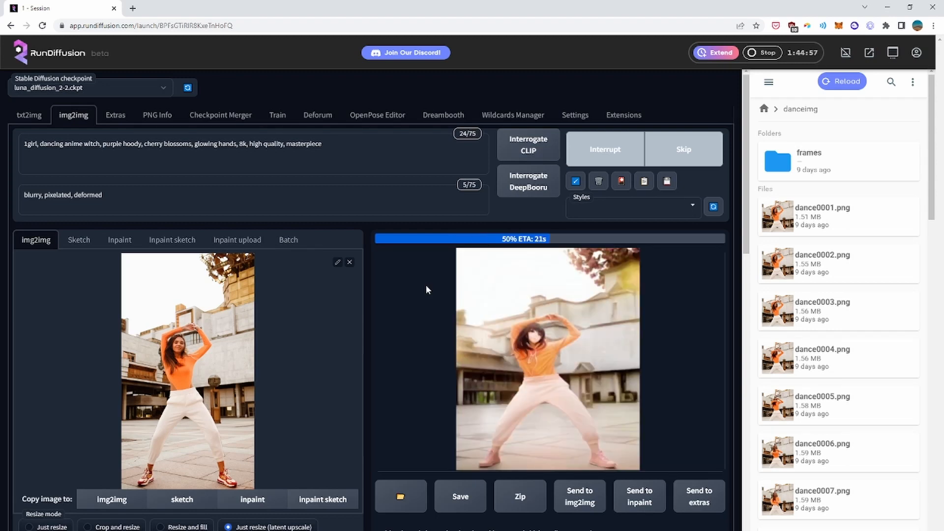
Set the output width to 736
{"action": "scroll", "coordinate": [426, 285], "scroll_direction": "down", "scroll_amount": 2}
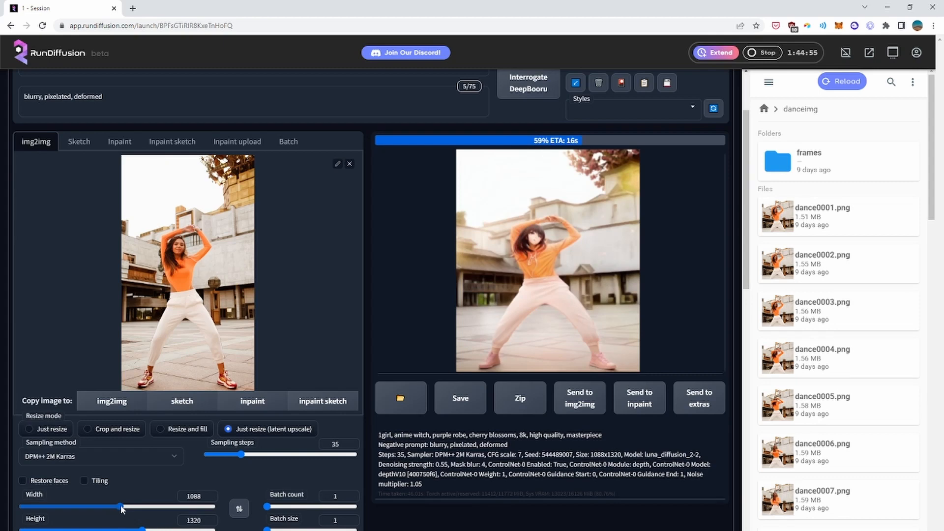
{"action": "left_click_drag", "start_coordinate": [122, 508], "coordinate": [87, 506]}
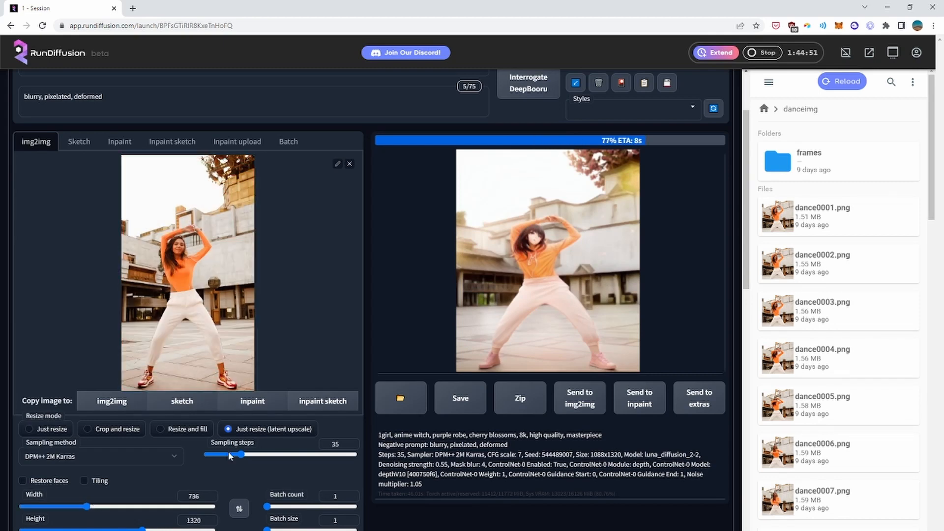
{"action": "scroll", "coordinate": [413, 285], "scroll_direction": "up", "scroll_amount": 2}
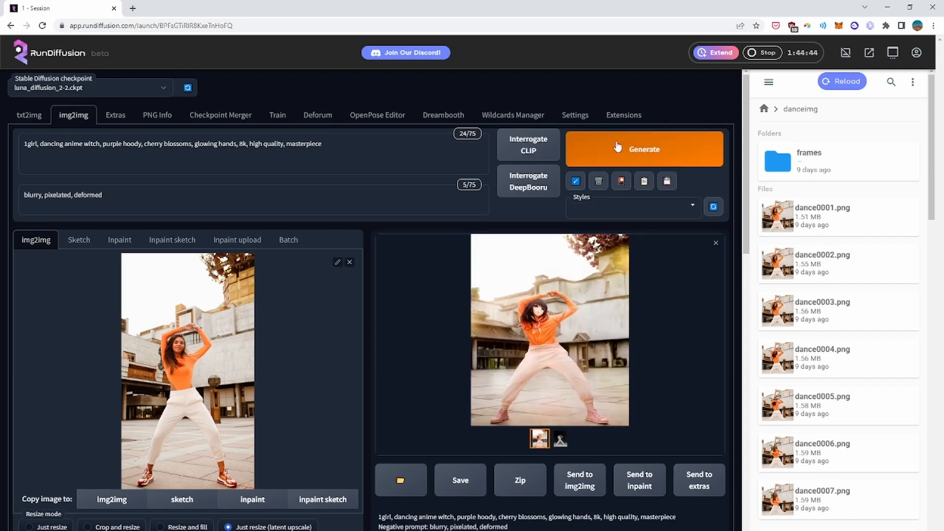
Inspect the hoody result enlarged, close it and generate another image at the narrower width
{"action": "left_click", "coordinate": [581, 317]}
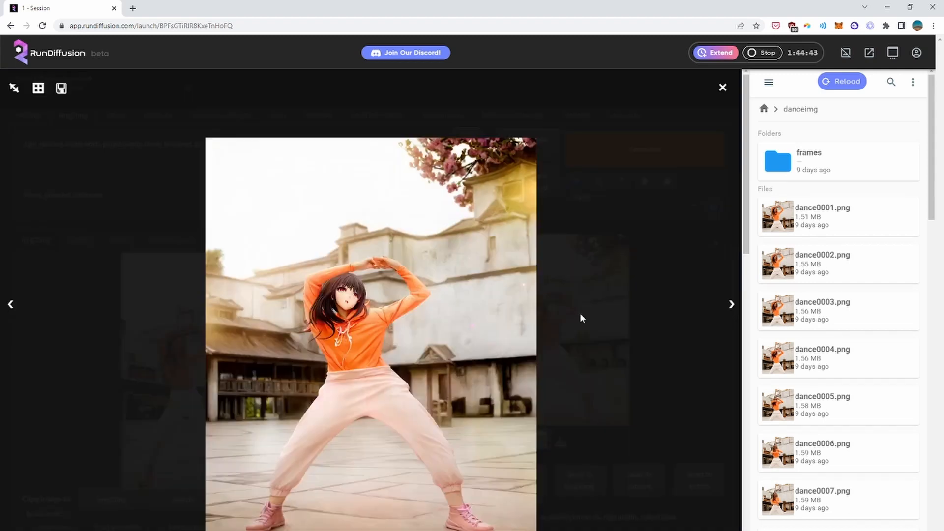
{"action": "left_click", "coordinate": [607, 219]}
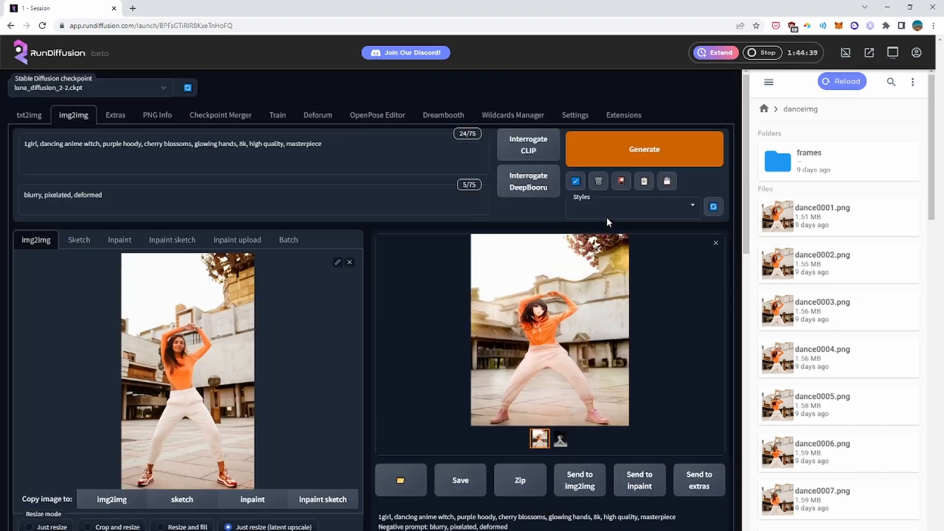
{"action": "left_click", "coordinate": [603, 160]}
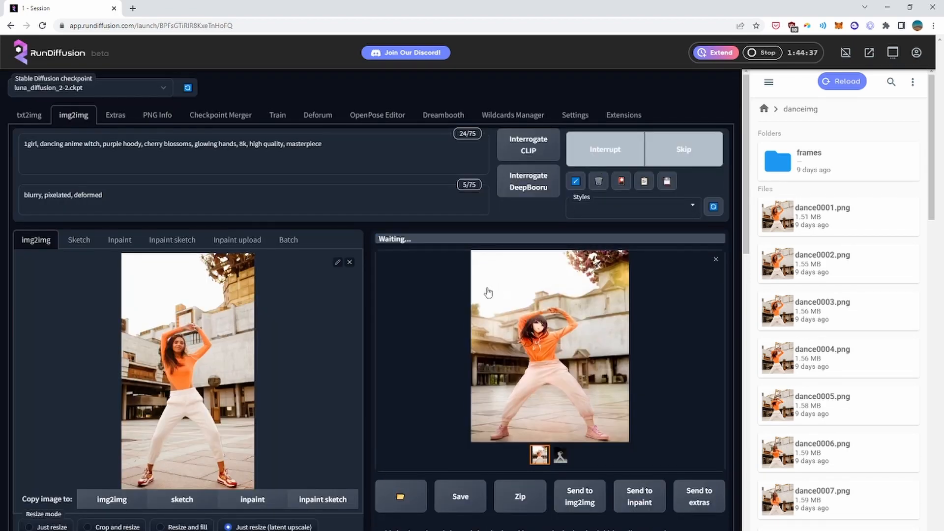
{"action": "scroll", "coordinate": [482, 297], "scroll_direction": "down", "scroll_amount": 7}
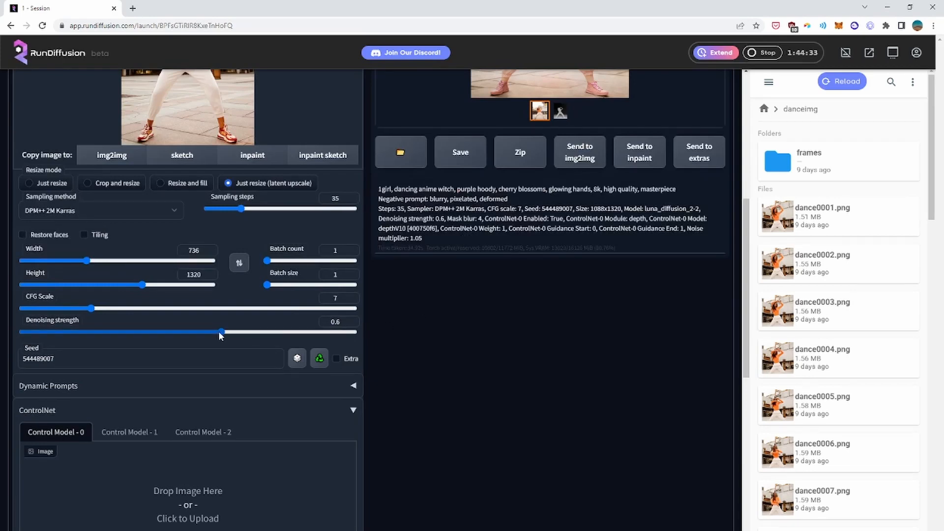
{"action": "scroll", "coordinate": [419, 320], "scroll_direction": "up", "scroll_amount": 7}
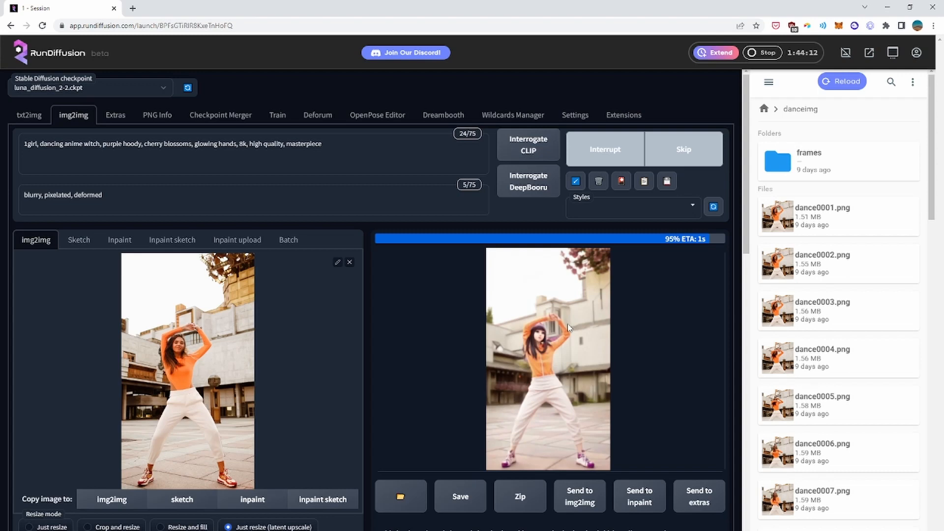
Inspect the 736 × 1320 result enlarged, close it and set the output size to 840 × 1504
{"action": "left_click", "coordinate": [561, 329]}
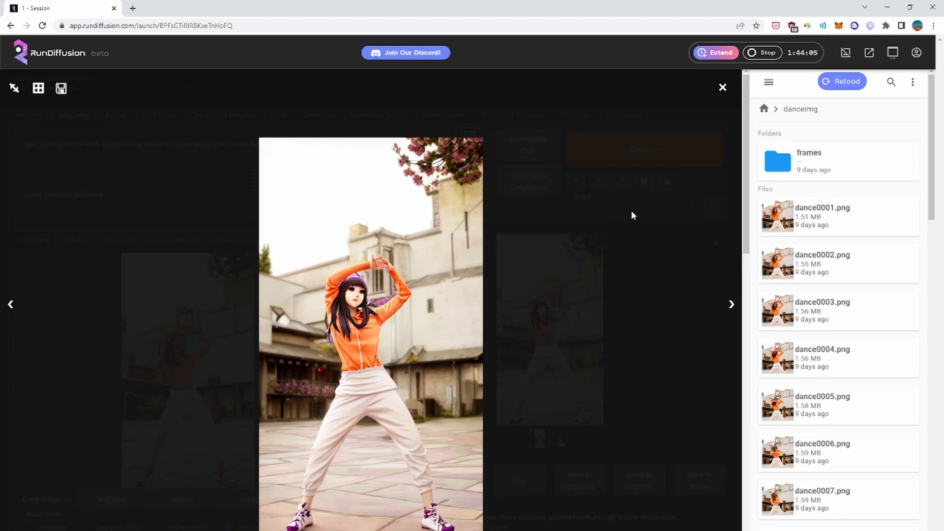
{"action": "left_click", "coordinate": [584, 192]}
{"action": "scroll", "coordinate": [434, 293], "scroll_direction": "down", "scroll_amount": 6}
{"action": "scroll", "coordinate": [226, 432], "scroll_direction": "up", "scroll_amount": 3}
{"action": "left_click_drag", "start_coordinate": [142, 432], "coordinate": [159, 433]}
{"action": "left_click_drag", "start_coordinate": [91, 412], "coordinate": [98, 414]}
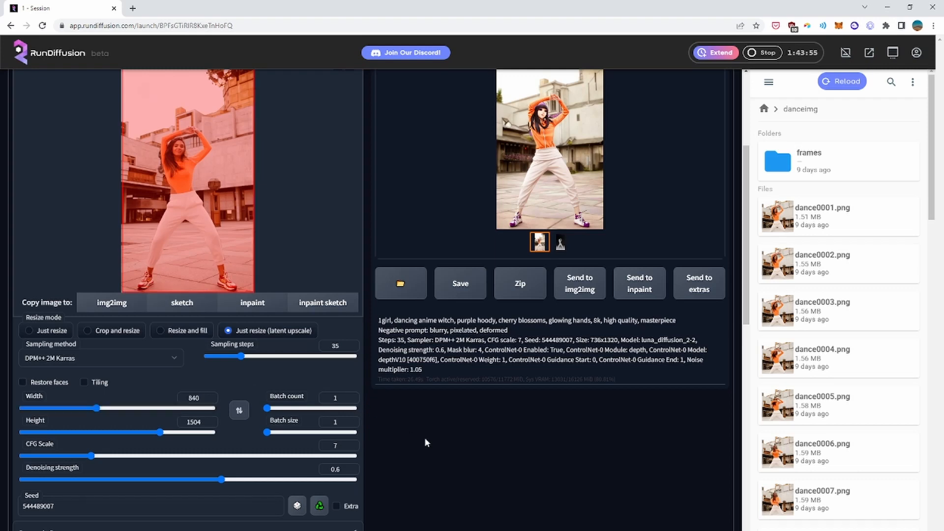
{"action": "scroll", "coordinate": [437, 423], "scroll_direction": "down", "scroll_amount": 1}
{"action": "scroll", "coordinate": [437, 423], "scroll_direction": "down", "scroll_amount": 2}
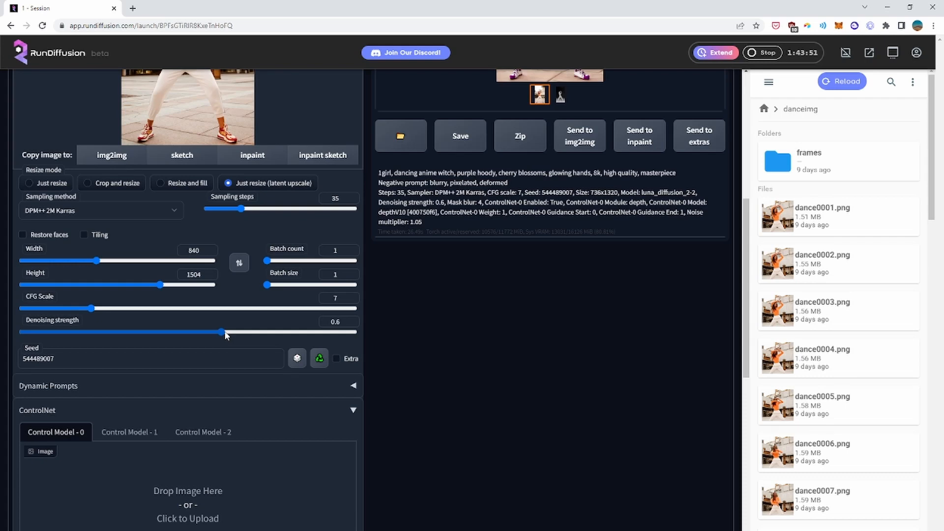
{"action": "scroll", "coordinate": [223, 334], "scroll_direction": "up", "scroll_amount": 7}
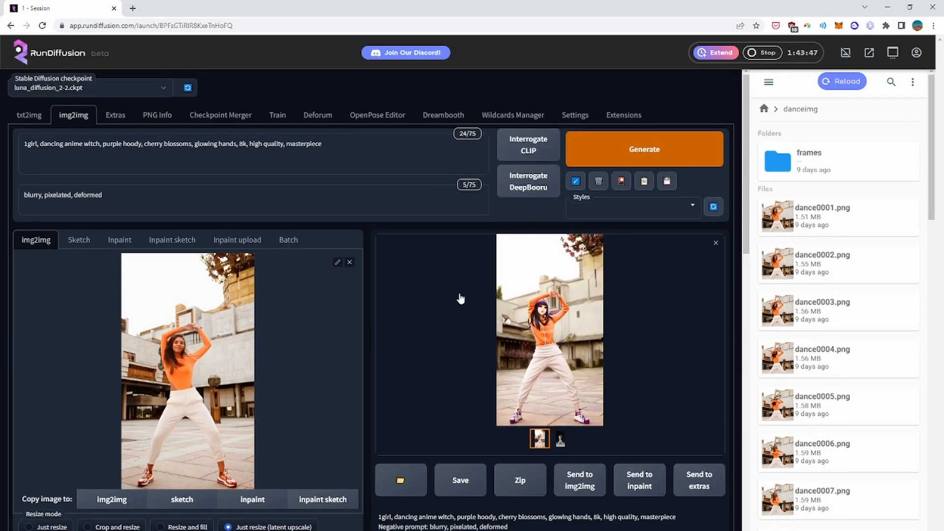
Set the denoising strength to 0.65, the sampling steps to 30 and the CFG scale to 8
{"action": "scroll", "coordinate": [460, 295], "scroll_direction": "down", "scroll_amount": 5}
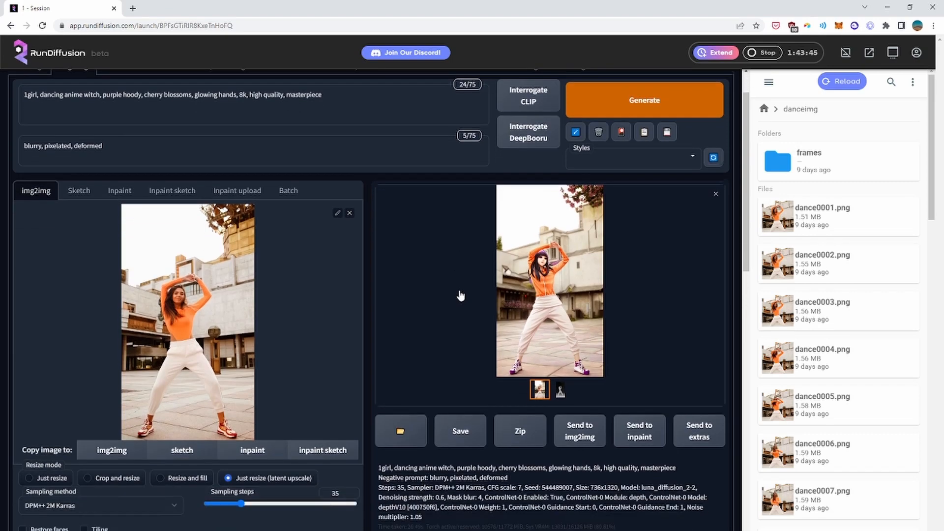
{"action": "left_click_drag", "start_coordinate": [219, 430], "coordinate": [237, 431]}
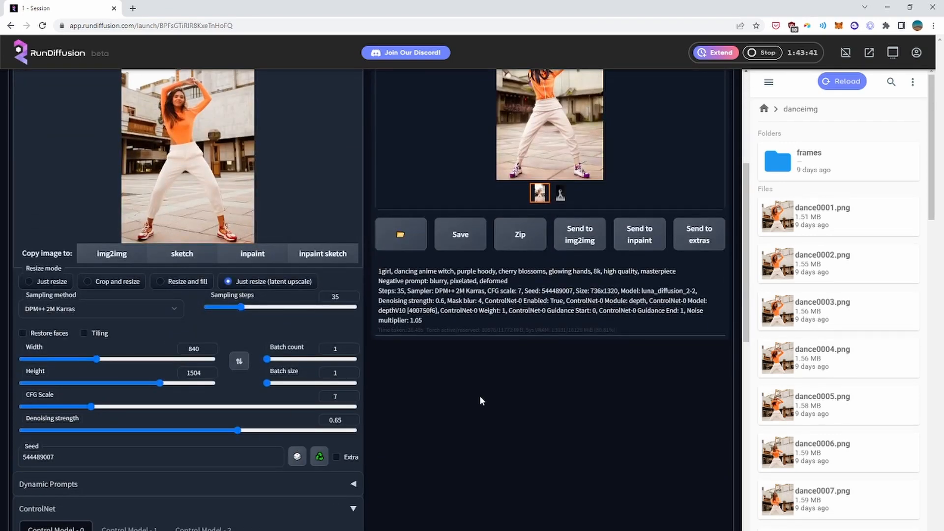
{"action": "scroll", "coordinate": [472, 391], "scroll_direction": "down", "scroll_amount": 3}
{"action": "scroll", "coordinate": [467, 386], "scroll_direction": "down", "scroll_amount": 6}
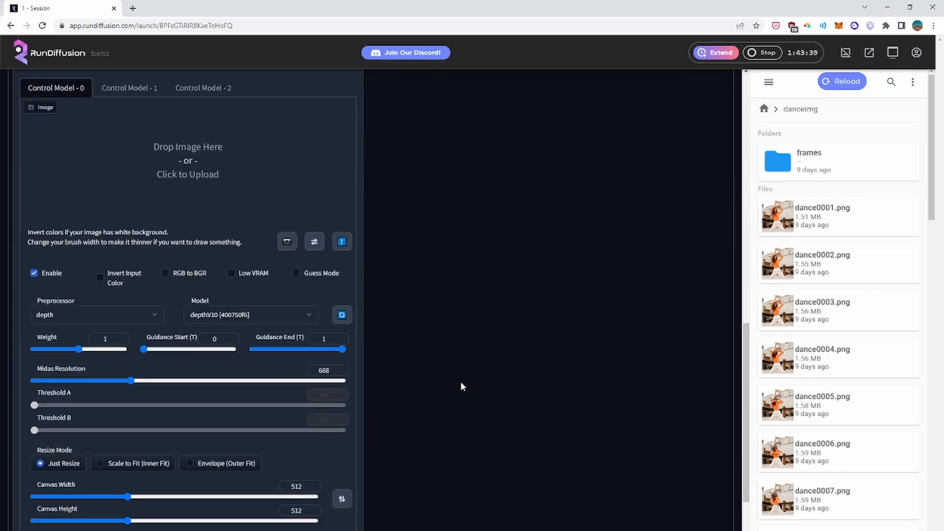
{"action": "scroll", "coordinate": [461, 384], "scroll_direction": "up", "scroll_amount": 8}
{"action": "scroll", "coordinate": [457, 336], "scroll_direction": "up", "scroll_amount": 3}
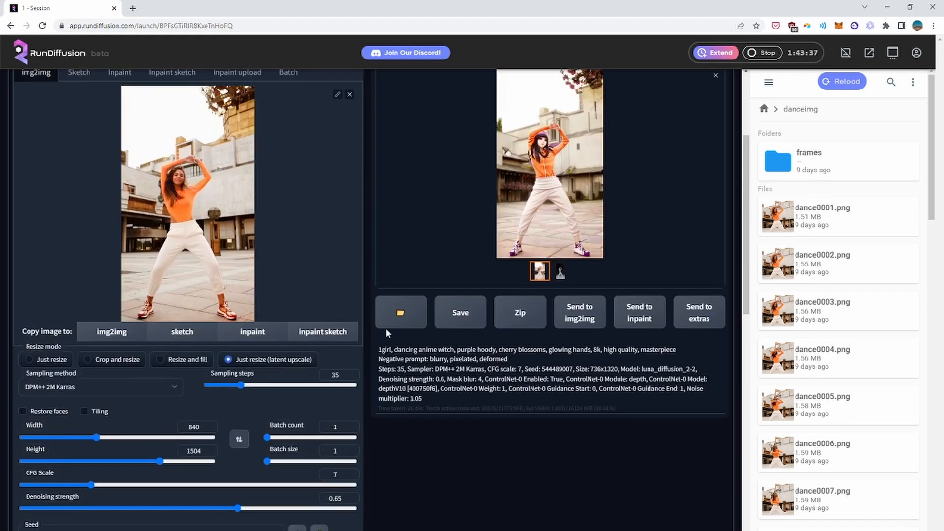
{"action": "scroll", "coordinate": [438, 319], "scroll_direction": "down", "scroll_amount": 5}
{"action": "scroll", "coordinate": [435, 317], "scroll_direction": "up", "scroll_amount": 3}
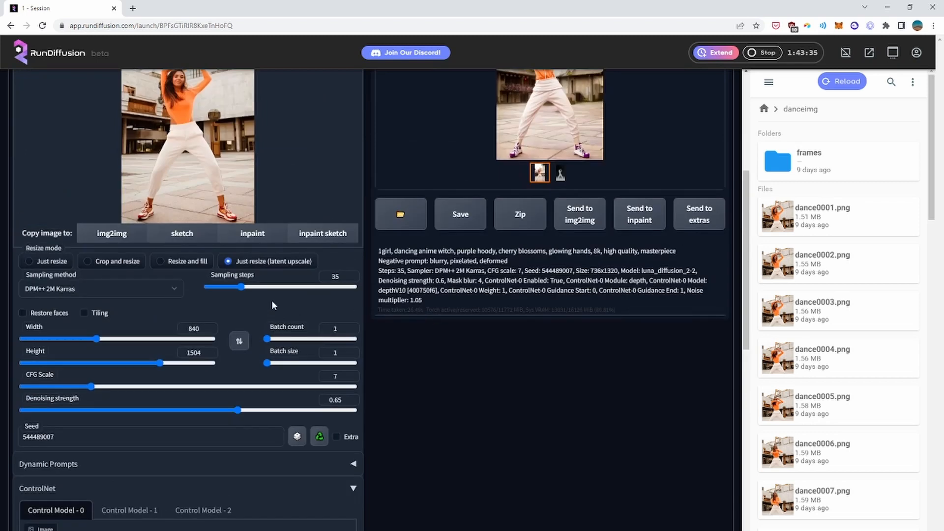
{"action": "left_click_drag", "start_coordinate": [241, 286], "coordinate": [236, 287]}
{"action": "left_click_drag", "start_coordinate": [90, 386], "coordinate": [104, 388]}
Inspect the depth map of the 736 × 1320 result enlarged and close it
{"action": "scroll", "coordinate": [273, 291], "scroll_direction": "up", "scroll_amount": 5}
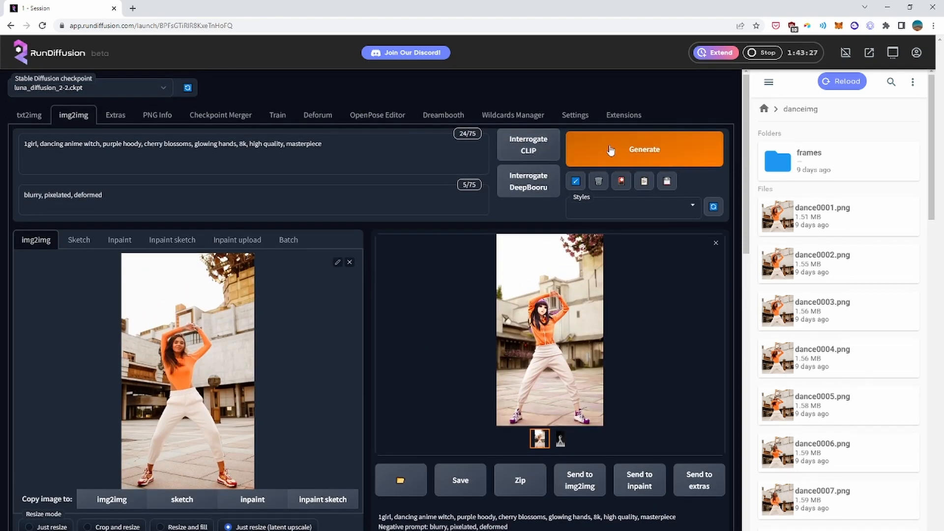
{"action": "left_click", "coordinate": [558, 442]}
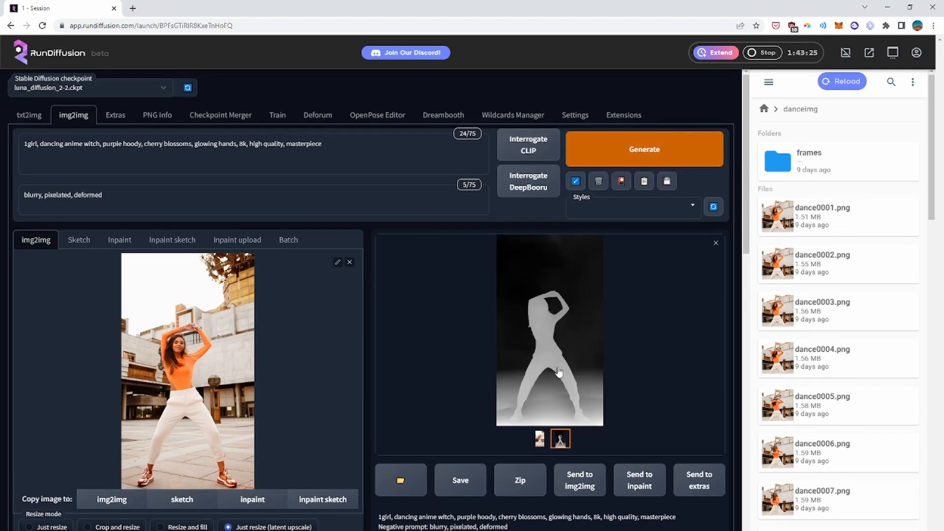
{"action": "left_click", "coordinate": [564, 367]}
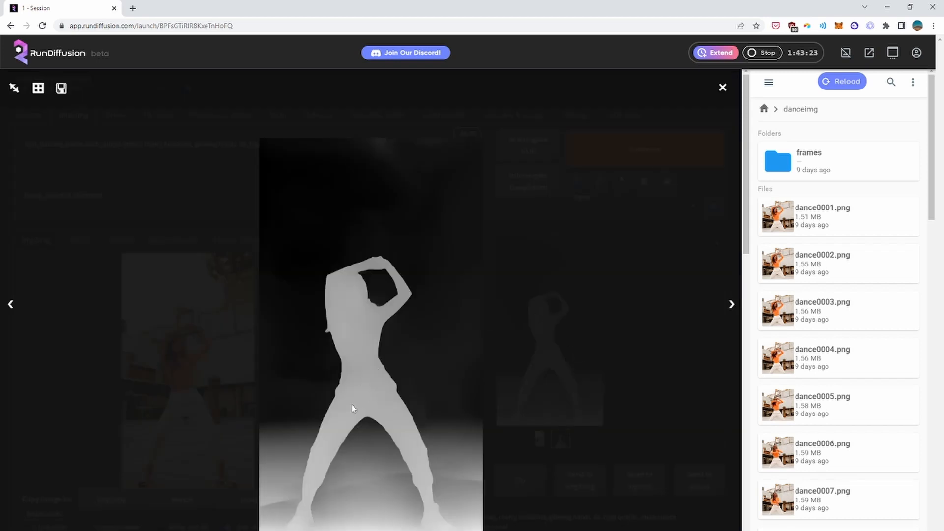
{"action": "left_click", "coordinate": [722, 88]}
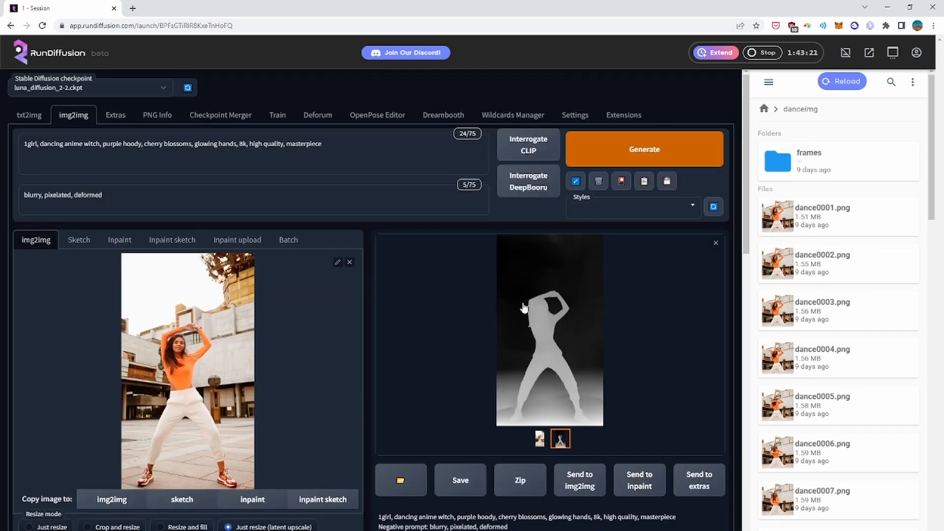
Set the ControlNet guidance start to 0.16, guidance end to 0.97 and Midas resolution to 805, and generate the image
{"action": "scroll", "coordinate": [431, 336], "scroll_direction": "down", "scroll_amount": 3}
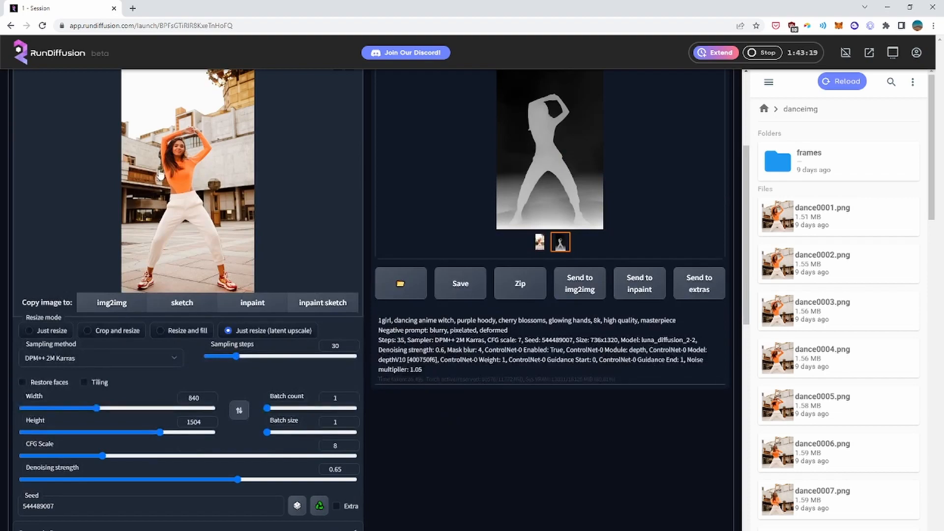
{"action": "scroll", "coordinate": [464, 401], "scroll_direction": "down", "scroll_amount": 2}
{"action": "scroll", "coordinate": [466, 394], "scroll_direction": "down", "scroll_amount": 11}
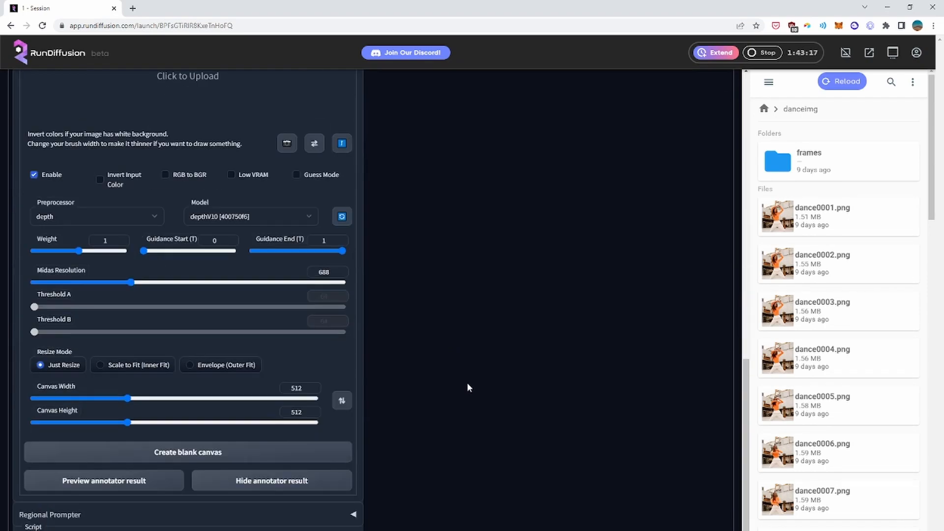
{"action": "scroll", "coordinate": [261, 345], "scroll_direction": "up", "scroll_amount": 2}
{"action": "left_click_drag", "start_coordinate": [143, 300], "coordinate": [157, 300]}
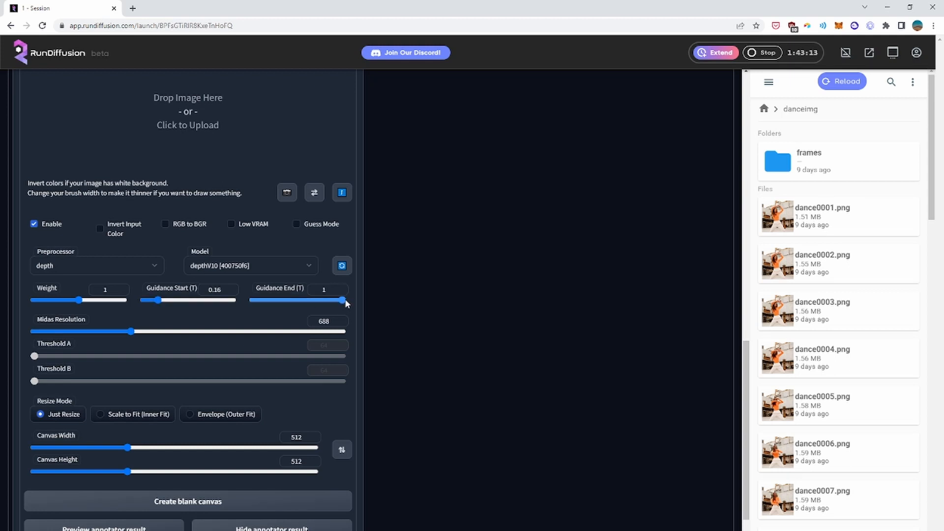
{"action": "left_click_drag", "start_coordinate": [344, 300], "coordinate": [342, 301]}
{"action": "left_click_drag", "start_coordinate": [129, 331], "coordinate": [151, 333]}
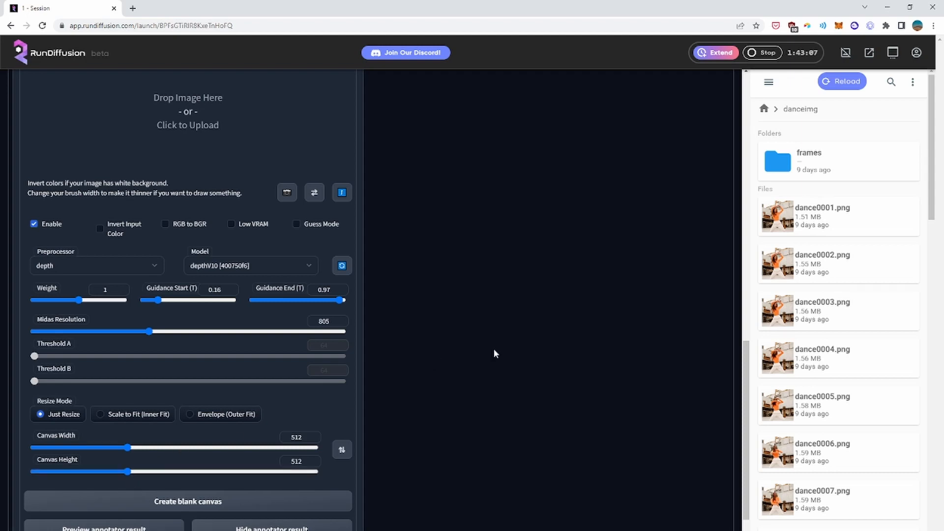
{"action": "scroll", "coordinate": [491, 349], "scroll_direction": "up", "scroll_amount": 15}
{"action": "left_click", "coordinate": [605, 150]}
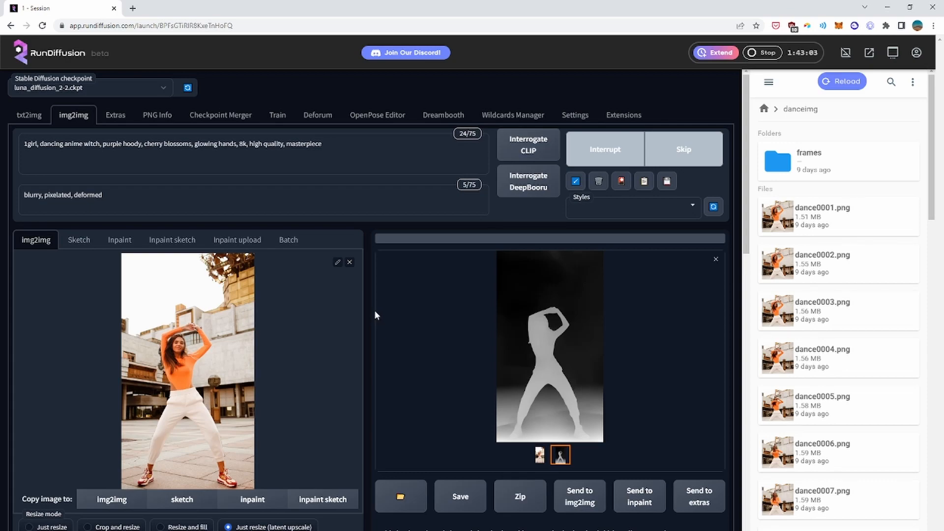
Review the 840 × 1504 generation, inspect its depth map enlarged and close it
{"action": "scroll", "coordinate": [375, 322], "scroll_direction": "down", "scroll_amount": 15}
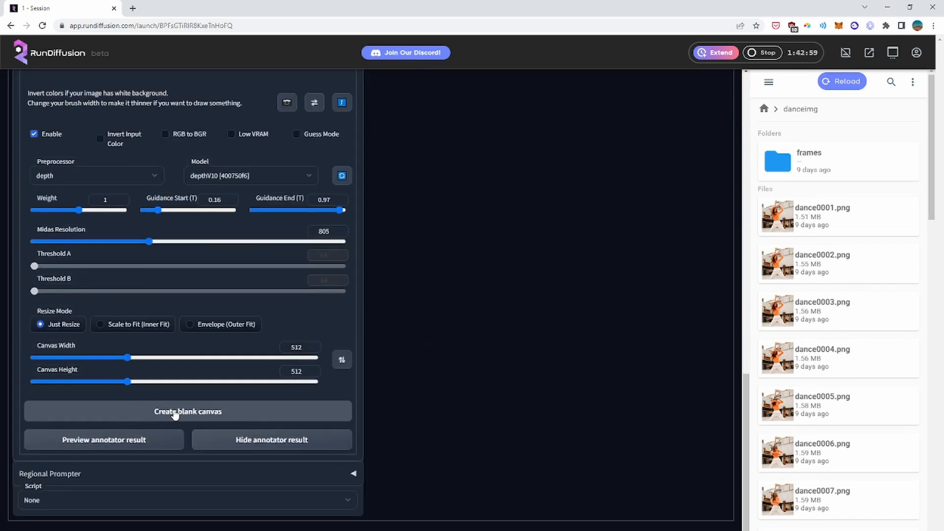
{"action": "scroll", "coordinate": [480, 351], "scroll_direction": "up", "scroll_amount": 10}
{"action": "scroll", "coordinate": [479, 355], "scroll_direction": "up", "scroll_amount": 7}
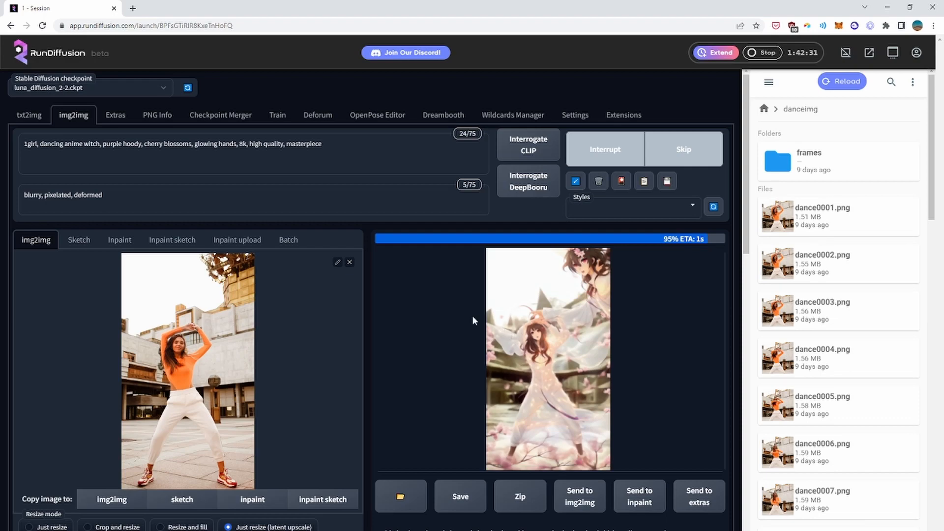
{"action": "scroll", "coordinate": [442, 319], "scroll_direction": "down", "scroll_amount": 8}
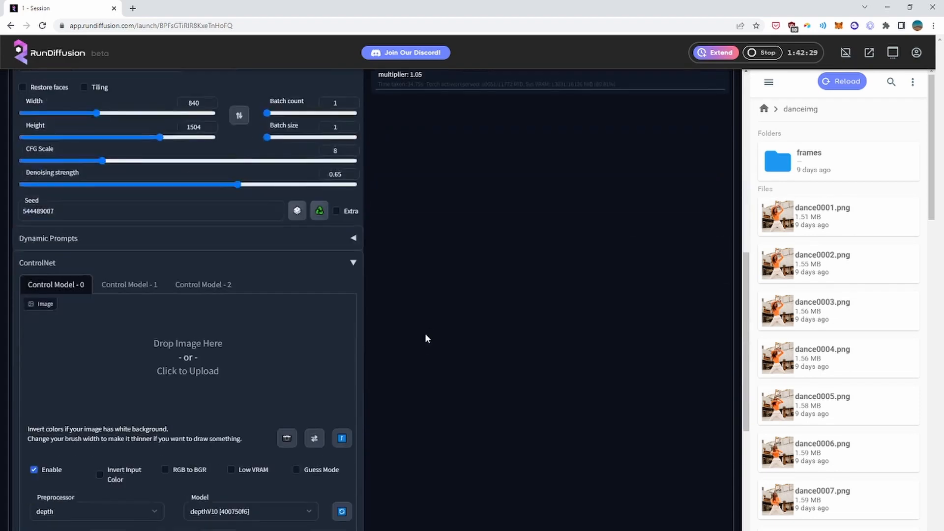
{"action": "scroll", "coordinate": [424, 333], "scroll_direction": "up", "scroll_amount": 7}
{"action": "scroll", "coordinate": [430, 326], "scroll_direction": "up", "scroll_amount": 3}
{"action": "left_click", "coordinate": [551, 272]}
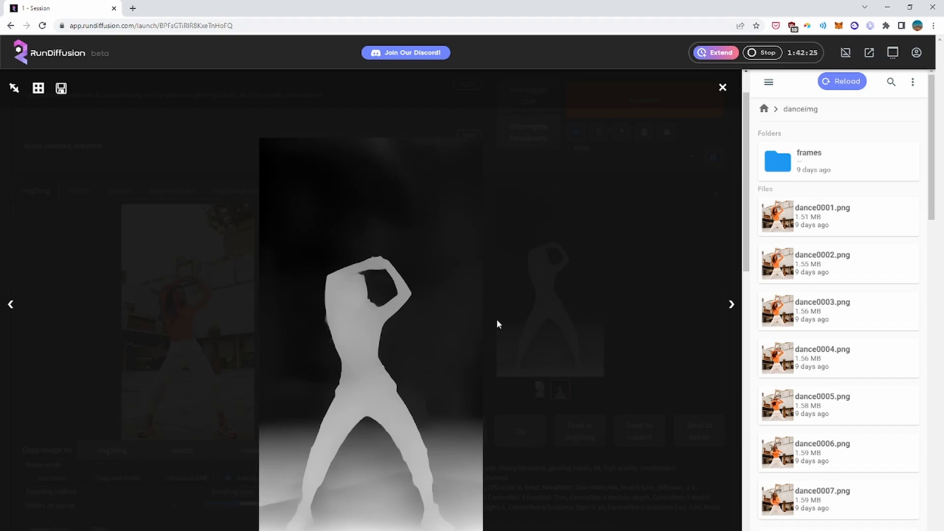
{"action": "left_click", "coordinate": [723, 89]}
{"action": "left_click", "coordinate": [559, 285]}
{"action": "left_click", "coordinate": [722, 89]}
Raise the ControlNet Midas resolution above 805 and set the denoising strength to 0.6
{"action": "scroll", "coordinate": [375, 365], "scroll_direction": "down", "scroll_amount": 15}
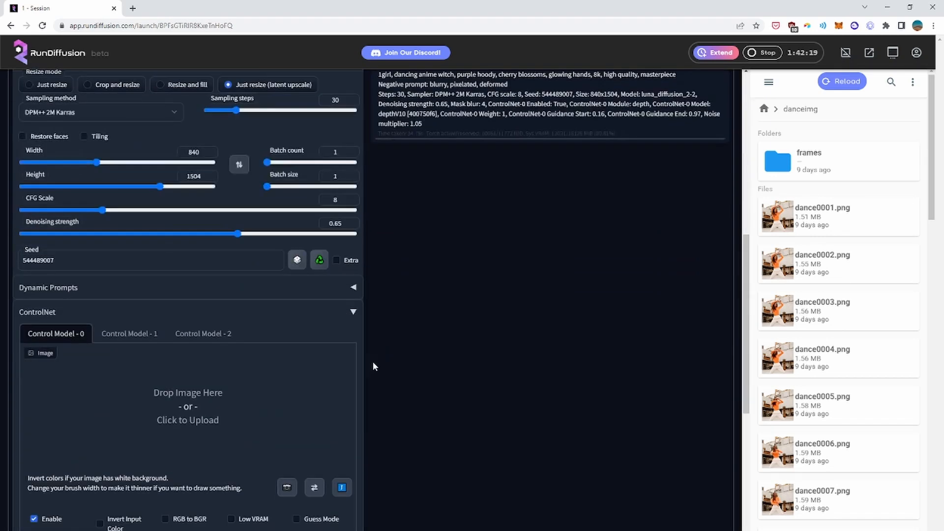
{"action": "scroll", "coordinate": [206, 358], "scroll_direction": "down", "scroll_amount": 1}
{"action": "left_click_drag", "start_coordinate": [149, 332], "coordinate": [193, 334]}
{"action": "scroll", "coordinate": [444, 338], "scroll_direction": "up", "scroll_amount": 9}
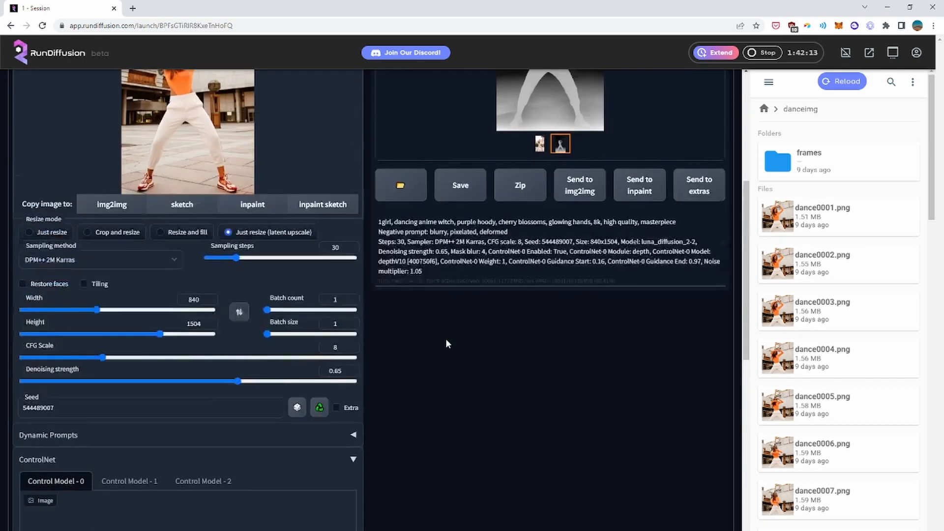
{"action": "scroll", "coordinate": [446, 338], "scroll_direction": "up", "scroll_amount": 2}
{"action": "scroll", "coordinate": [305, 369], "scroll_direction": "down", "scroll_amount": 2}
{"action": "left_click_drag", "start_coordinate": [241, 382], "coordinate": [222, 382]}
Set the output size to 760 × 1368 and generate the image
{"action": "scroll", "coordinate": [161, 386], "scroll_direction": "up", "scroll_amount": 2}
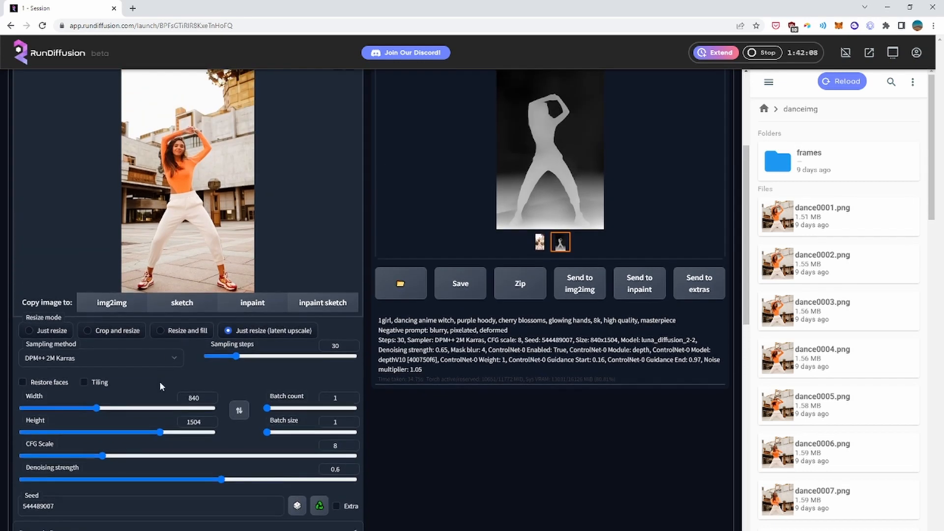
{"action": "left_click", "coordinate": [88, 408]}
{"action": "left_click_drag", "start_coordinate": [162, 434], "coordinate": [149, 435]}
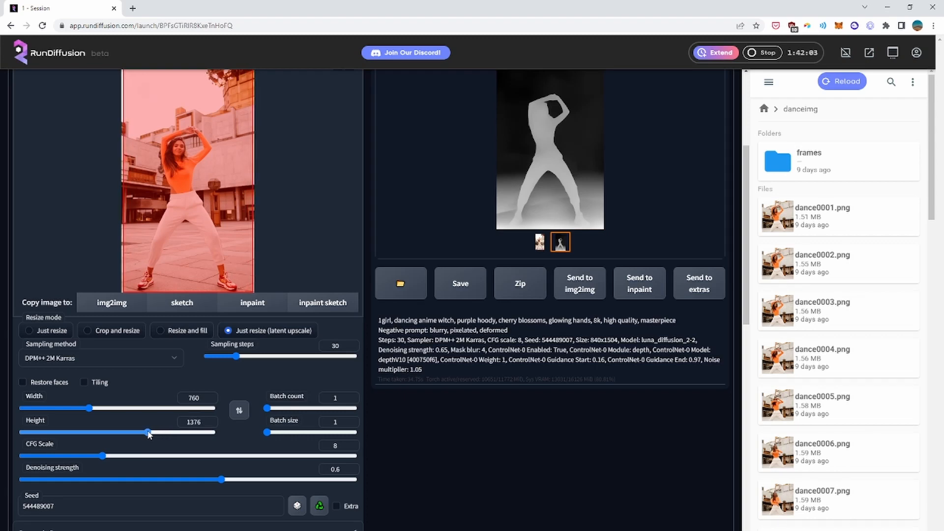
{"action": "scroll", "coordinate": [436, 387], "scroll_direction": "up", "scroll_amount": 4}
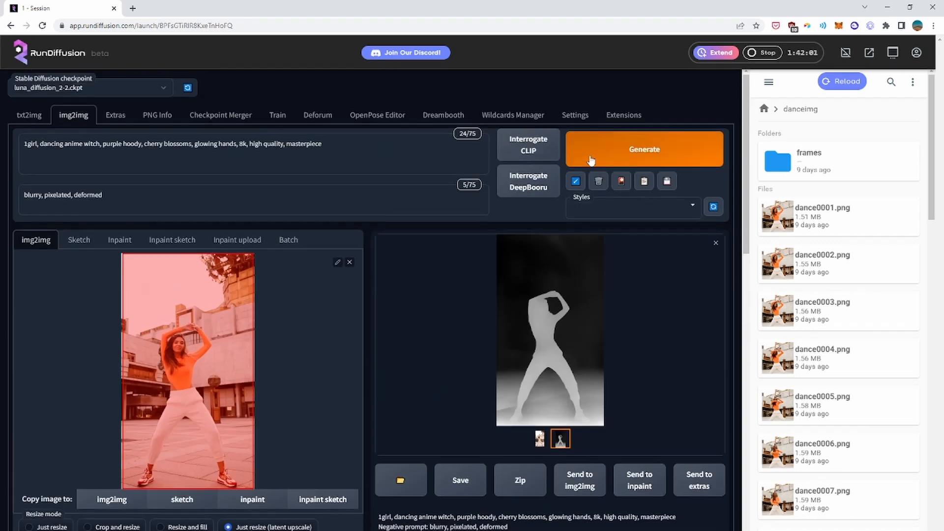
{"action": "left_click", "coordinate": [592, 161]}
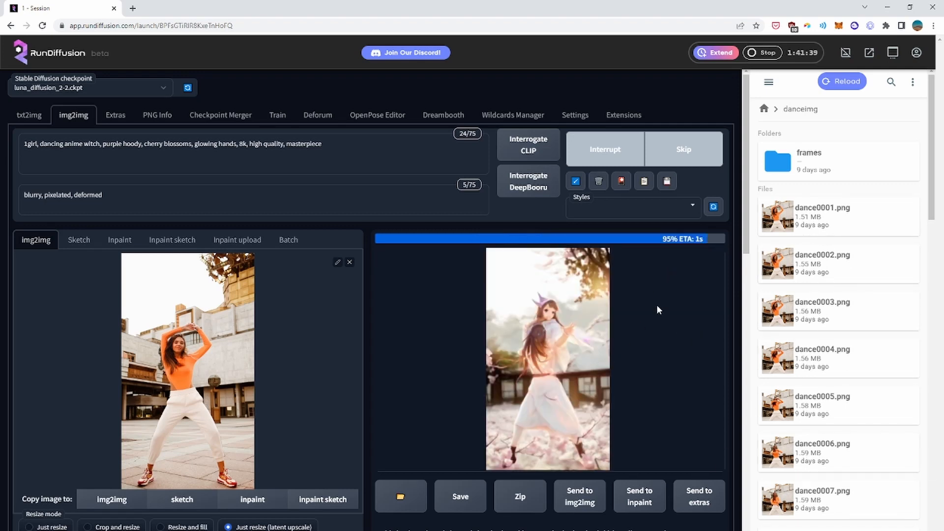
Set the sampling steps to 34 and the CFG scale to 7
{"action": "scroll", "coordinate": [496, 344], "scroll_direction": "down", "scroll_amount": 5}
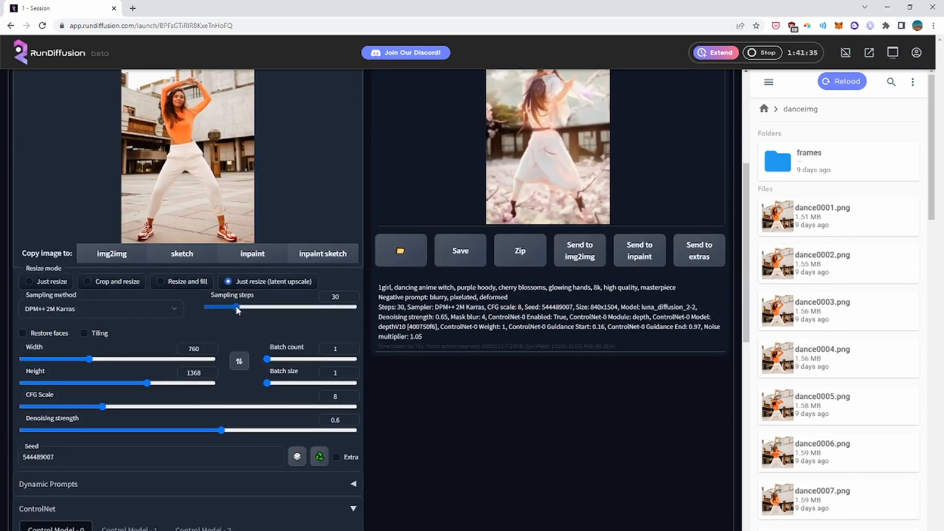
{"action": "left_click_drag", "start_coordinate": [237, 307], "coordinate": [241, 310]}
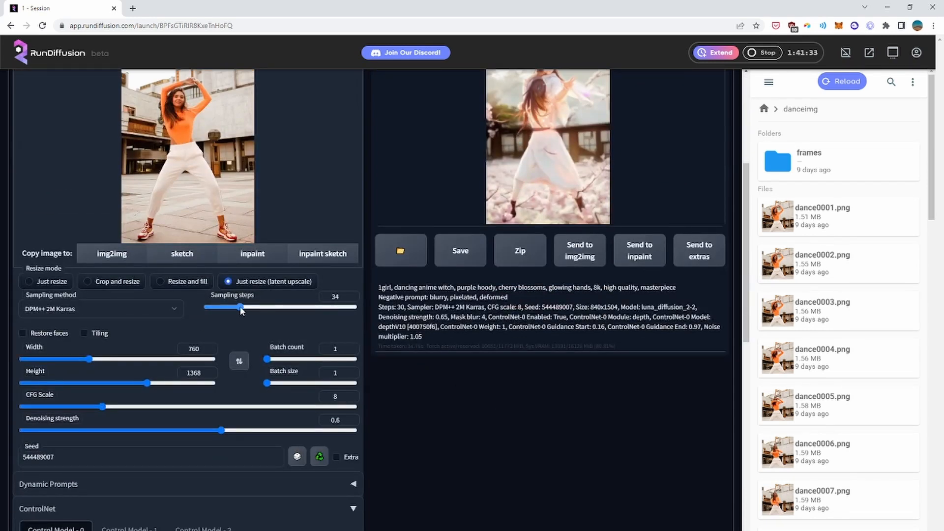
{"action": "left_click_drag", "start_coordinate": [102, 409], "coordinate": [96, 412]}
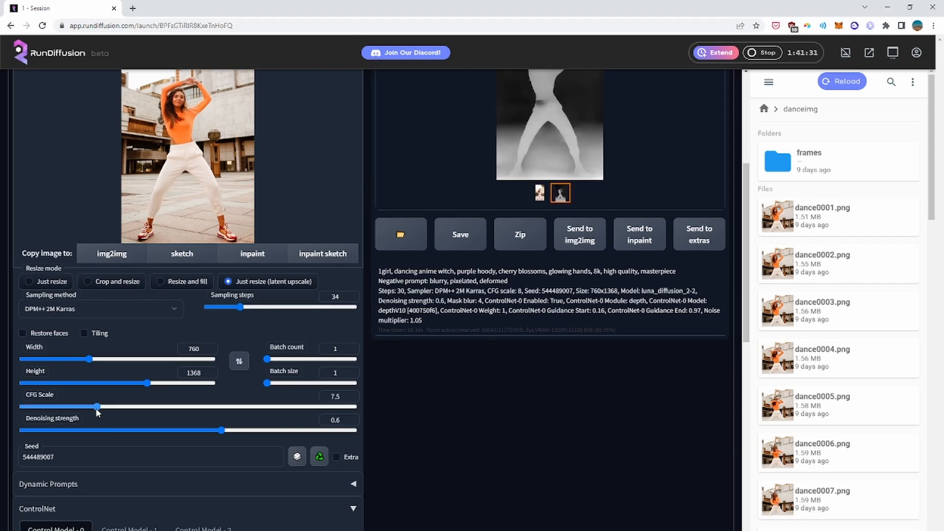
Inspect the 760 × 1368 depth map enlarged, close it and generate the image again
{"action": "scroll", "coordinate": [591, 428], "scroll_direction": "up", "scroll_amount": 5}
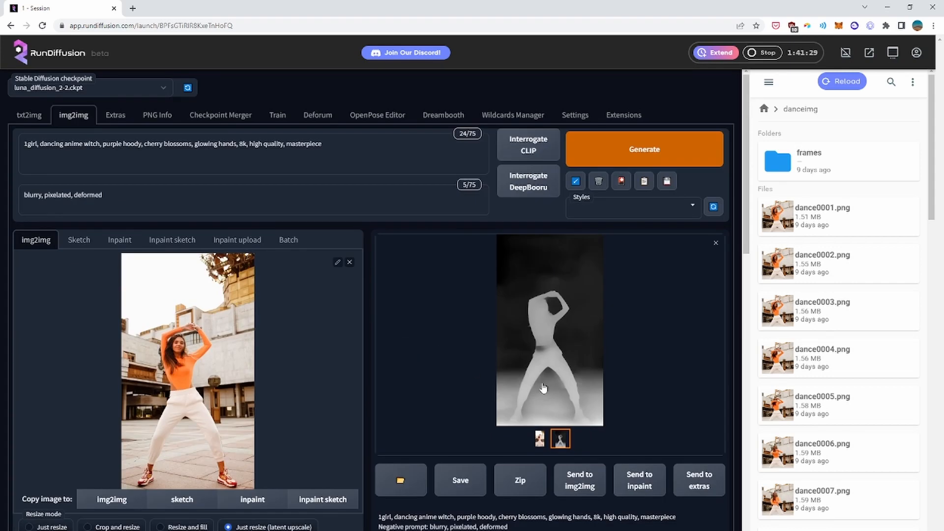
{"action": "left_click", "coordinate": [534, 383]}
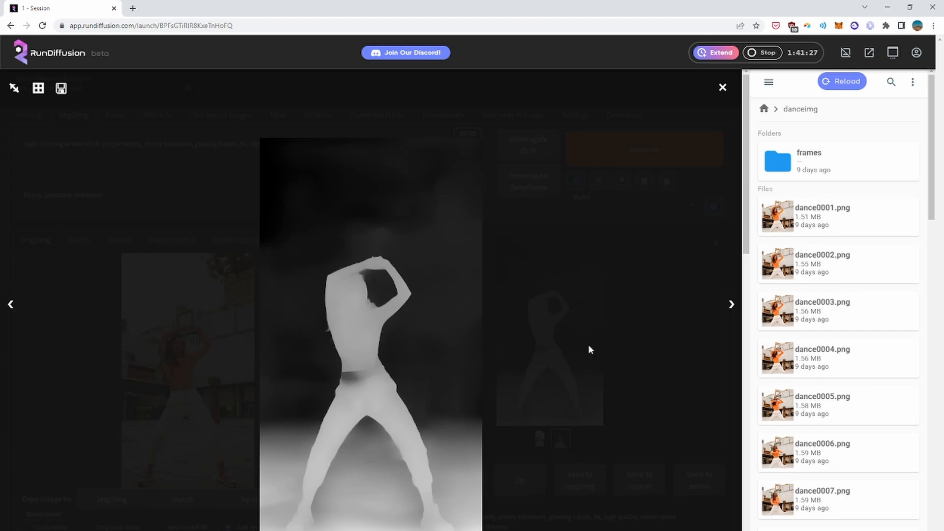
{"action": "left_click", "coordinate": [624, 255]}
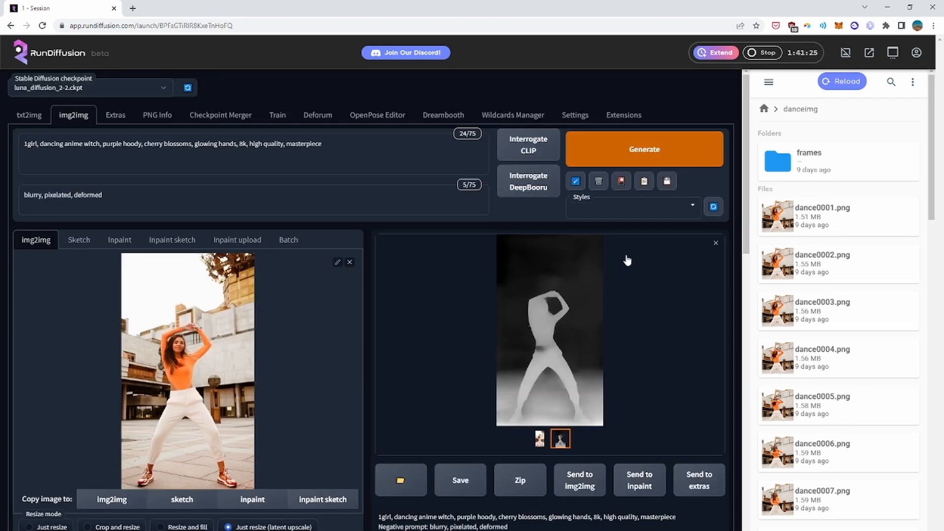
{"action": "left_click", "coordinate": [633, 146]}
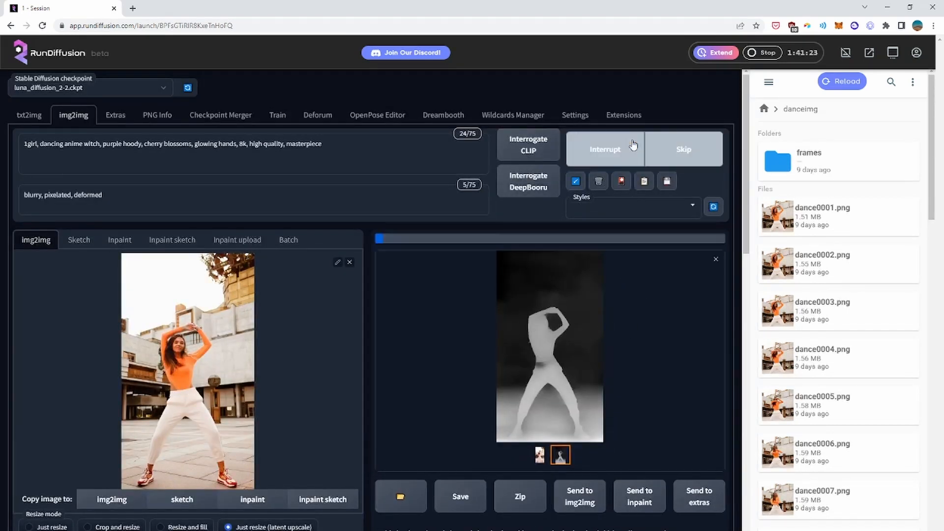
Set the denoising strength to 0.56, then inspect the newly generated image enlarged and close it
{"action": "scroll", "coordinate": [499, 368], "scroll_direction": "down", "scroll_amount": 3}
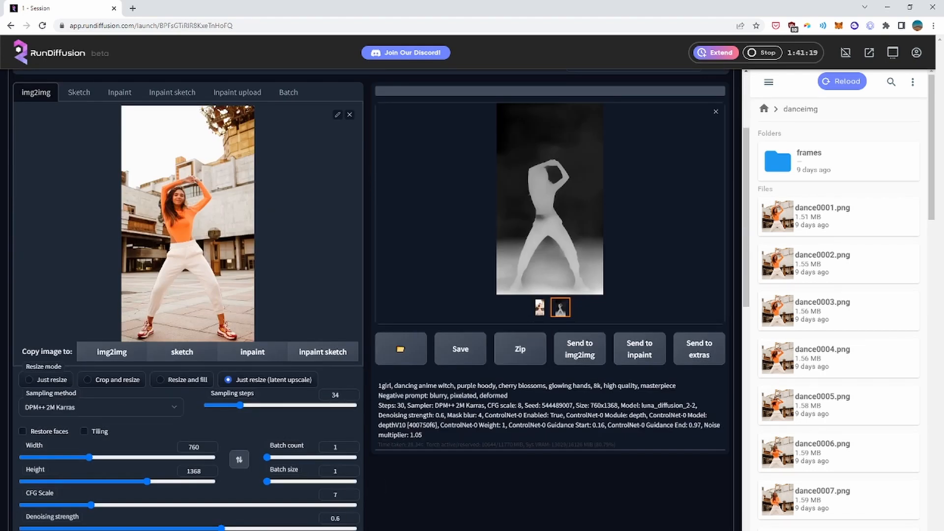
{"action": "left_click_drag", "start_coordinate": [221, 529], "coordinate": [209, 529]}
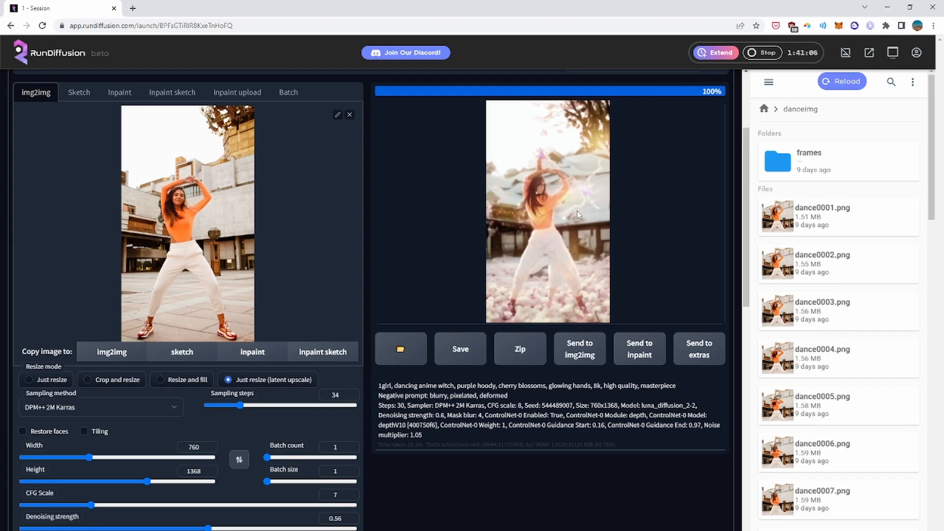
{"action": "left_click", "coordinate": [540, 291]}
{"action": "left_click", "coordinate": [575, 236]}
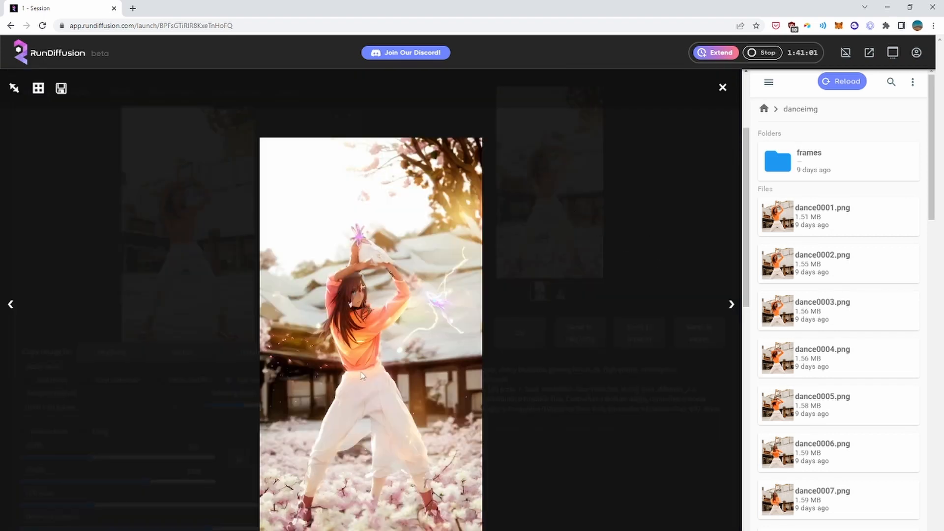
{"action": "left_click", "coordinate": [722, 88]}
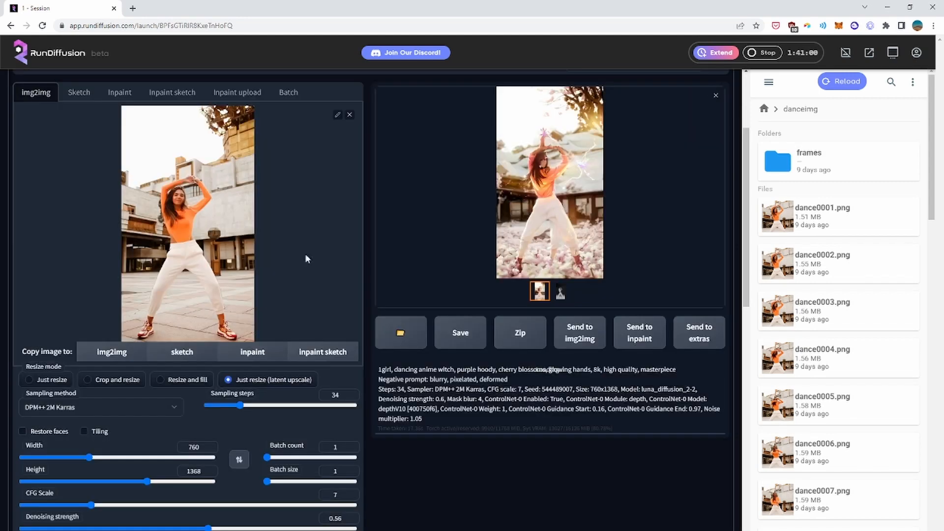
Set the output size to 856 × 1520 and the denoising strength to 0.5
{"action": "left_click", "coordinate": [142, 481]}
{"action": "left_click_drag", "start_coordinate": [140, 481], "coordinate": [136, 481]}
{"action": "left_click_drag", "start_coordinate": [89, 457], "coordinate": [98, 457]}
{"action": "left_click", "coordinate": [141, 482]}
{"action": "left_click_drag", "start_coordinate": [141, 481], "coordinate": [160, 484]}
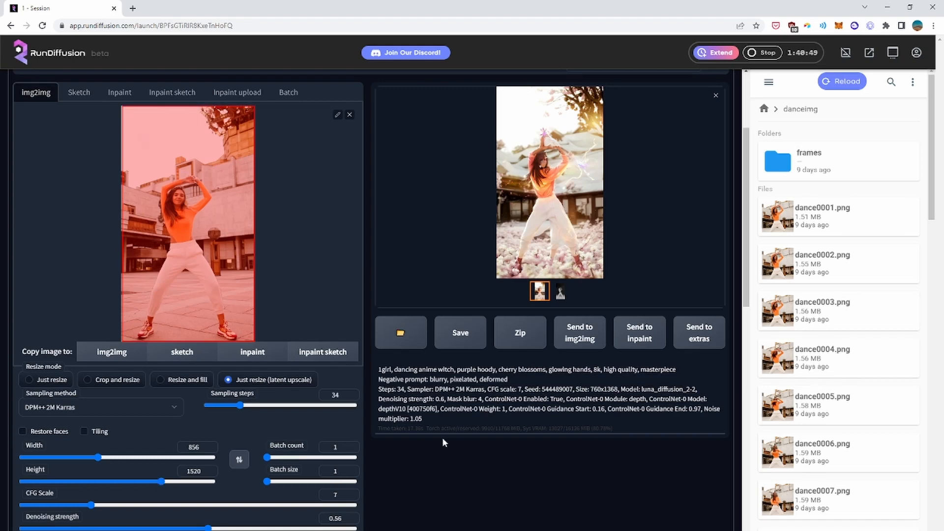
{"action": "scroll", "coordinate": [395, 366], "scroll_direction": "down", "scroll_amount": 3}
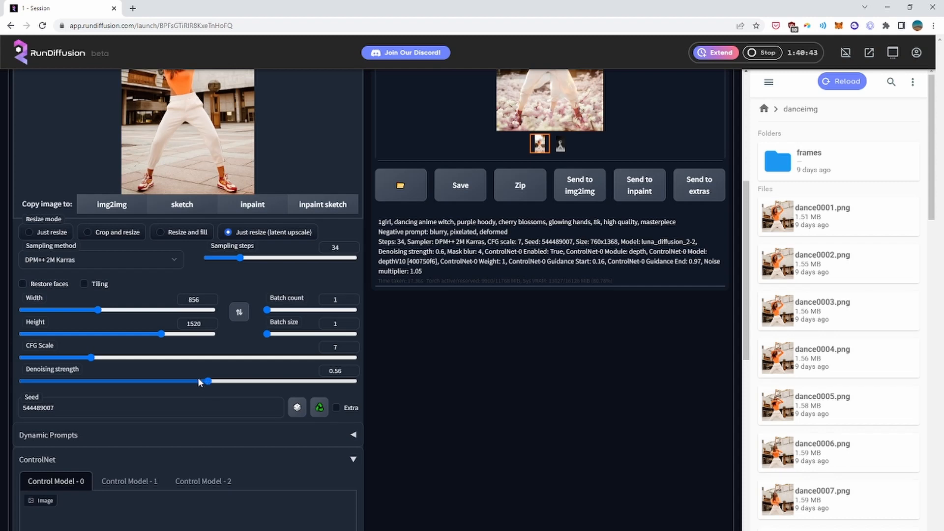
{"action": "left_click_drag", "start_coordinate": [208, 382], "coordinate": [187, 382]}
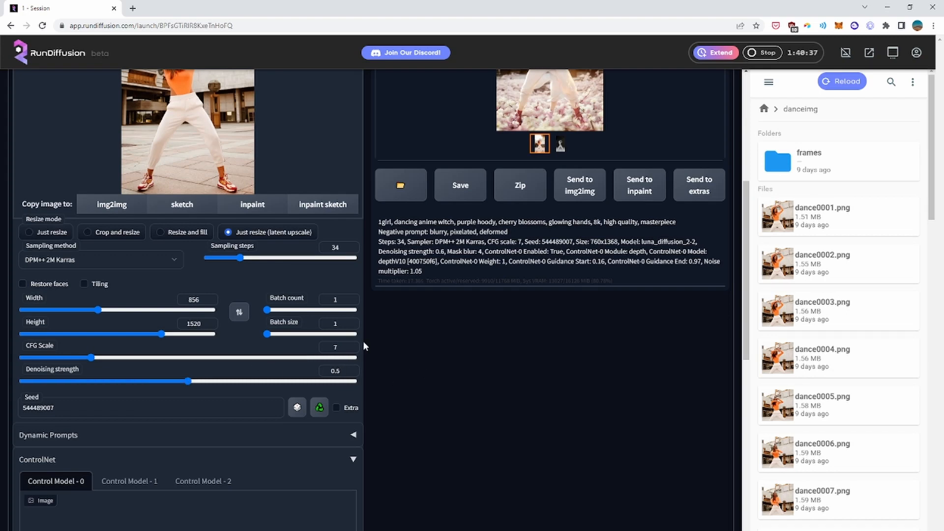
Generate the image at 856 × 1520, inspect the result enlarged and close it
{"action": "scroll", "coordinate": [362, 341], "scroll_direction": "up", "scroll_amount": 6}
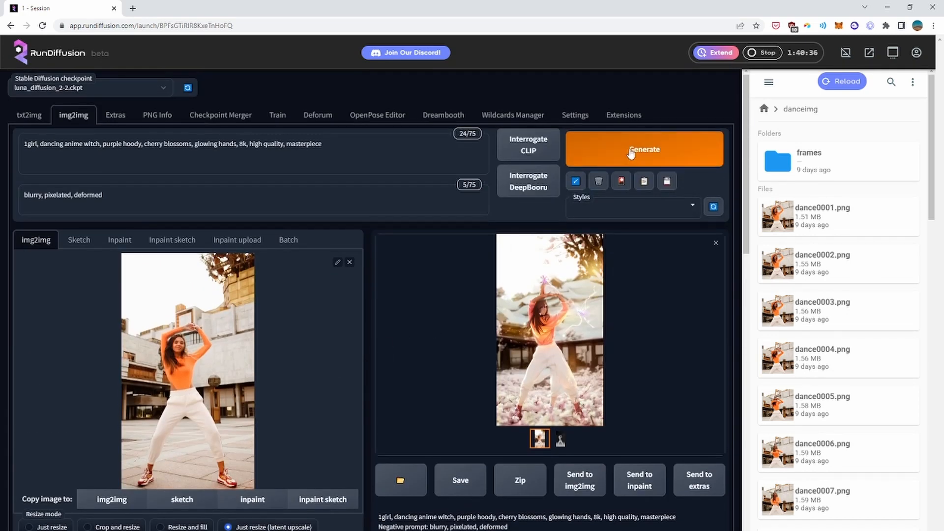
{"action": "left_click", "coordinate": [623, 159]}
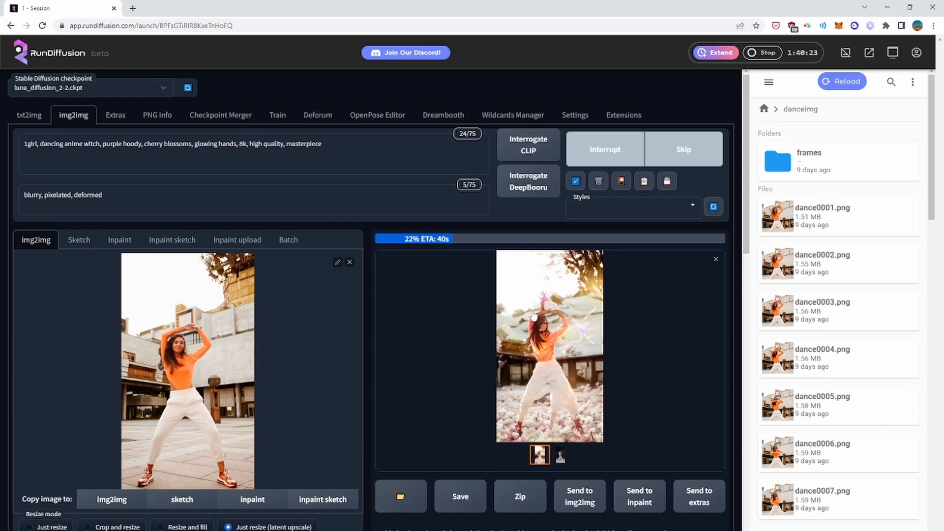
{"action": "scroll", "coordinate": [534, 317], "scroll_direction": "down", "scroll_amount": 9}
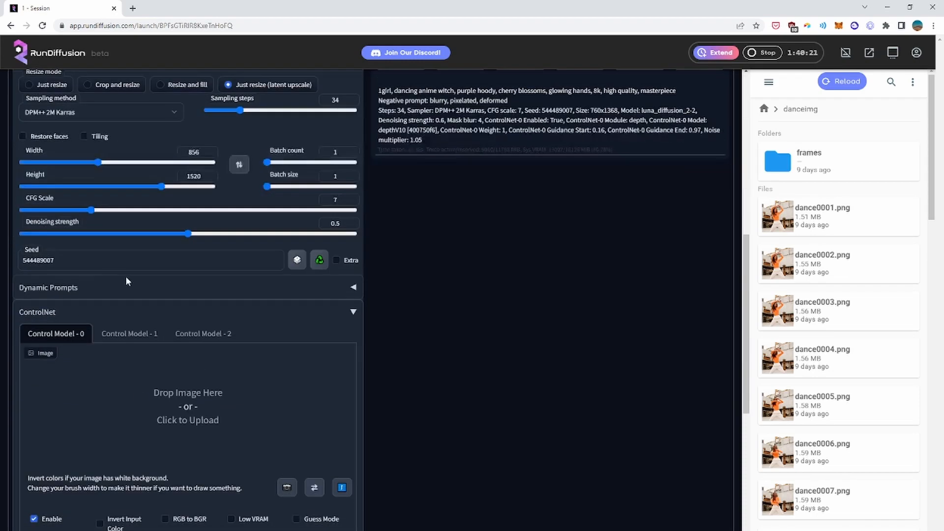
{"action": "scroll", "coordinate": [503, 309], "scroll_direction": "up", "scroll_amount": 8}
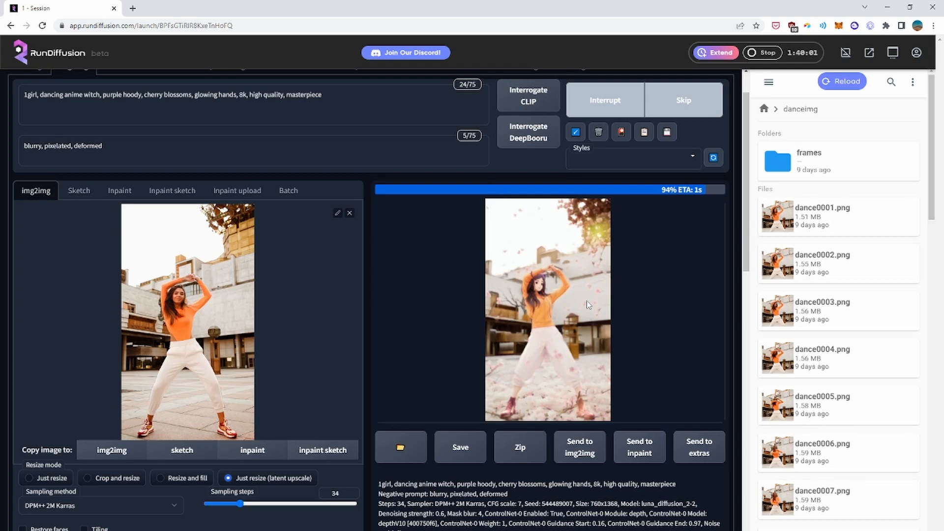
{"action": "left_click", "coordinate": [528, 277]}
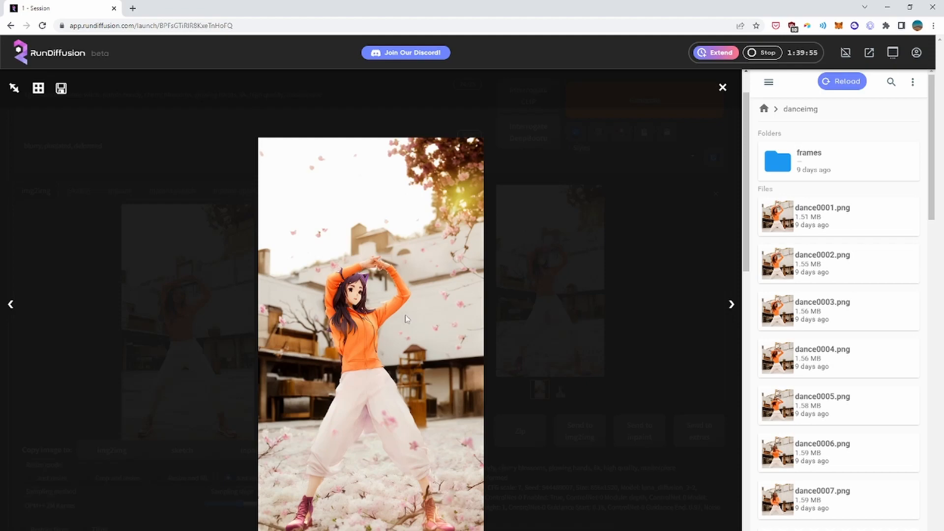
{"action": "left_click", "coordinate": [722, 87]}
Shorten the seed to 5448907
{"action": "scroll", "coordinate": [197, 344], "scroll_direction": "down", "scroll_amount": 8}
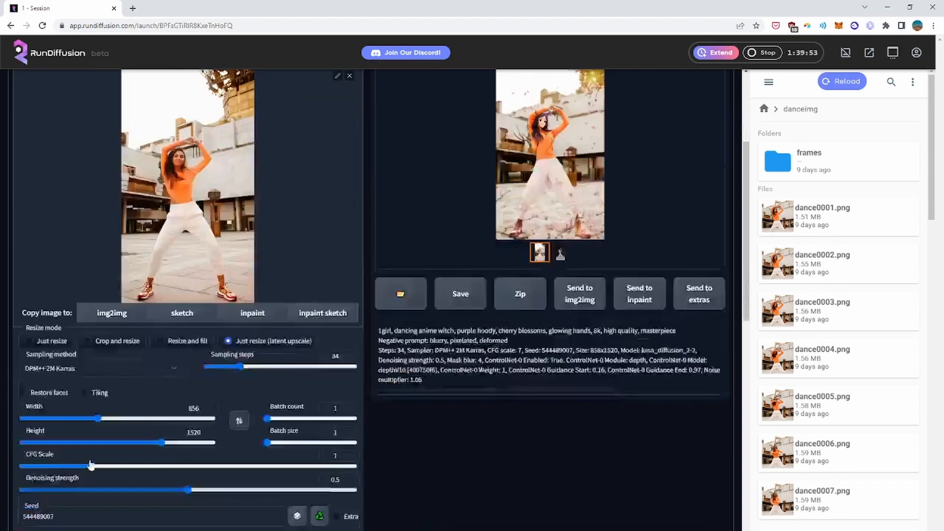
{"action": "double_click", "coordinate": [41, 261]}
{"action": "key", "text": "Left"}
{"action": "key", "text": "Right"}
{"action": "key", "text": "BackSpace"}
{"action": "key", "text": "Left"}
{"action": "key", "text": "Left"}
{"action": "key", "text": "BackSpace"}
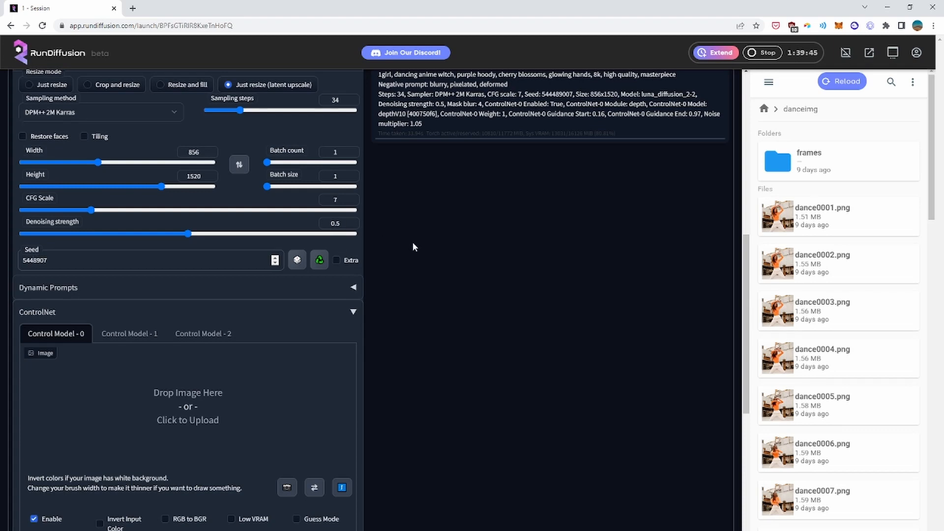
Generate the image with seed 5448907, inspect it enlarged and close it
{"action": "scroll", "coordinate": [411, 241], "scroll_direction": "up", "scroll_amount": 10}
{"action": "left_click", "coordinate": [598, 148]}
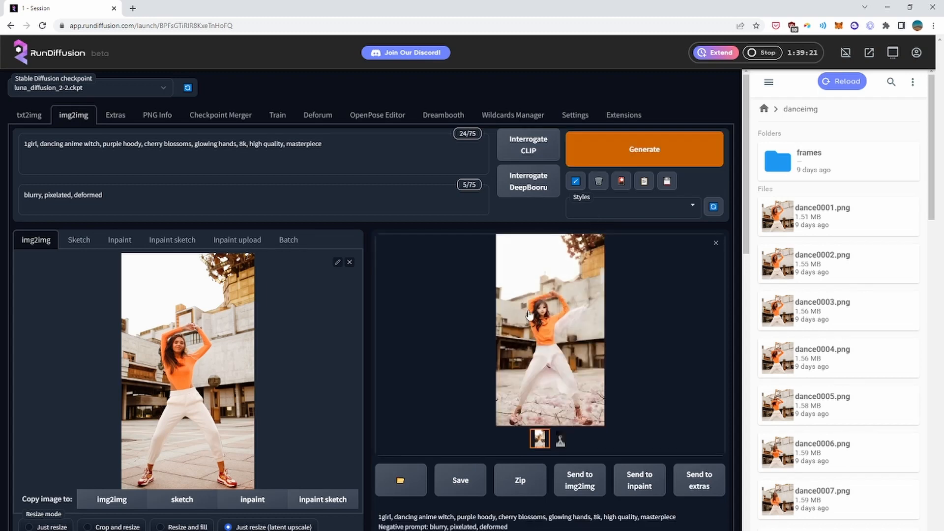
{"action": "left_click", "coordinate": [532, 317]}
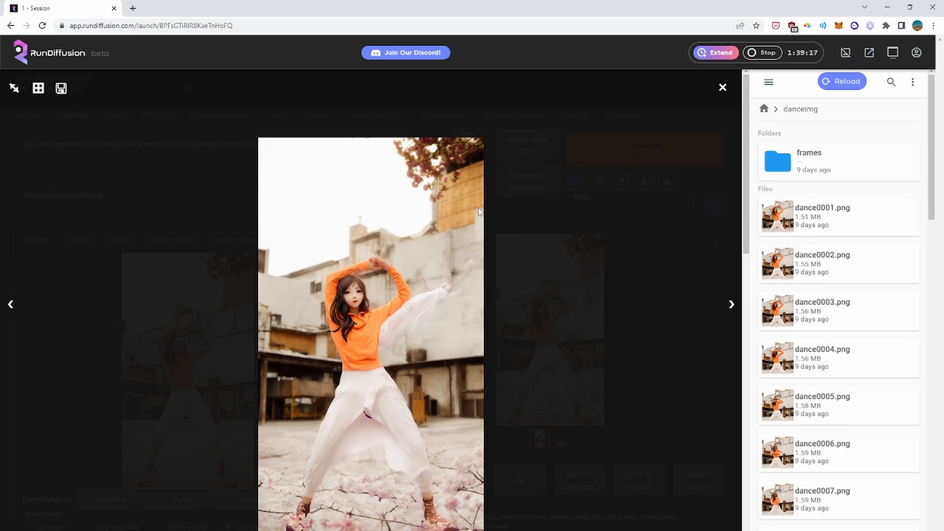
{"action": "left_click", "coordinate": [722, 87]}
Increase the seed to 5448916
{"action": "scroll", "coordinate": [160, 500], "scroll_direction": "down", "scroll_amount": 5}
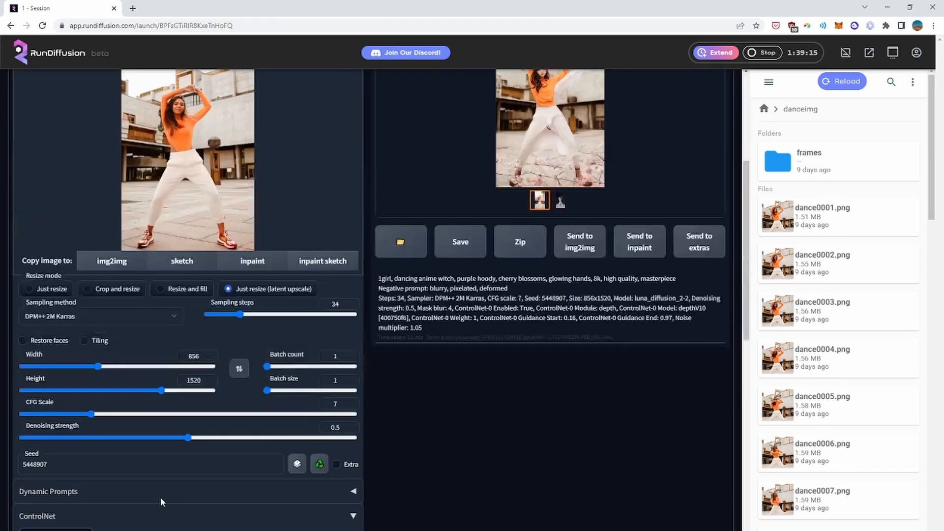
{"action": "left_click", "coordinate": [86, 457]}
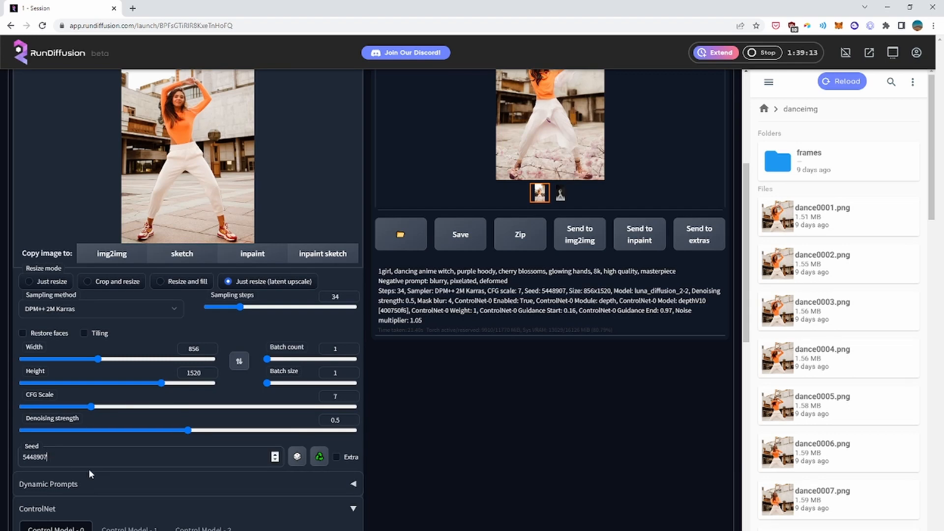
{"action": "left_click", "coordinate": [275, 453]}
{"action": "left_click", "coordinate": [276, 453]}
{"action": "left_click", "coordinate": [276, 454]}
{"action": "left_click", "coordinate": [275, 454]}
{"action": "left_click", "coordinate": [276, 453]}
{"action": "left_click", "coordinate": [276, 453]}
{"action": "scroll", "coordinate": [373, 343], "scroll_direction": "up", "scroll_amount": 5}
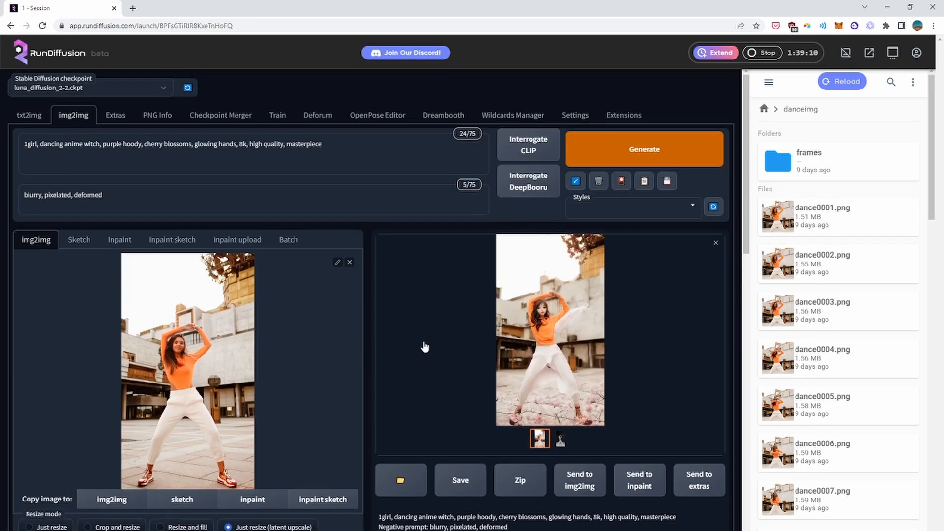
Generate the image with seed 5448916, inspect it enlarged and close it
{"action": "left_click", "coordinate": [624, 152]}
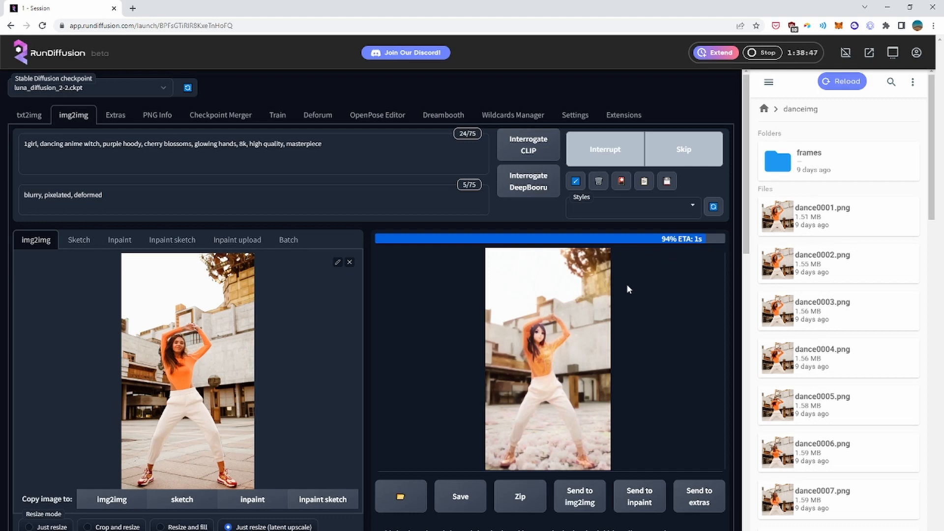
{"action": "left_click", "coordinate": [541, 305]}
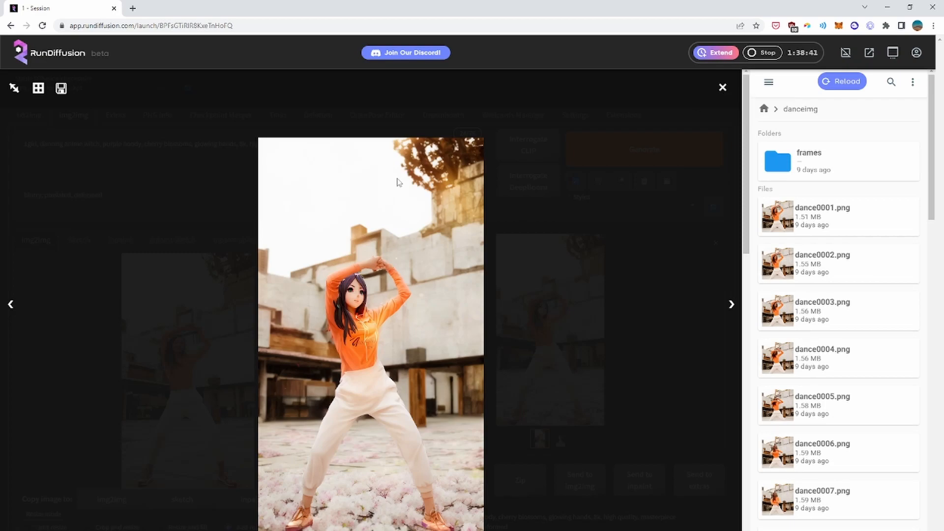
{"action": "left_click", "coordinate": [705, 101]}
Set the denoising strength to 0.53 and switch img2img to batch processing
{"action": "scroll", "coordinate": [261, 360], "scroll_direction": "down", "scroll_amount": 7}
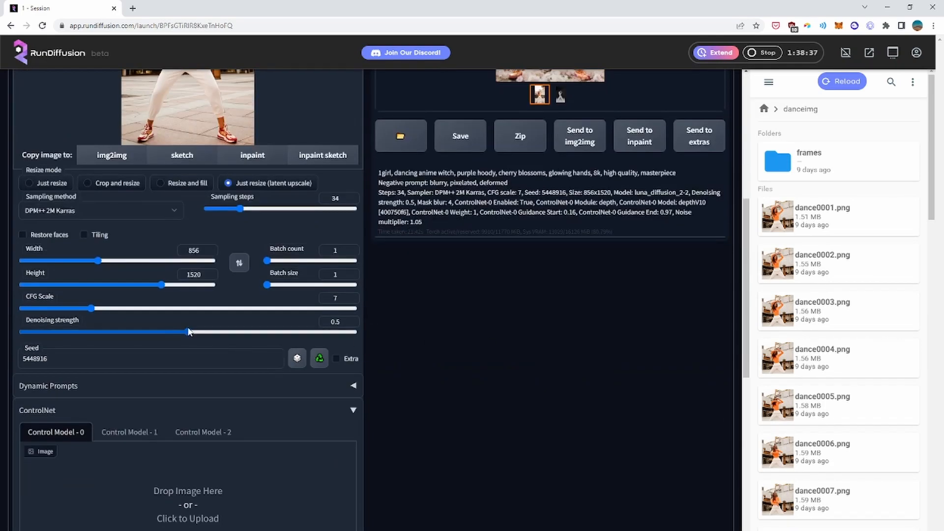
{"action": "left_click_drag", "start_coordinate": [189, 332], "coordinate": [198, 331]}
{"action": "scroll", "coordinate": [484, 327], "scroll_direction": "up", "scroll_amount": 7}
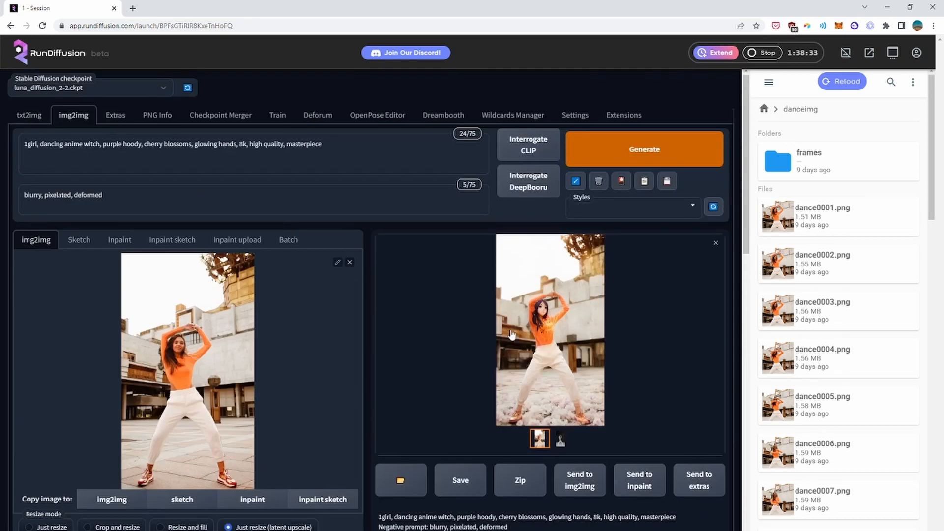
{"action": "left_click", "coordinate": [288, 241]}
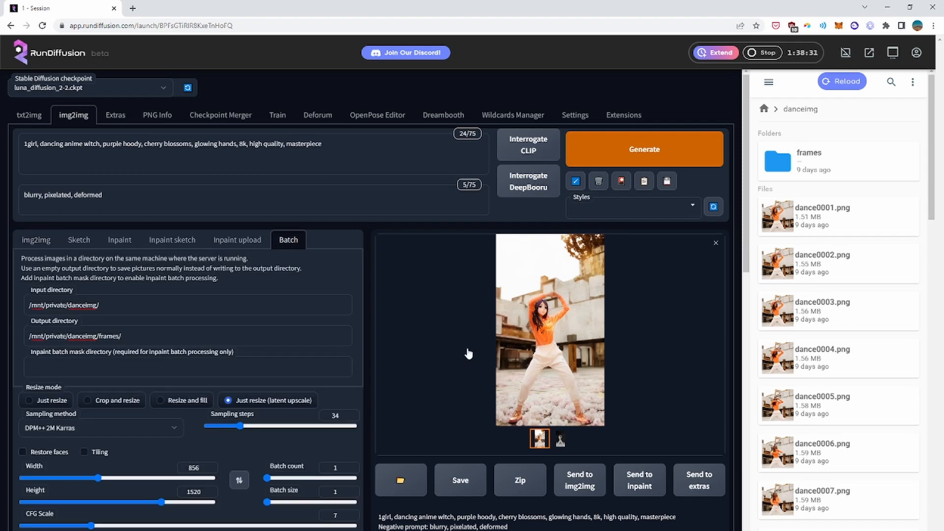
Set the depth ControlNet's guidance start to 0.13 and guidance end to 0.92, and start generating the batch
{"action": "scroll", "coordinate": [472, 358], "scroll_direction": "down", "scroll_amount": 4}
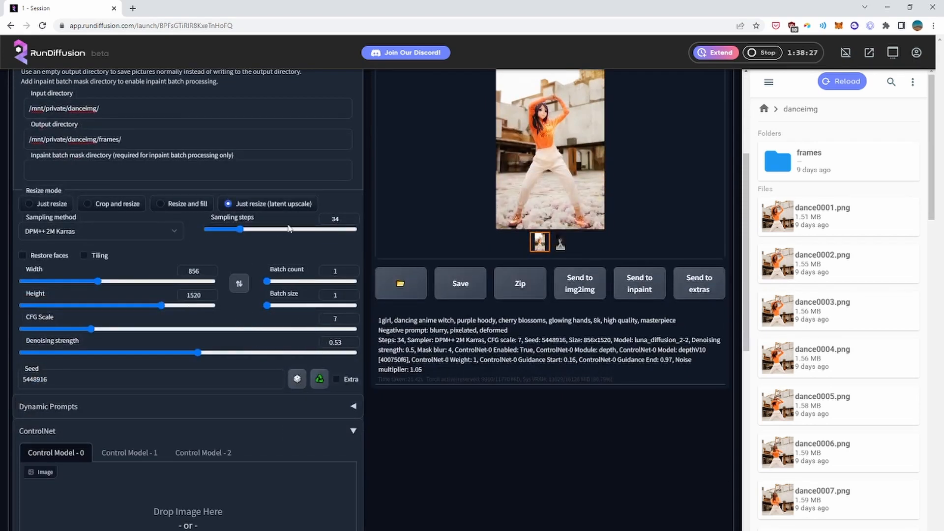
{"action": "scroll", "coordinate": [464, 365], "scroll_direction": "down", "scroll_amount": 6}
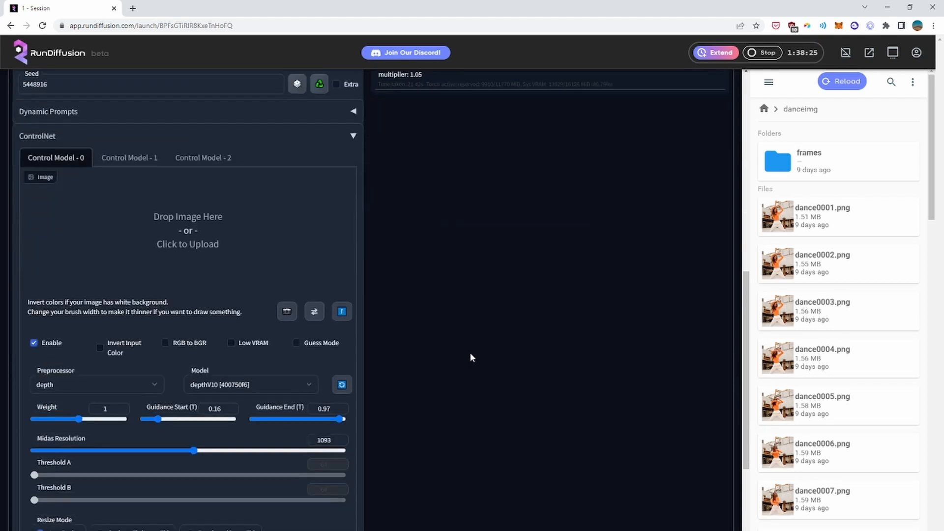
{"action": "left_click_drag", "start_coordinate": [157, 419], "coordinate": [143, 420]}
{"action": "left_click_drag", "start_coordinate": [341, 419], "coordinate": [354, 419]}
{"action": "left_click_drag", "start_coordinate": [143, 419], "coordinate": [155, 420]}
{"action": "left_click_drag", "start_coordinate": [347, 421], "coordinate": [335, 419]}
{"action": "scroll", "coordinate": [446, 358], "scroll_direction": "down", "scroll_amount": 4}
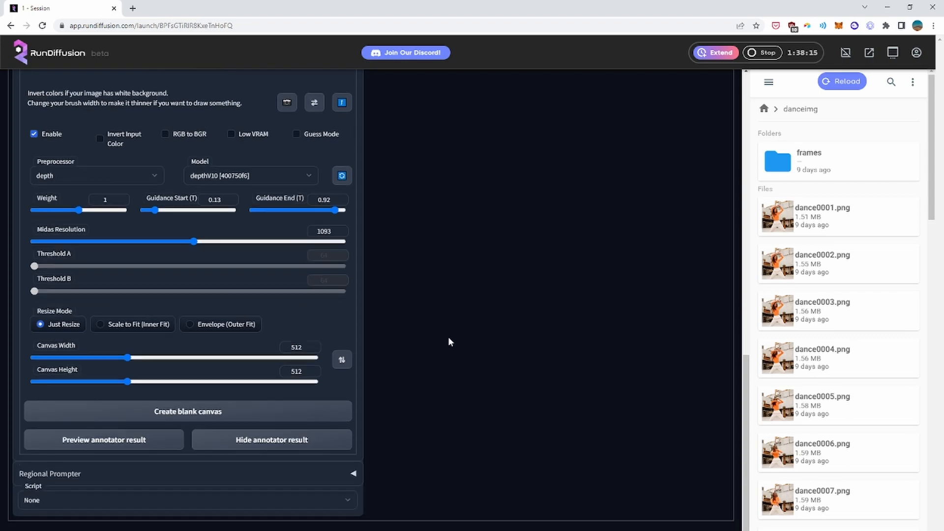
{"action": "scroll", "coordinate": [530, 295], "scroll_direction": "up", "scroll_amount": 10}
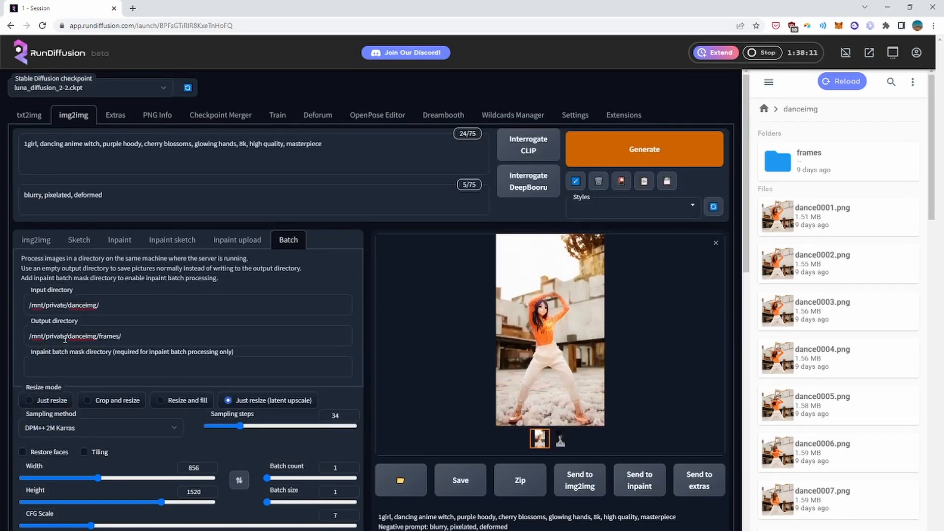
{"action": "left_click", "coordinate": [588, 152]}
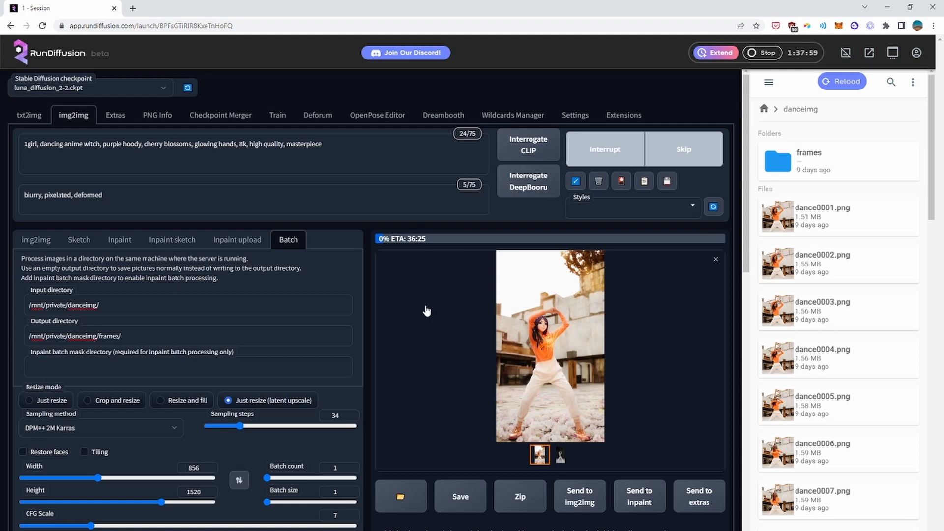
Open the frames output folder inside danceimg, view the generated dance0001.png and close it
{"action": "double_click", "coordinate": [824, 160]}
{"action": "left_click", "coordinate": [804, 110]}
{"action": "left_click", "coordinate": [809, 111]}
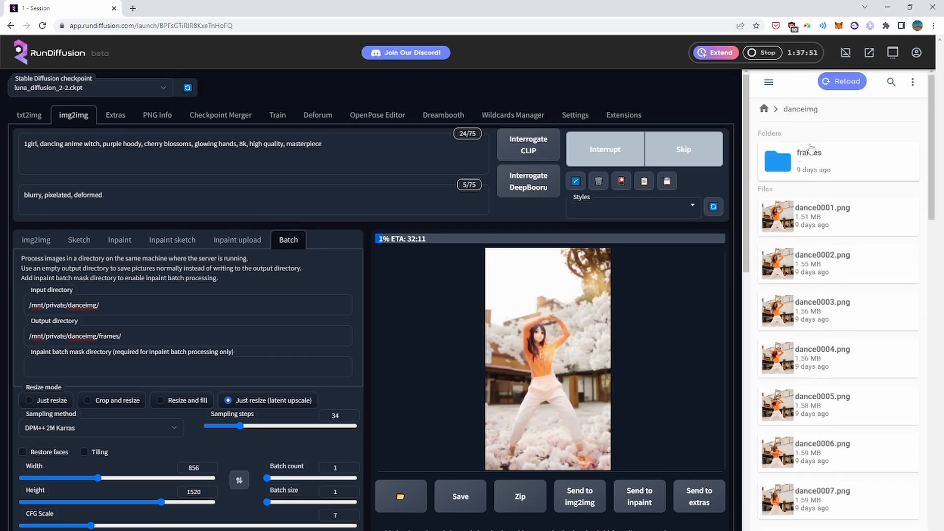
{"action": "double_click", "coordinate": [811, 152]}
{"action": "left_click", "coordinate": [801, 109]}
{"action": "left_click", "coordinate": [825, 170]}
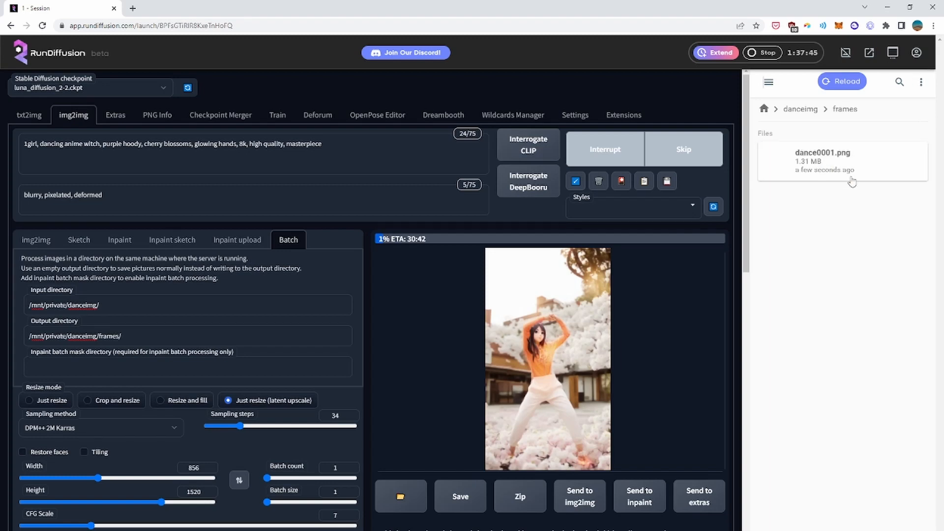
{"action": "left_click", "coordinate": [786, 164]}
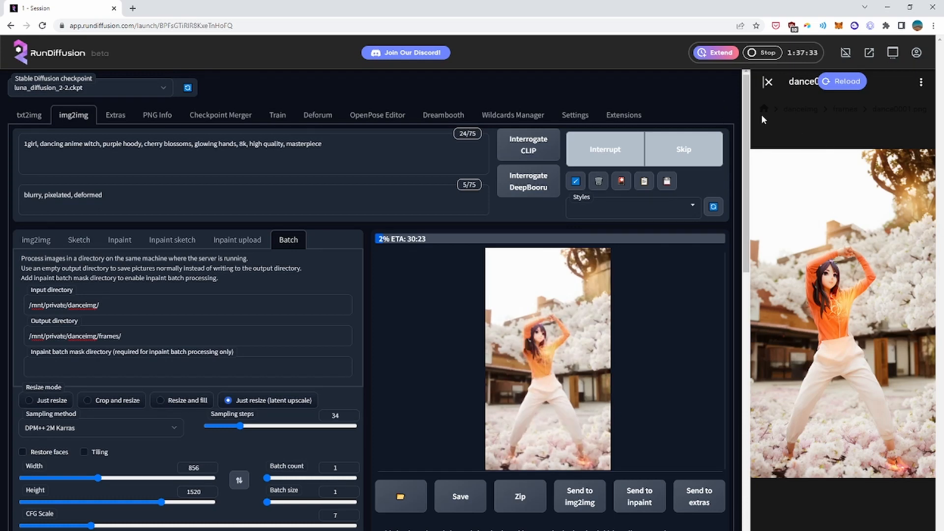
{"action": "left_click", "coordinate": [767, 82]}
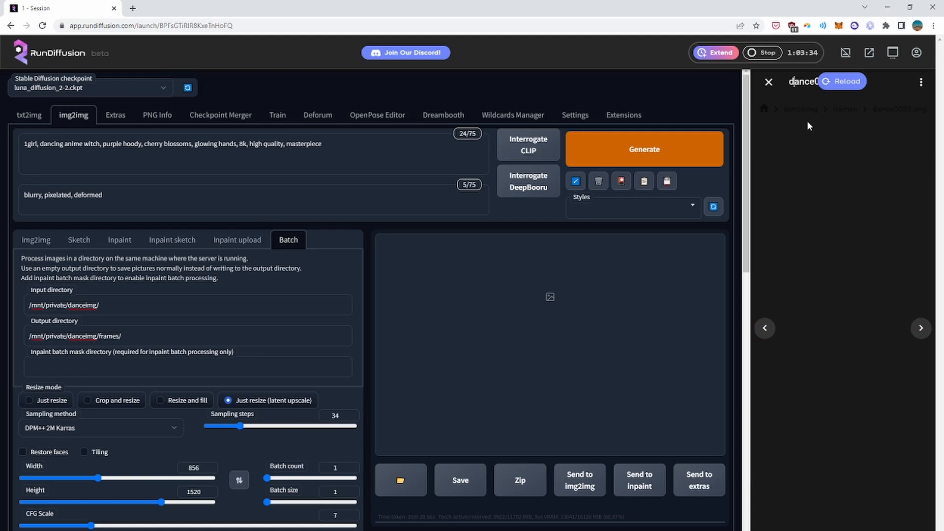
Page forward through the generated frames in the image viewer to check them, and close the viewer
{"action": "key", "text": "Right"}
{"action": "key", "text": "Right"}
{"action": "key", "text": "Right"}
{"action": "key", "text": "Right"}
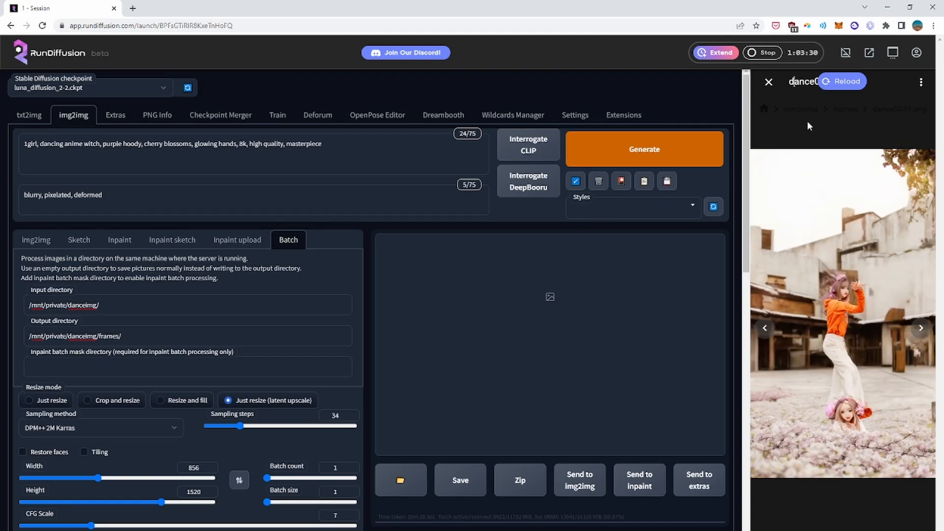
{"action": "key", "text": "Right"}
{"action": "key", "text": "Right"}
{"action": "key", "text": "Right"}
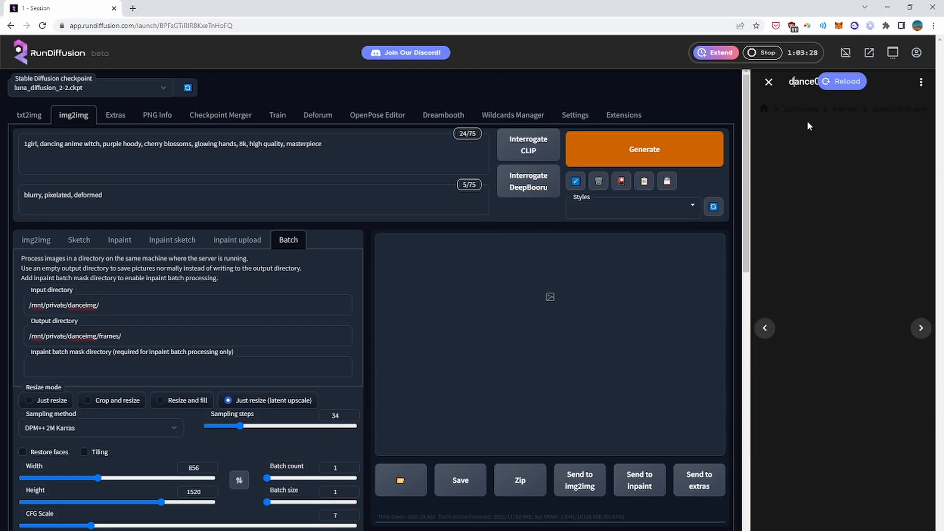
{"action": "key", "text": "Right"}
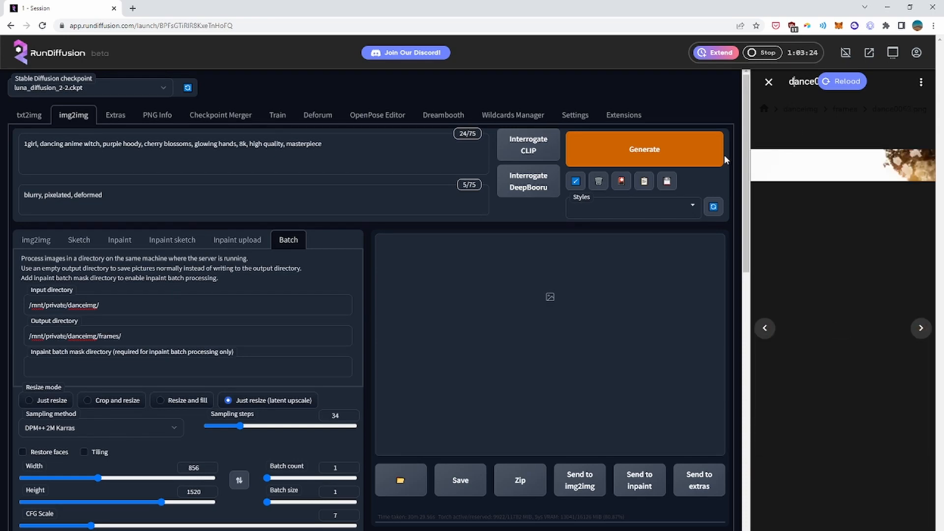
{"action": "left_click", "coordinate": [769, 82]}
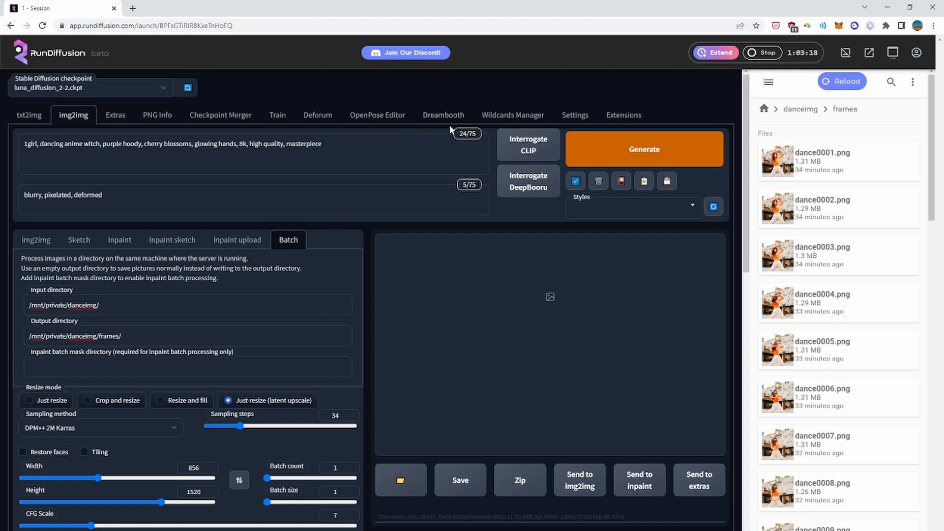
Open Deforum's Frames to Video output settings and set the image path to /mnt/private/danceimg/frames/
{"action": "left_click", "coordinate": [312, 116]}
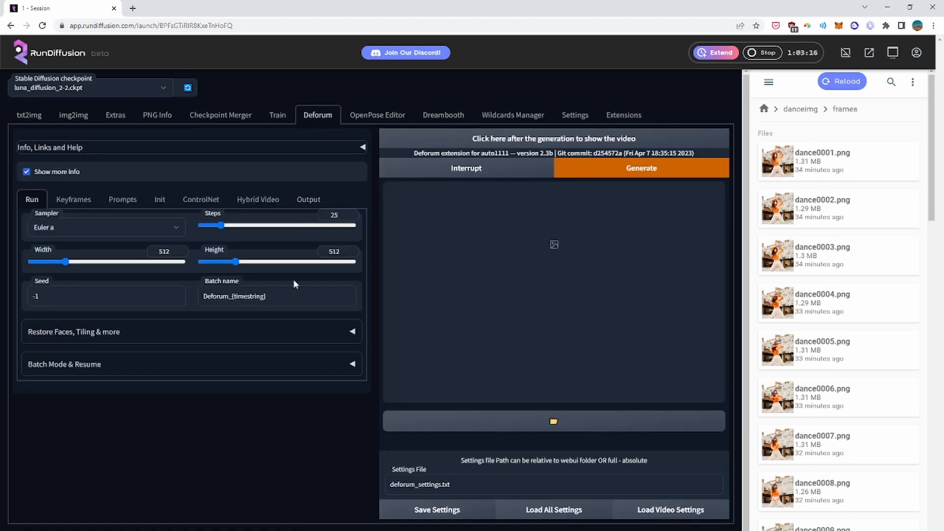
{"action": "left_click", "coordinate": [308, 199]}
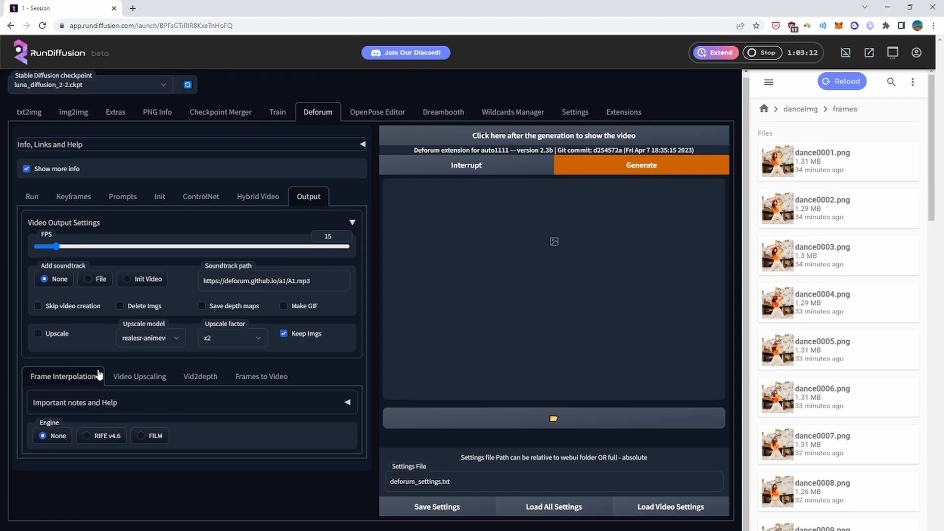
{"action": "left_click", "coordinate": [251, 377]}
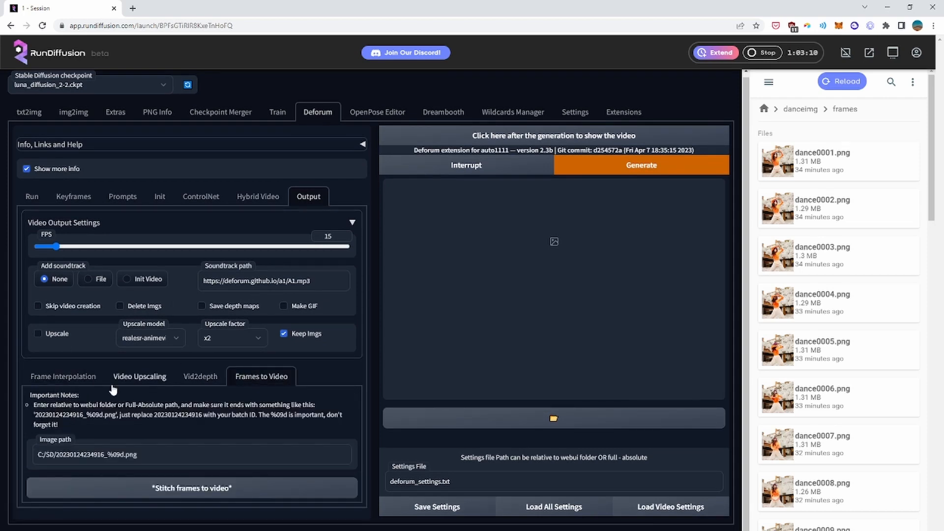
{"action": "left_click_drag", "start_coordinate": [149, 461], "coordinate": [15, 447]}
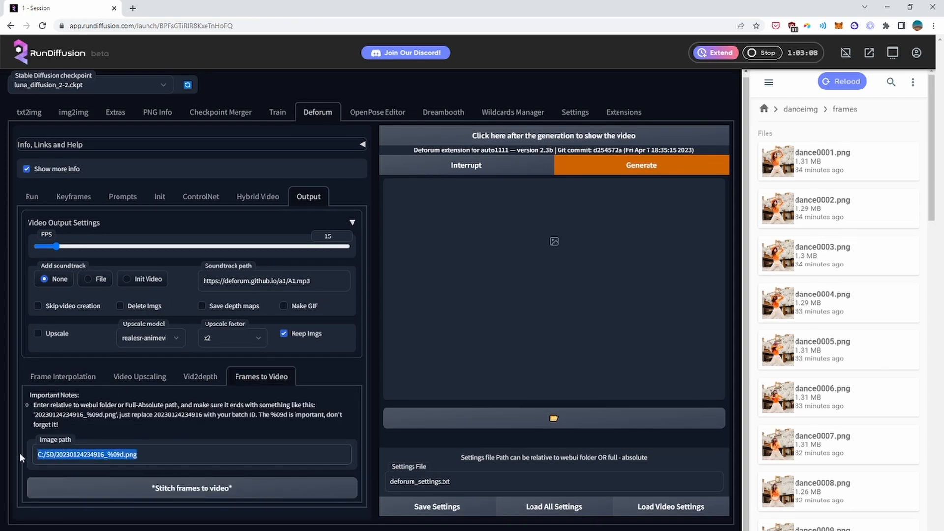
{"action": "key", "text": "BackSpace"}
{"action": "type", "text": "/mnt/private/"}
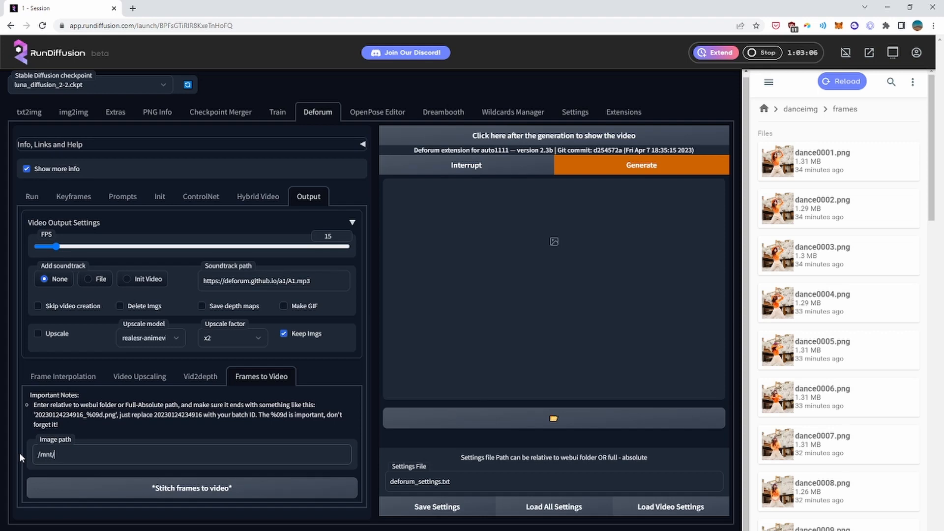
{"action": "type", "text": "danceimg/frames/"}
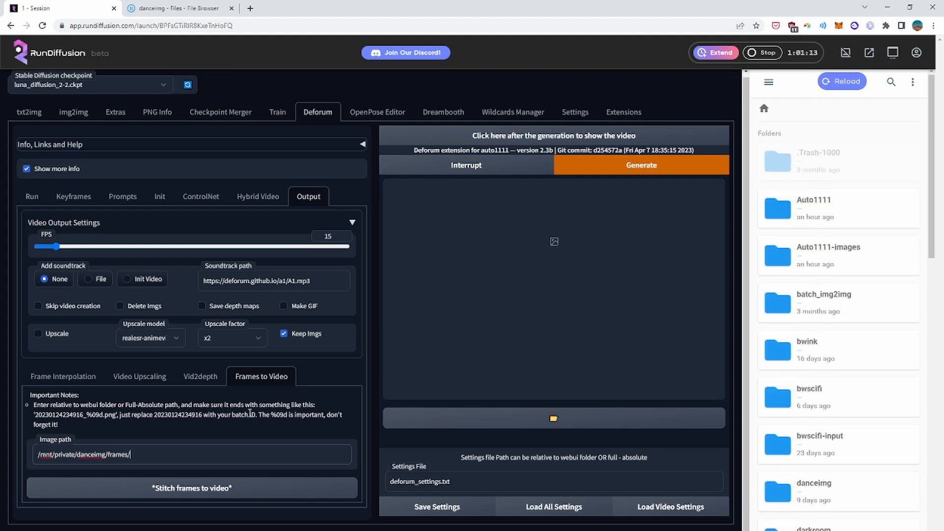
Check the frame file names in danceimg/frames, complete the image path with dance%04d.png, and stitch the frames to video
{"action": "left_click_drag", "start_coordinate": [34, 404], "coordinate": [304, 405]}
{"action": "left_click", "coordinate": [97, 423]}
{"action": "left_click", "coordinate": [304, 405]}
{"action": "double_click", "coordinate": [821, 490]}
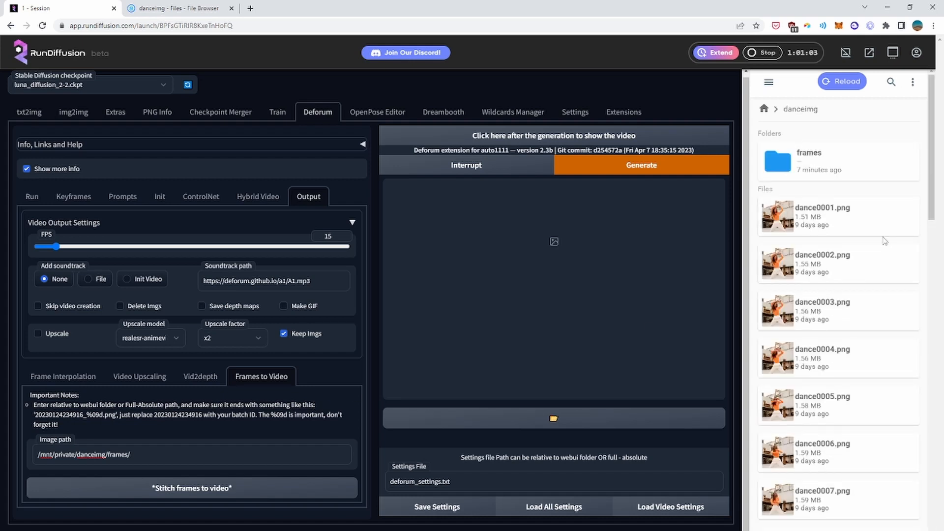
{"action": "double_click", "coordinate": [789, 170]}
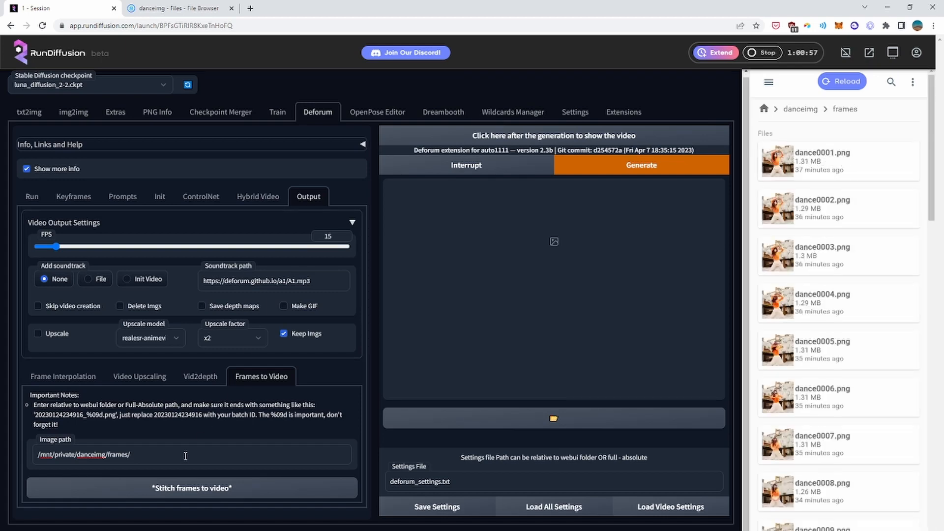
{"action": "left_click", "coordinate": [168, 453]}
{"action": "type", "text": "dance"}
{"action": "type", "text": "0"}
Reopen the frames folder inside danceimg to refresh it, then open the stitched frames.mp4 and play it twice
{"action": "left_click", "coordinate": [806, 111]}
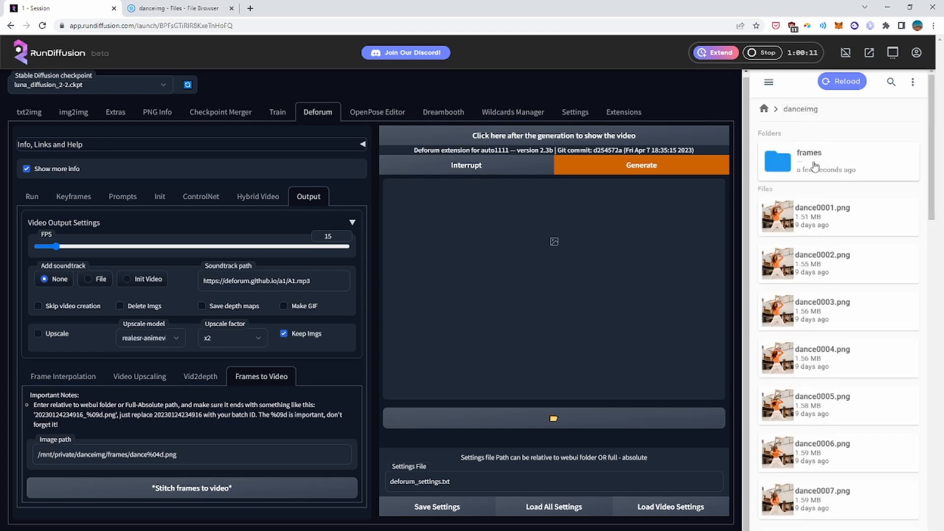
{"action": "left_click", "coordinate": [903, 167]}
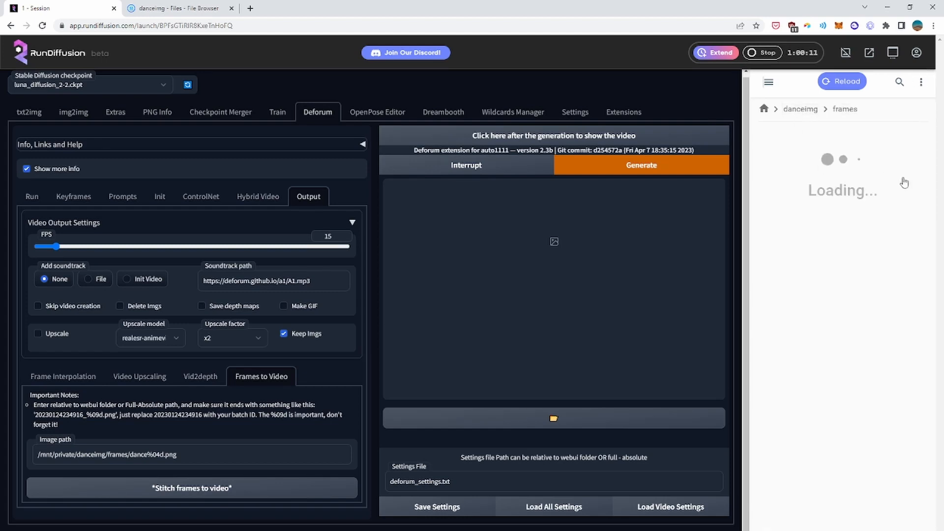
{"action": "left_click", "coordinate": [811, 110]}
{"action": "left_click", "coordinate": [860, 163]}
{"action": "scroll", "coordinate": [858, 212], "scroll_direction": "down", "scroll_amount": 6}
{"action": "scroll", "coordinate": [858, 212], "scroll_direction": "down", "scroll_amount": 20}
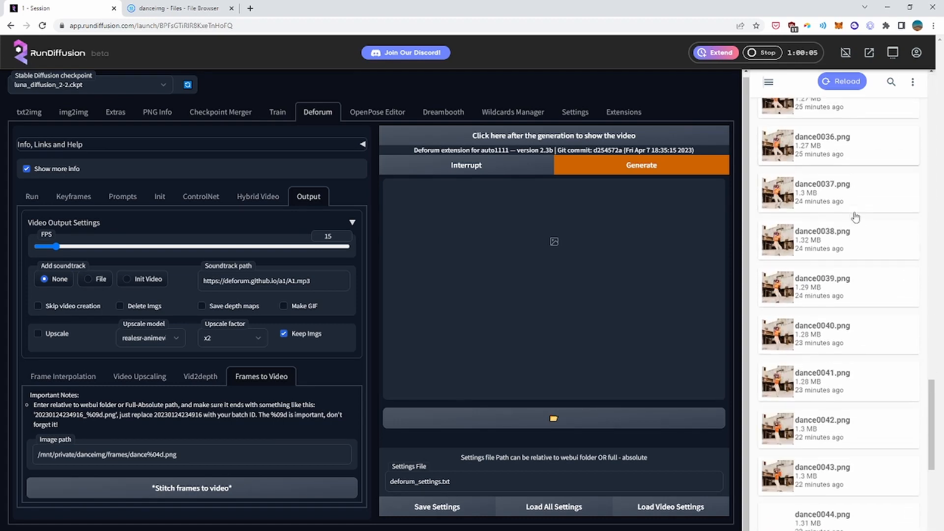
{"action": "scroll", "coordinate": [855, 221], "scroll_direction": "down", "scroll_amount": 15}
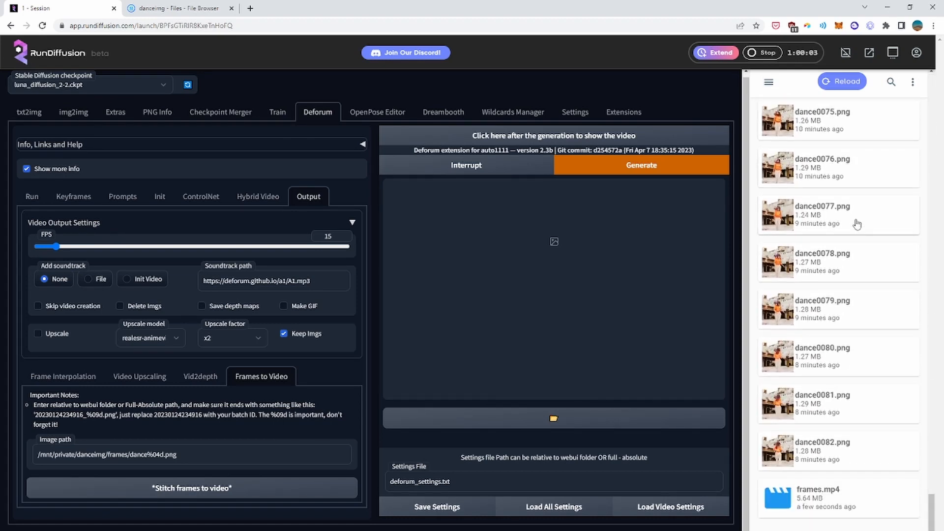
{"action": "double_click", "coordinate": [789, 506]}
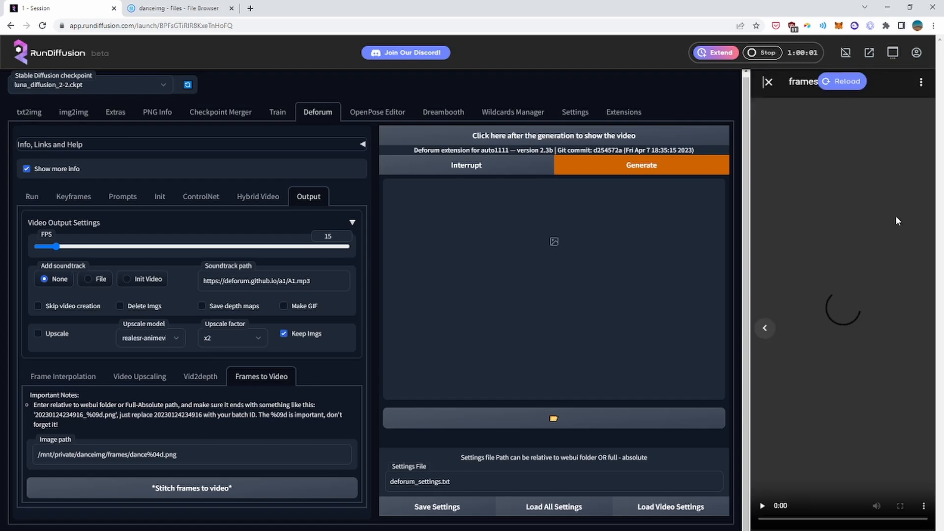
{"action": "left_click", "coordinate": [762, 506]}
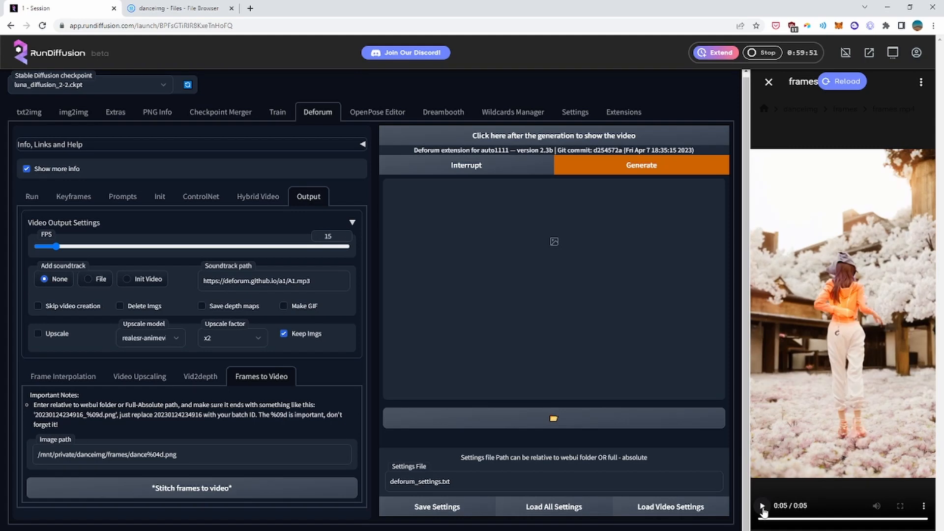
{"action": "left_click", "coordinate": [763, 506]}
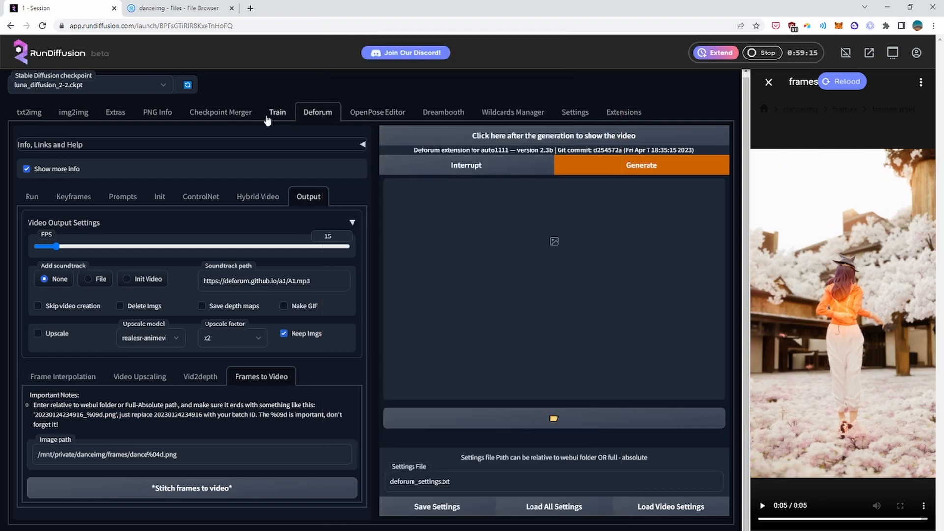
Enable ControlNet in Deforum to look over its preprocessor, model, guidance and video input options, and disable it again
{"action": "left_click", "coordinate": [199, 197]}
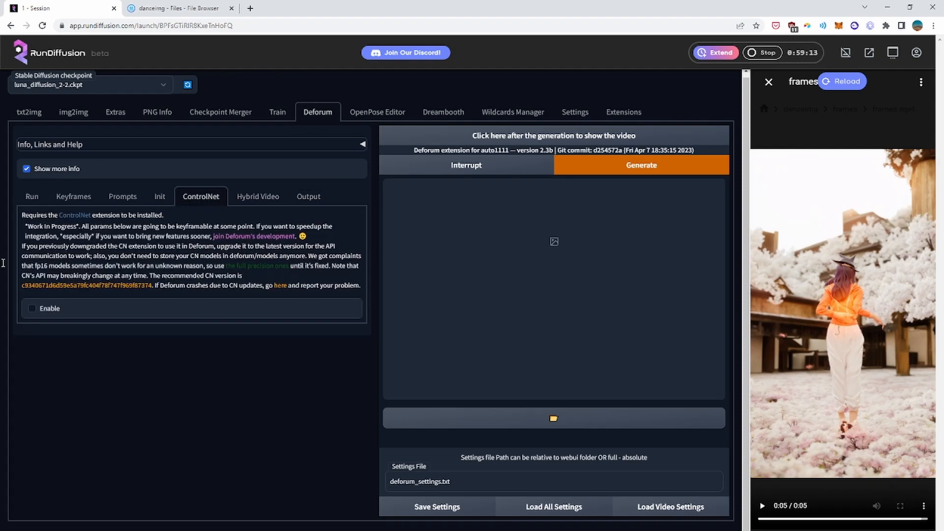
{"action": "left_click", "coordinate": [31, 308]}
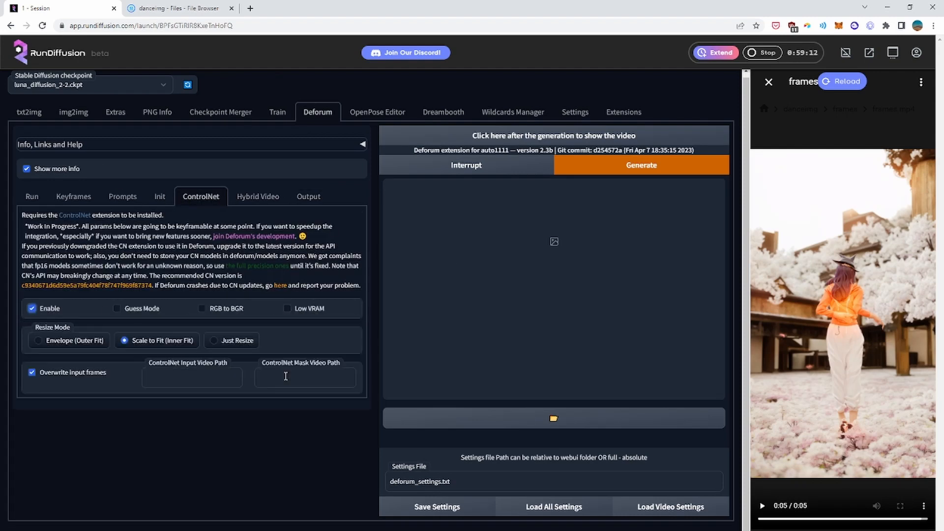
{"action": "scroll", "coordinate": [173, 345], "scroll_direction": "down", "scroll_amount": 4}
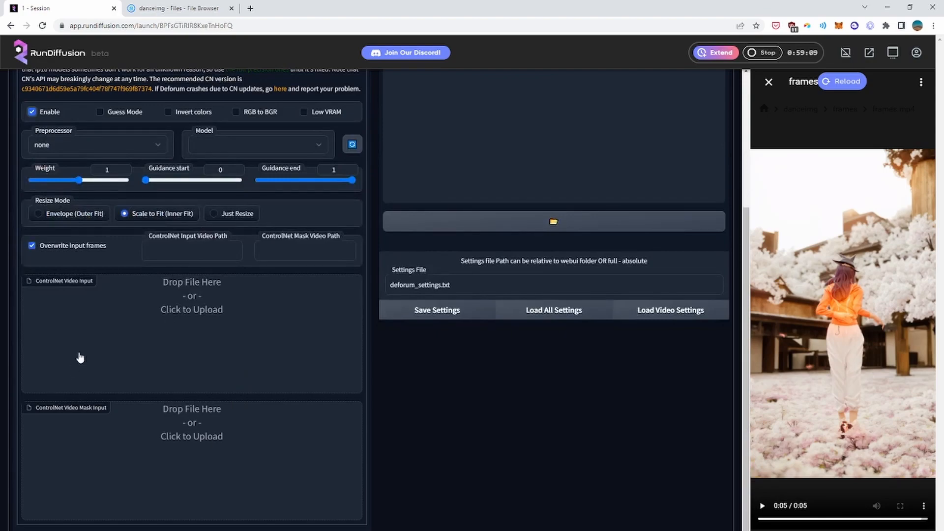
{"action": "scroll", "coordinate": [146, 459], "scroll_direction": "up", "scroll_amount": 4}
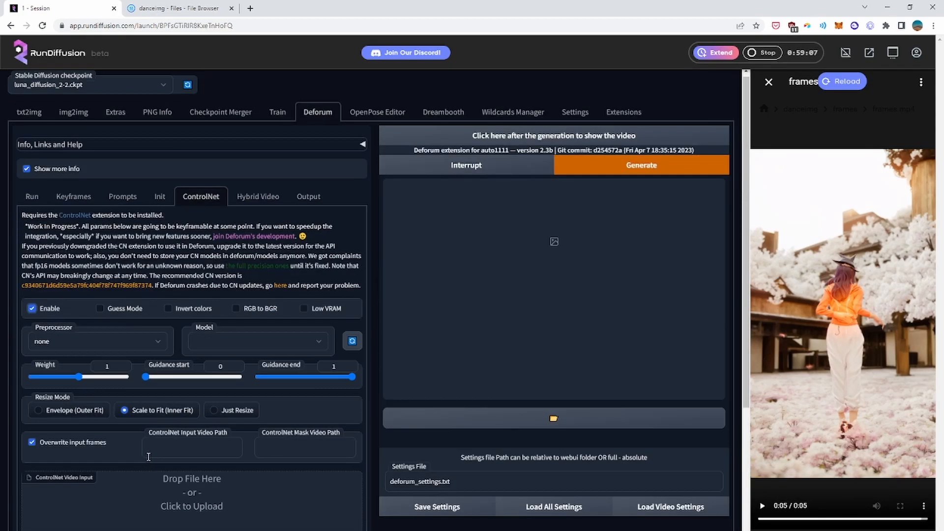
{"action": "left_click", "coordinate": [31, 308]}
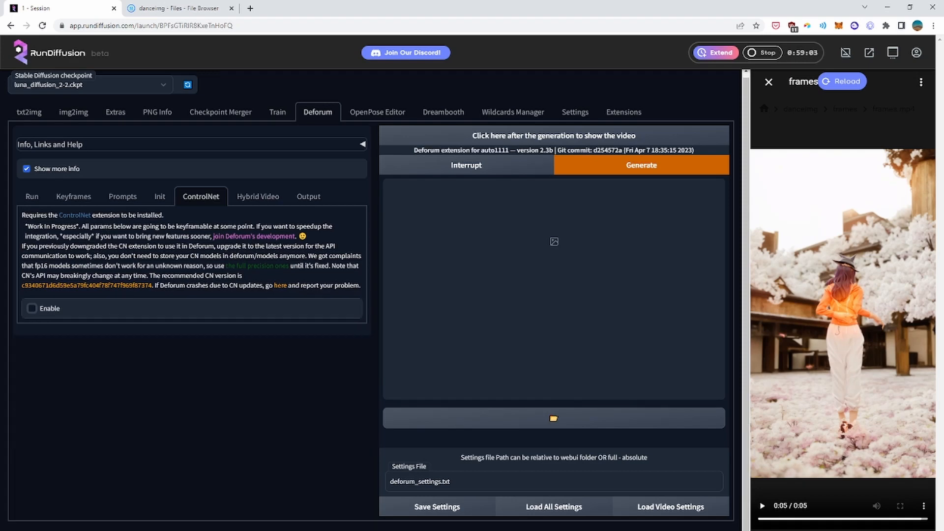